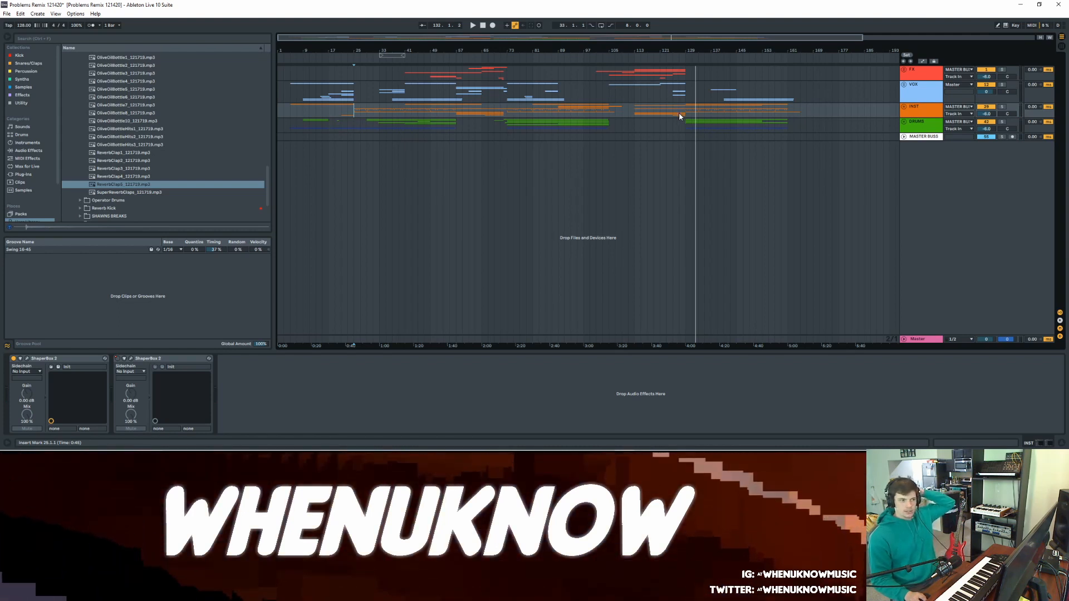
- Unfold the FX group and frame its tracks in the arrangement, selecting the 5 FX track
left_click(684, 73)
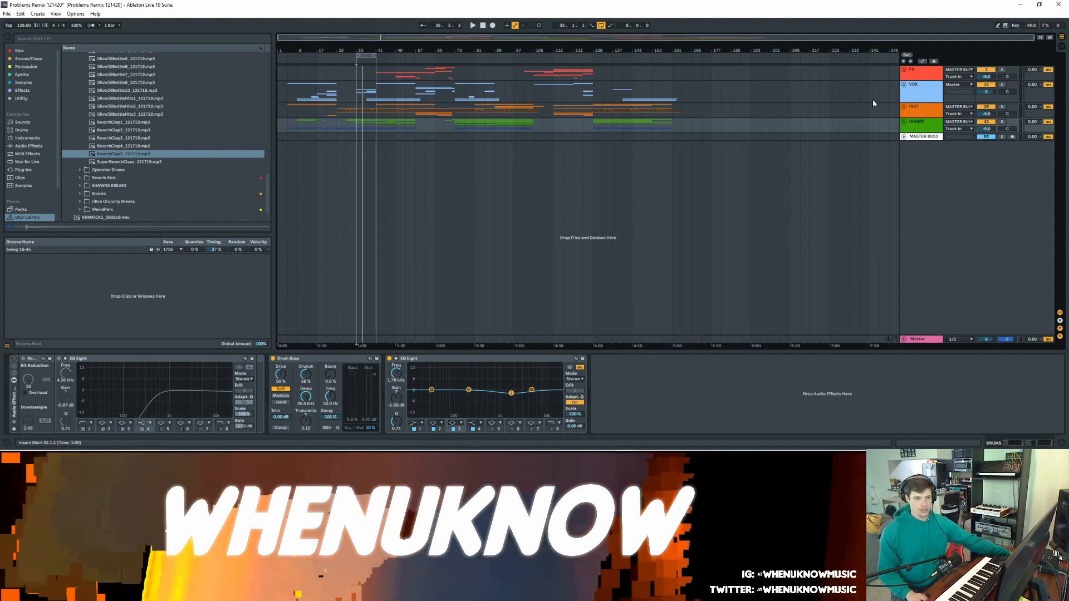
left_click(920, 67)
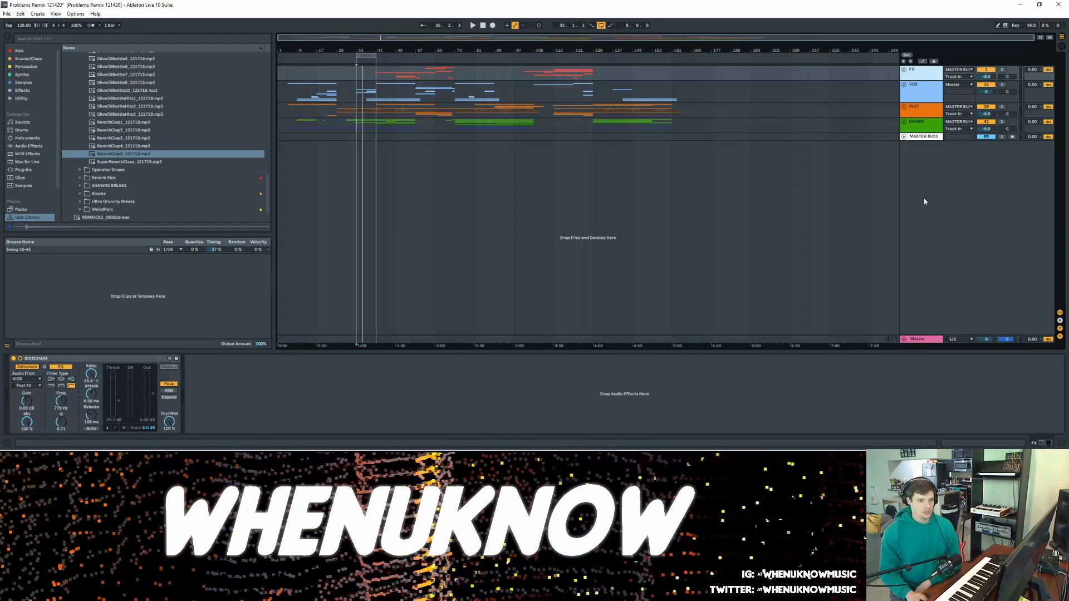
left_click(903, 69)
left_click_drag(393, 50, 392, 81)
left_click_drag(995, 191, 997, 160)
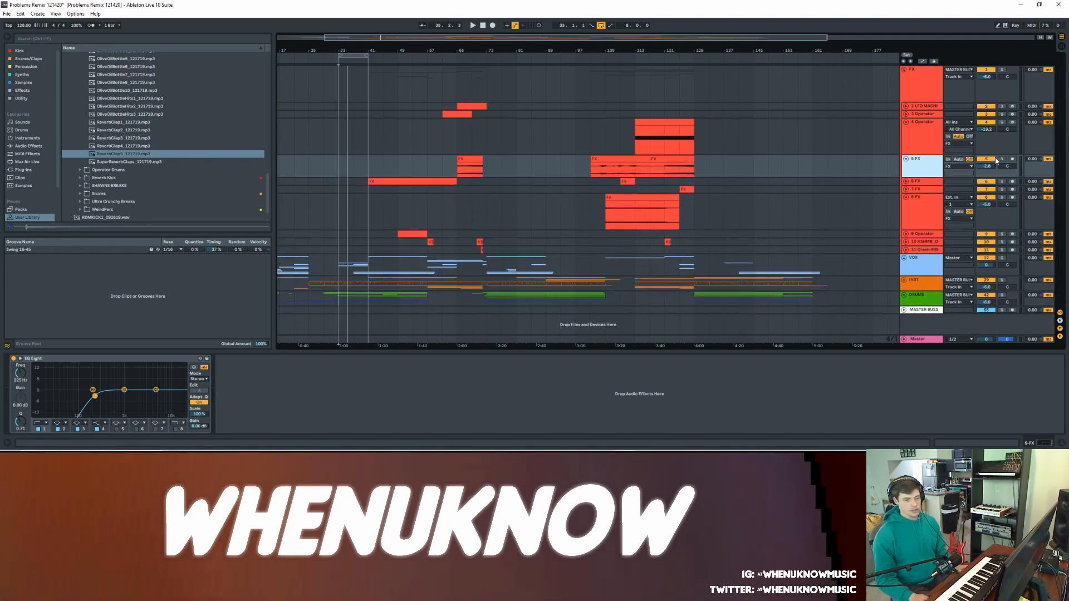
- Audition the 5 FX track's clip at bar 101 in solo, ending with solo off and playback stopped
left_click(626, 159)
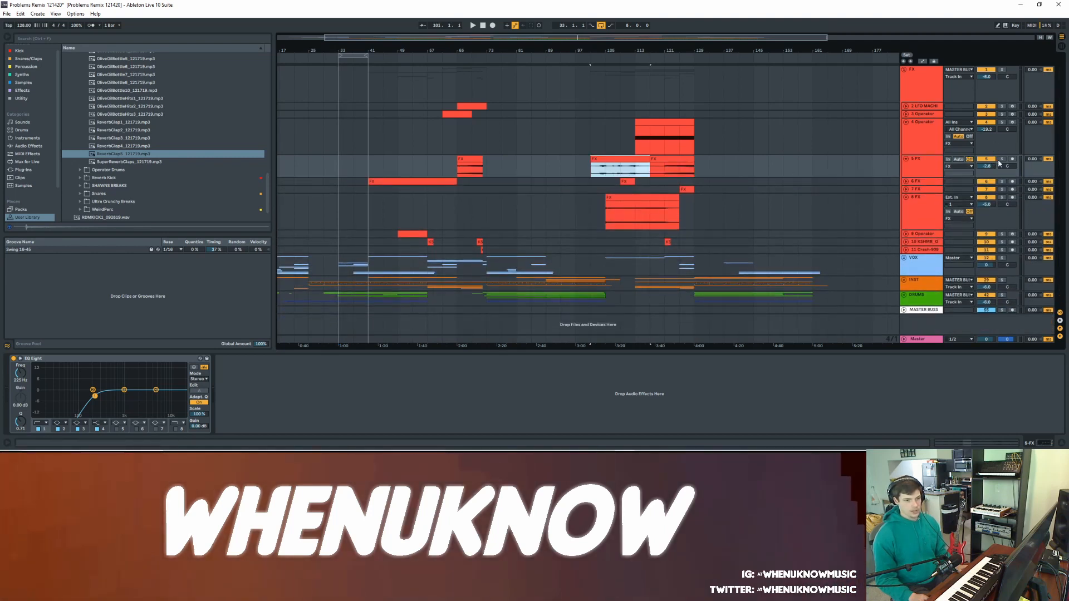
left_click(1001, 160)
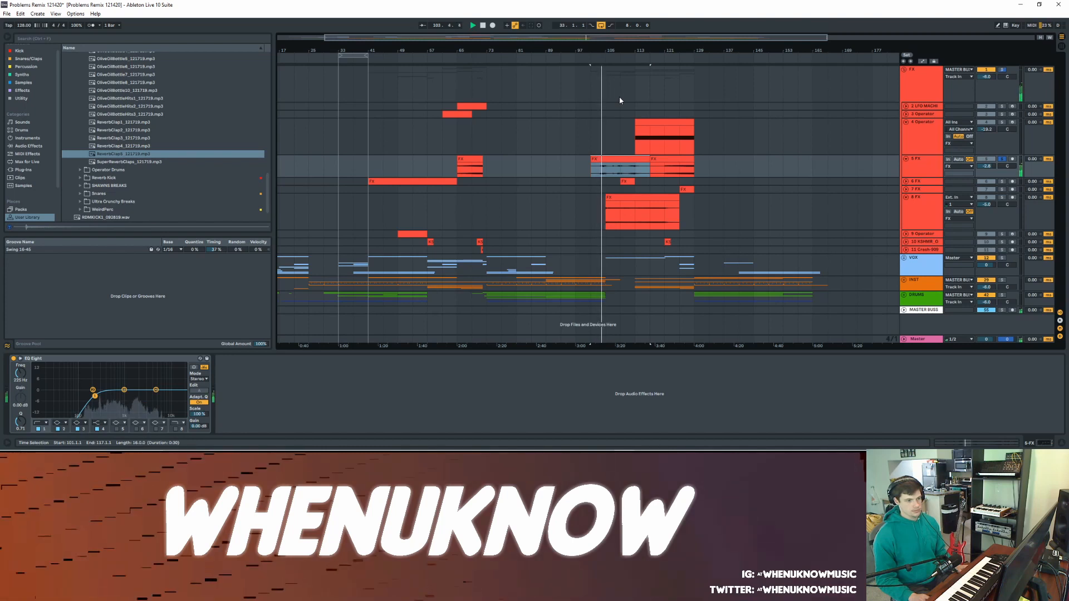
left_click(1002, 160)
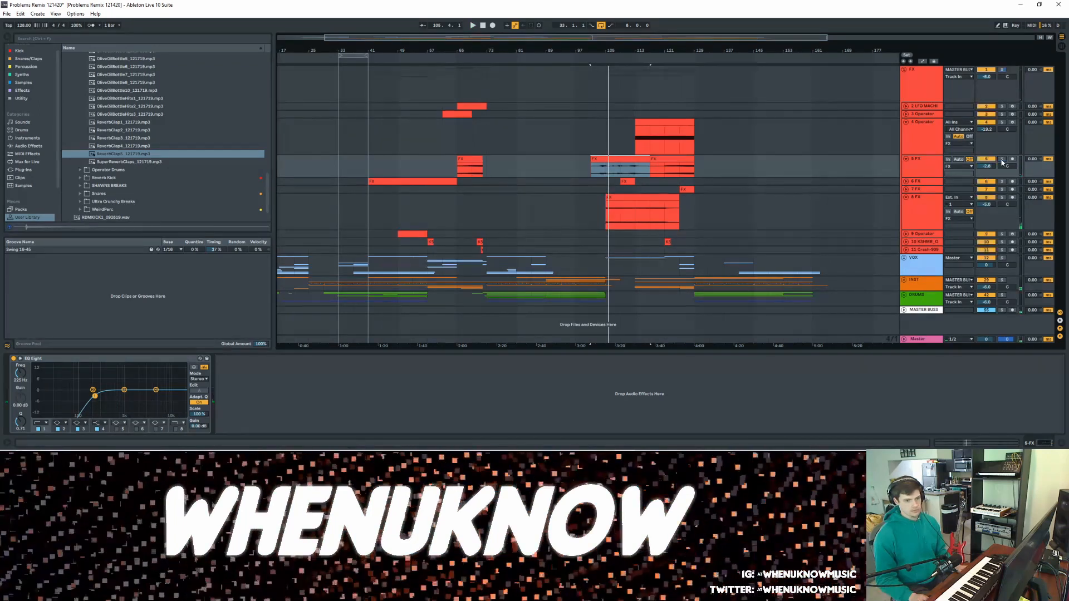
key("space")
- Audition the 8 FX track in solo from its clip at bar 105, ending with solo off
left_click(622, 212)
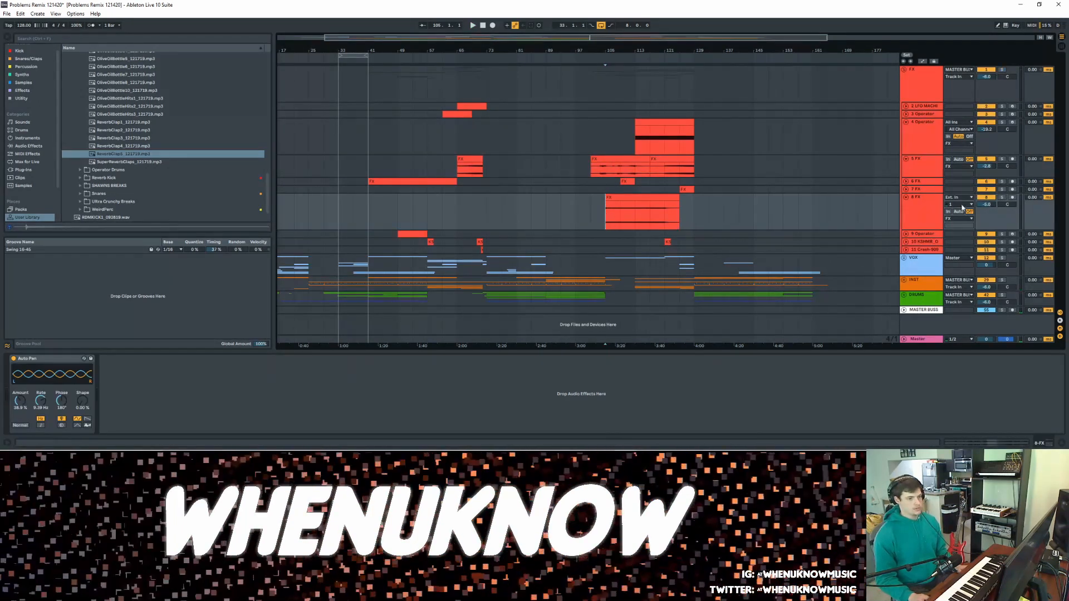
left_click(638, 196)
key("space")
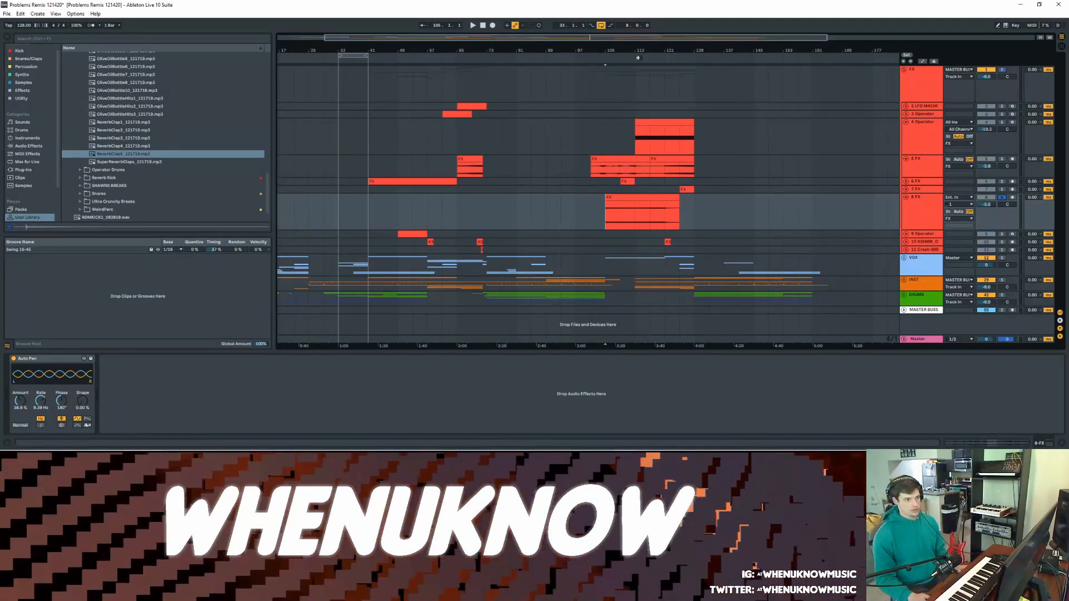
left_click(1002, 197)
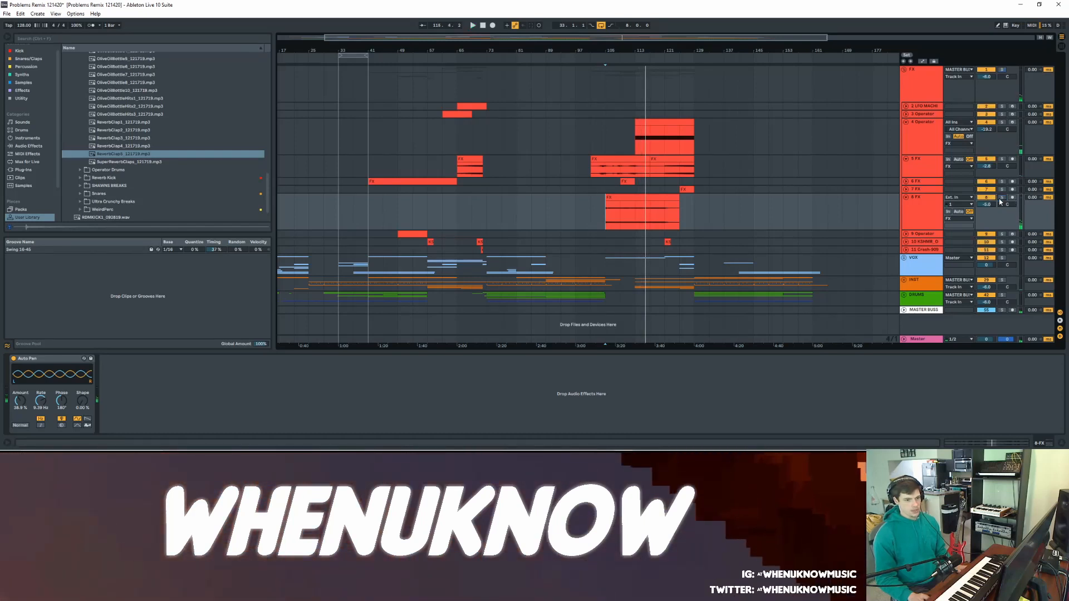
- Select the LFO MACHINE clip at bar 65 and unfold the LFO MACHINE and 3 Operator tracks
left_click(458, 105)
key("space")
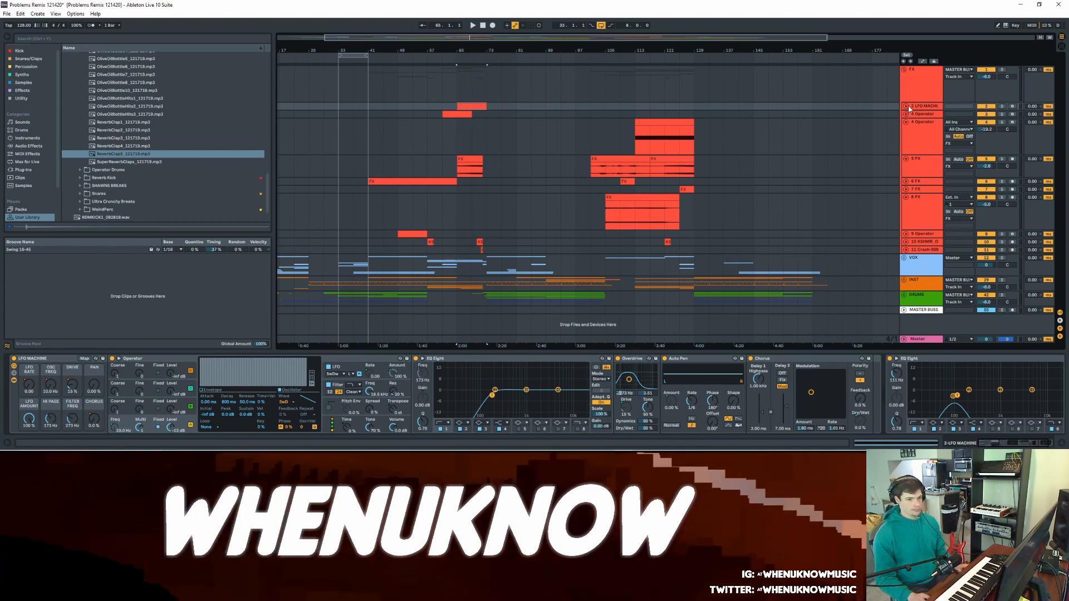
left_click(906, 106)
left_click(905, 143)
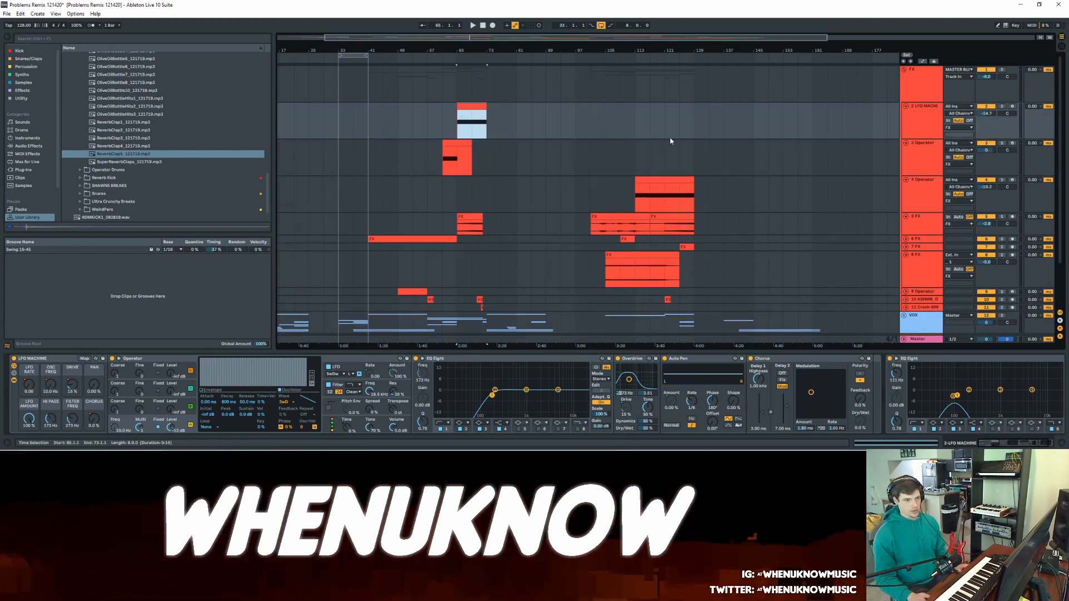
- Play the LFO MACHINE clip in solo, ending with the device view hidden and the track's solo off
left_click(1002, 107)
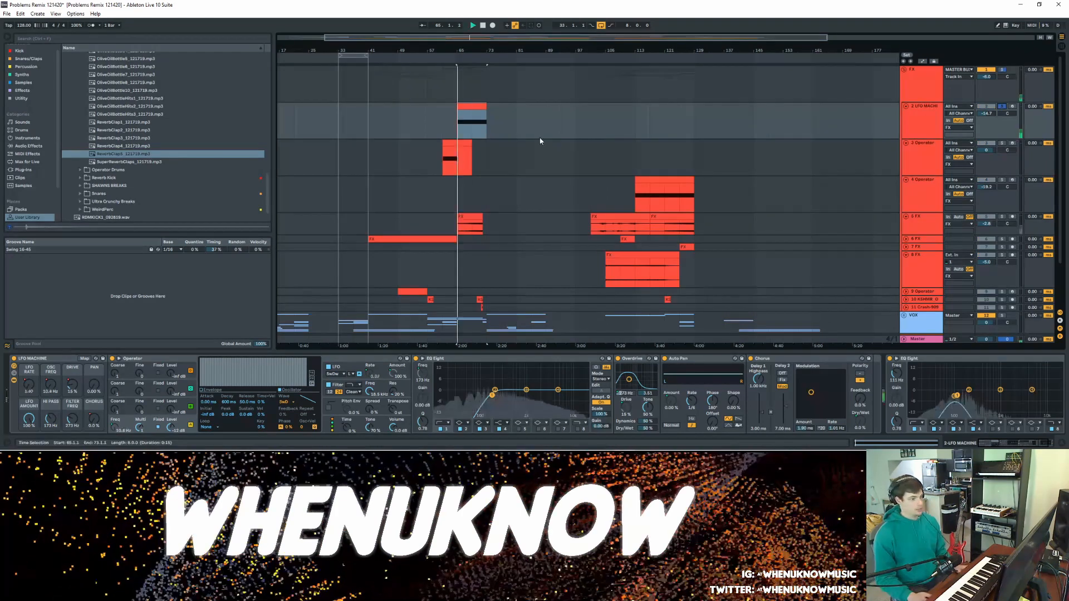
left_click(476, 58)
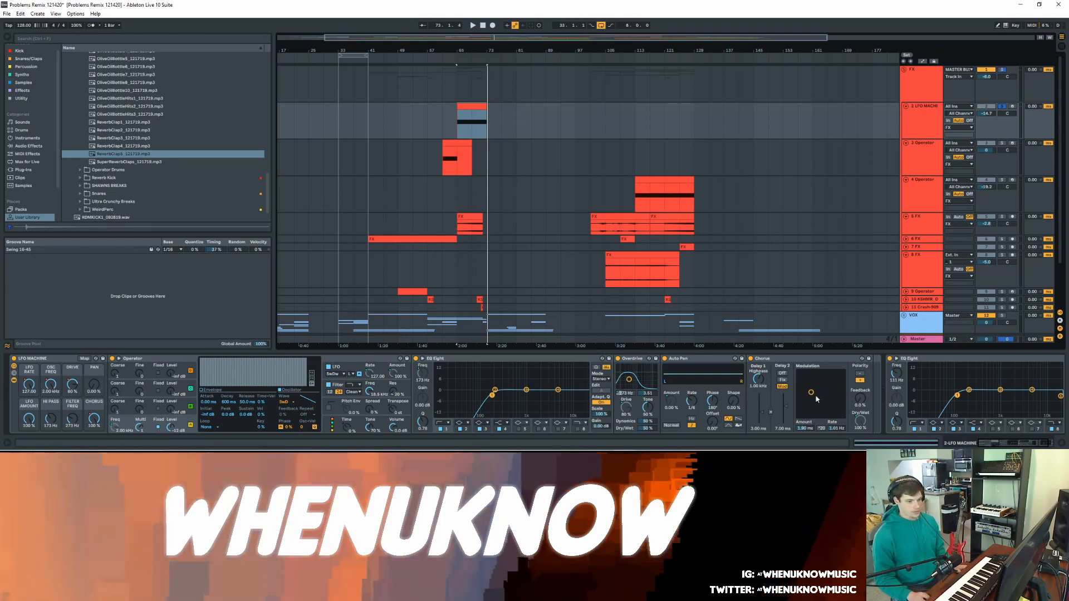
left_click(967, 351)
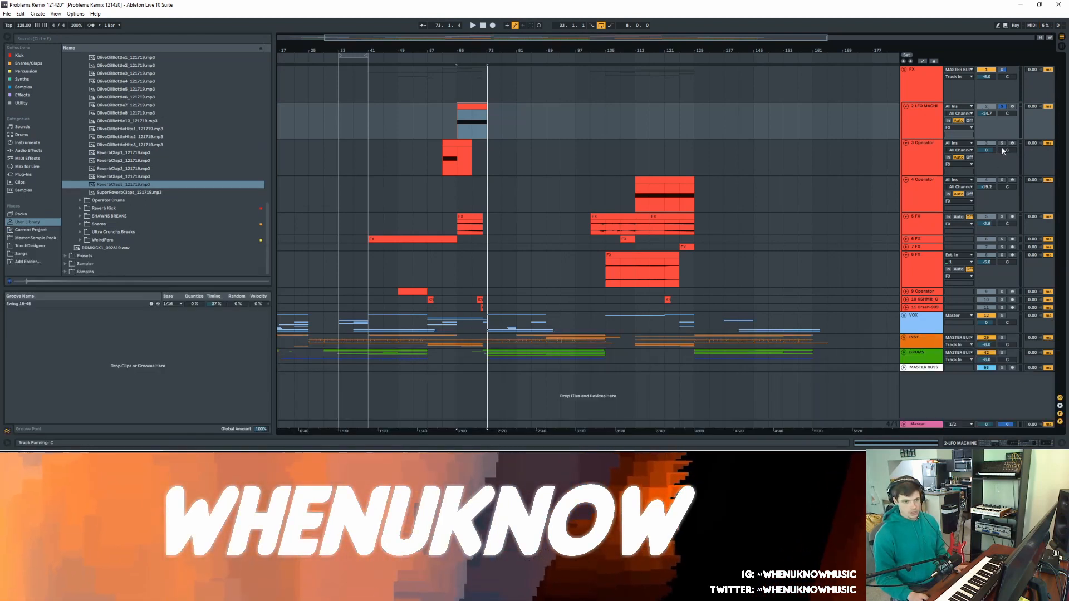
left_click(1001, 106)
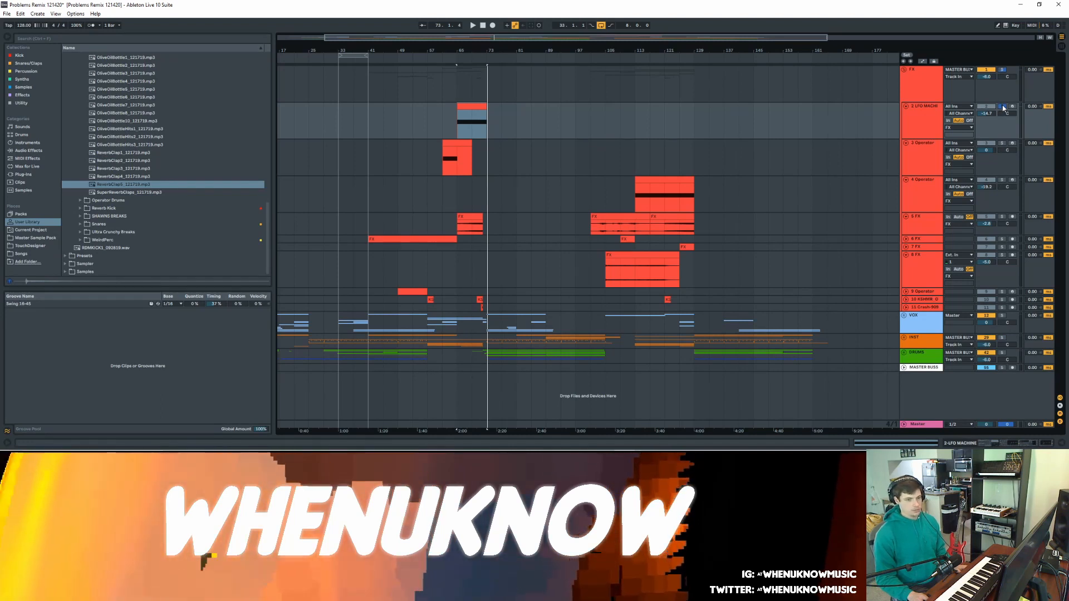
left_click(1001, 107)
- Unfold the 10 KSHMR track and audition its orchestra hit in solo from bar 57
left_click(906, 300)
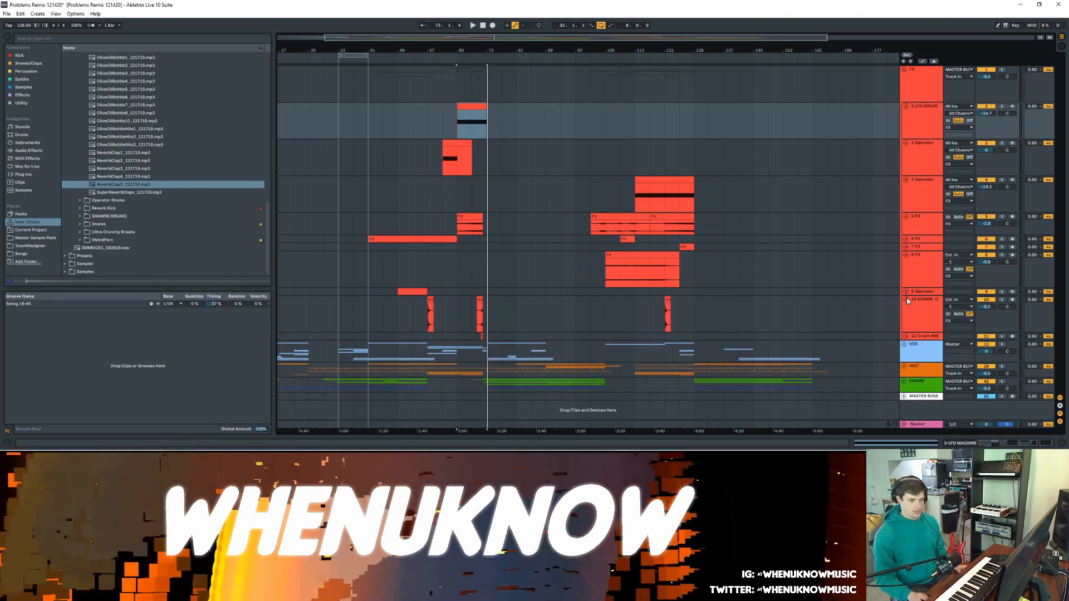
left_click(430, 314)
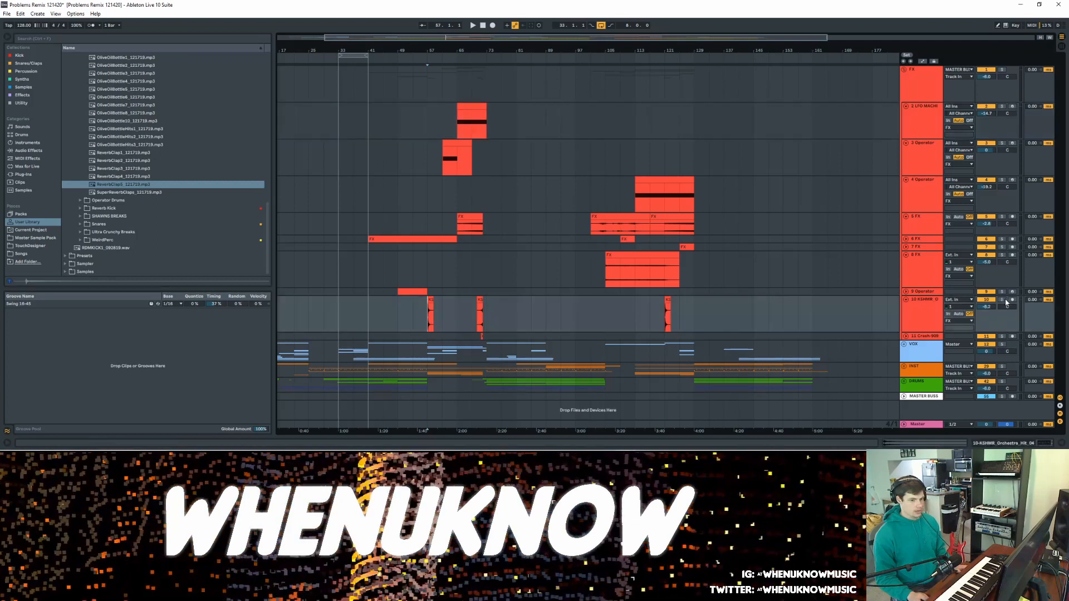
left_click(1002, 300)
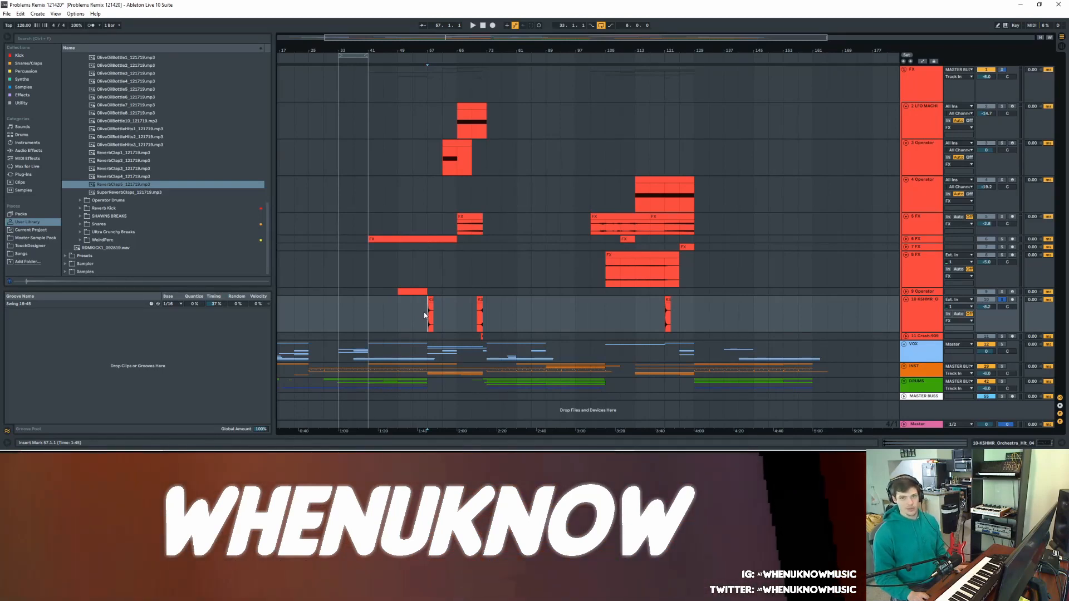
key("space")
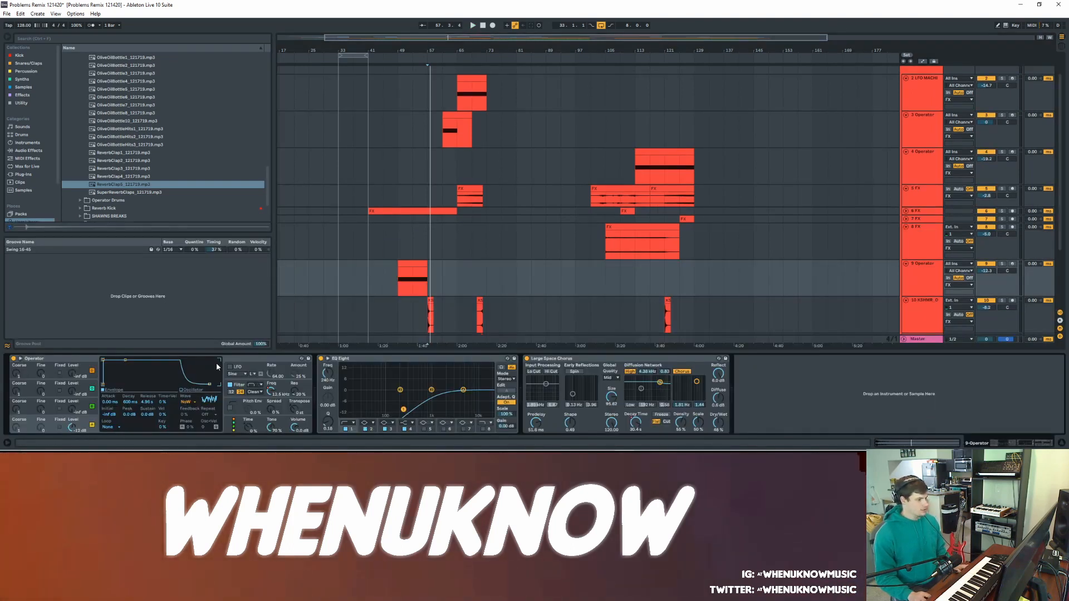
- Fold the FX group and unfold the VOX group so its vocal clips show across the whole arrangement
left_click_drag(223, 351, 224, 419)
scroll(906, 146, "up", 2)
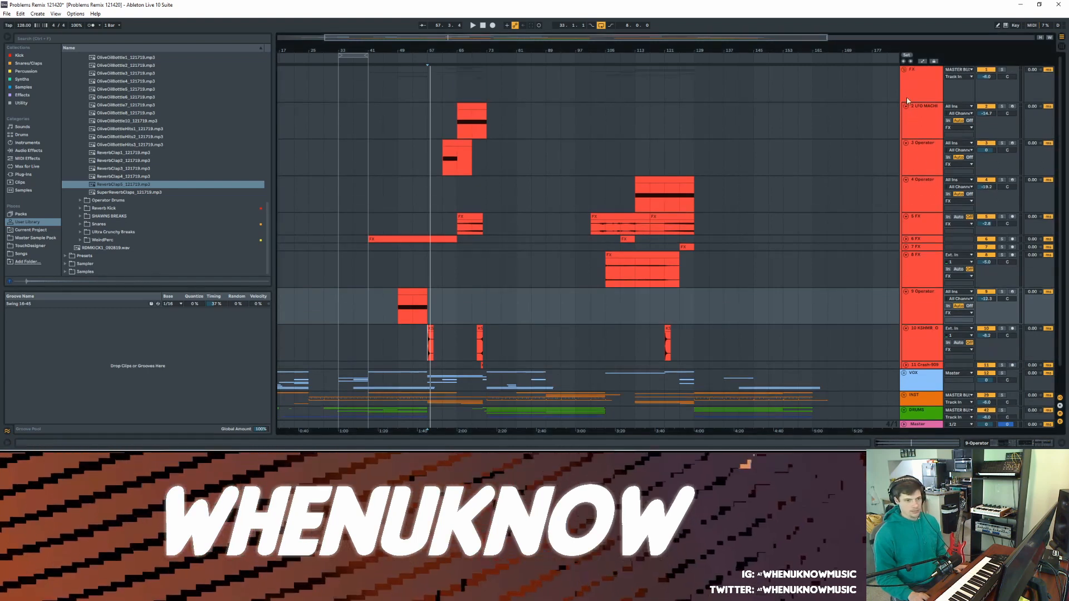
left_click(904, 71)
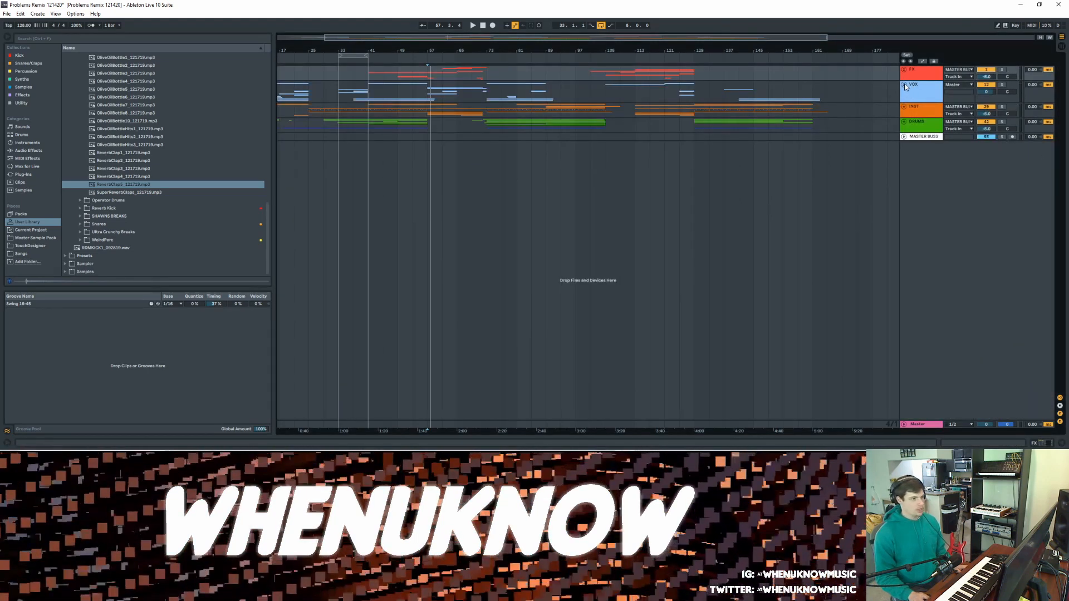
left_click(904, 85)
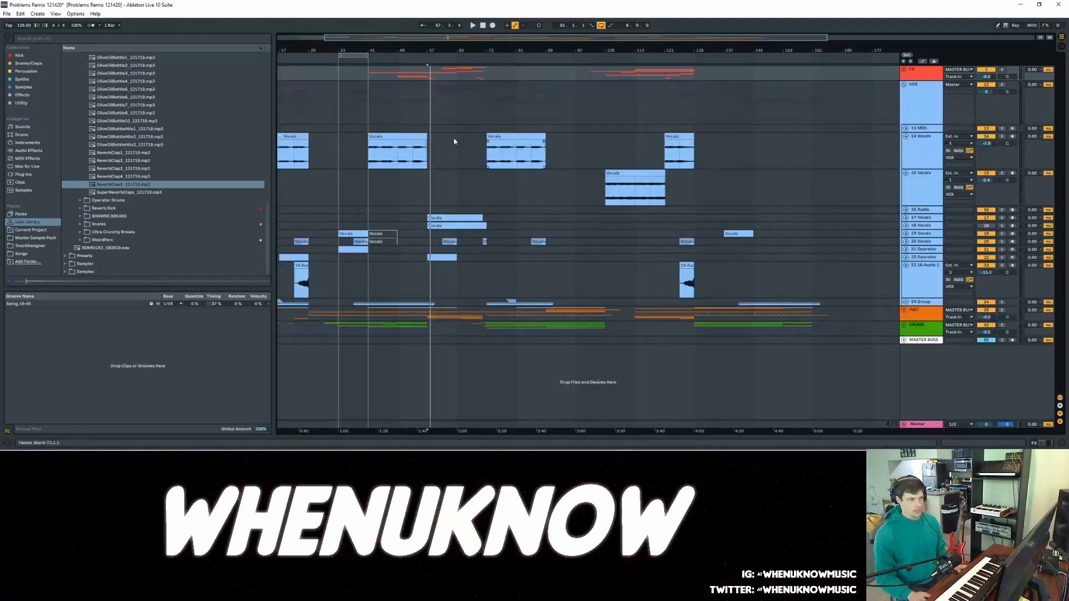
left_click_drag(336, 51, 399, 55)
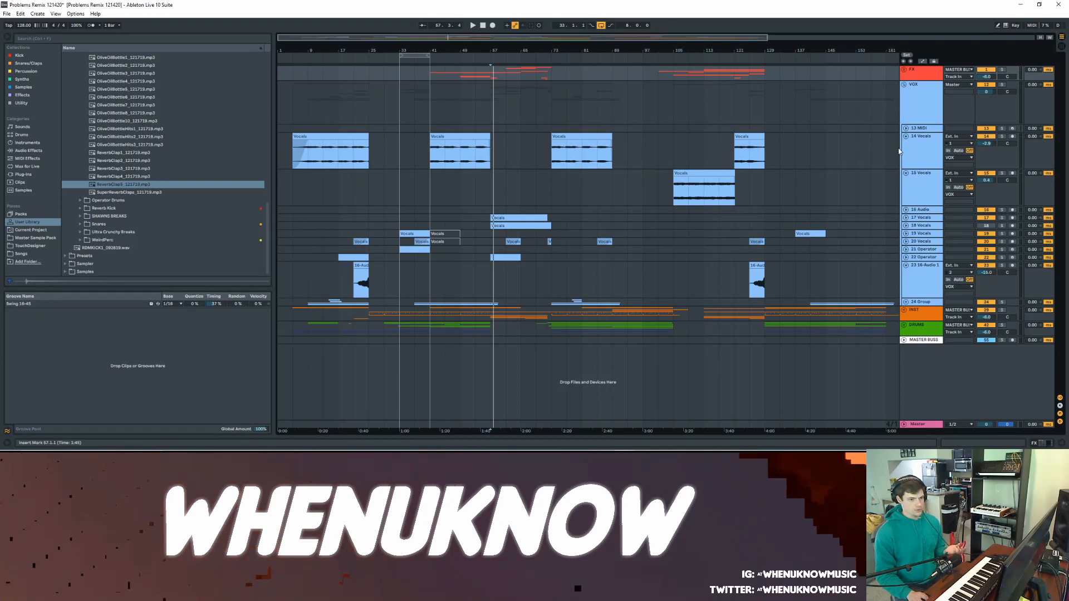
- Show the device chain of the 14 Vocals track and place the insert marker at bar 41
left_click(918, 152)
double_click(918, 149)
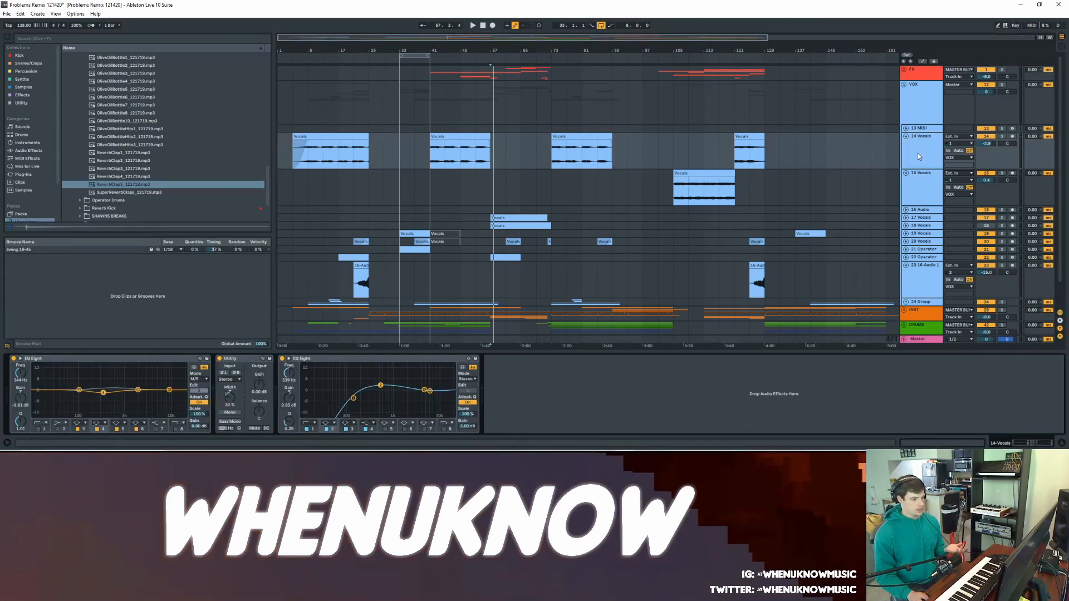
left_click(428, 158)
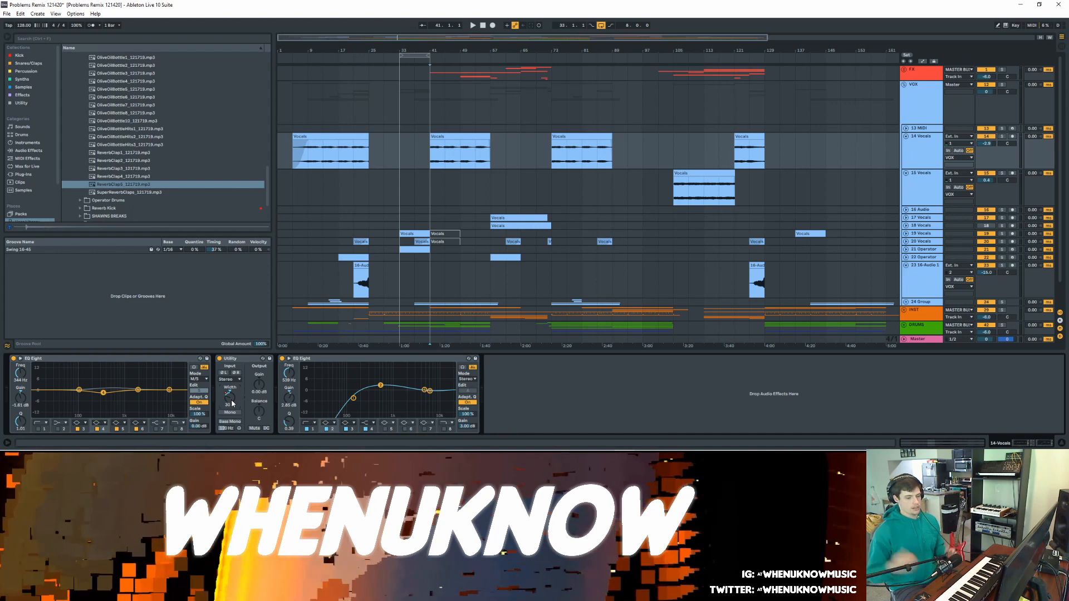
- Solo the 14 Vocals track and play its clip from bar 41
left_click(446, 151)
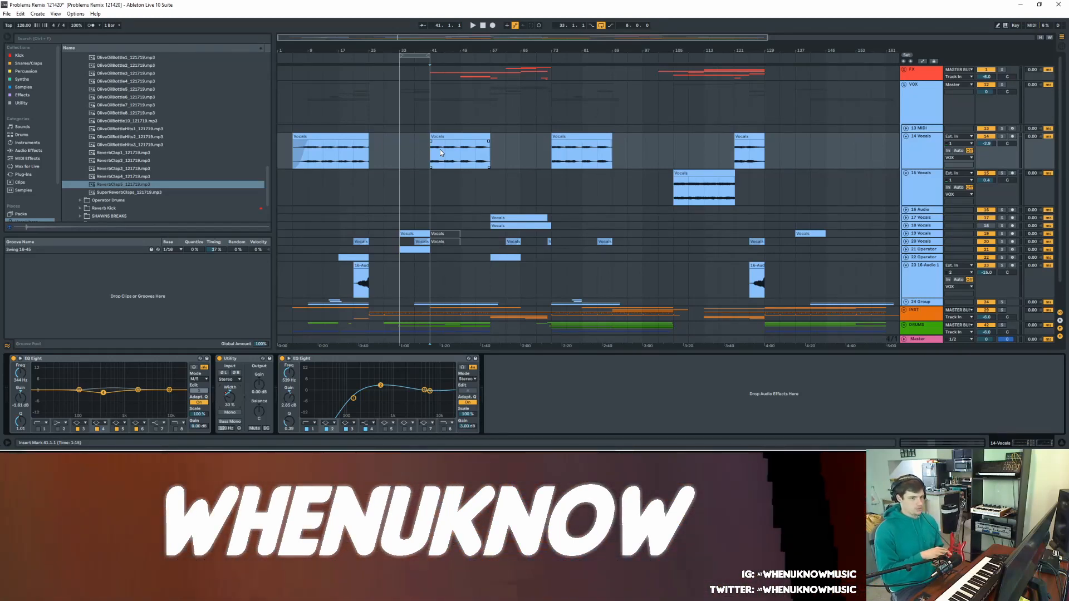
left_click(1001, 136)
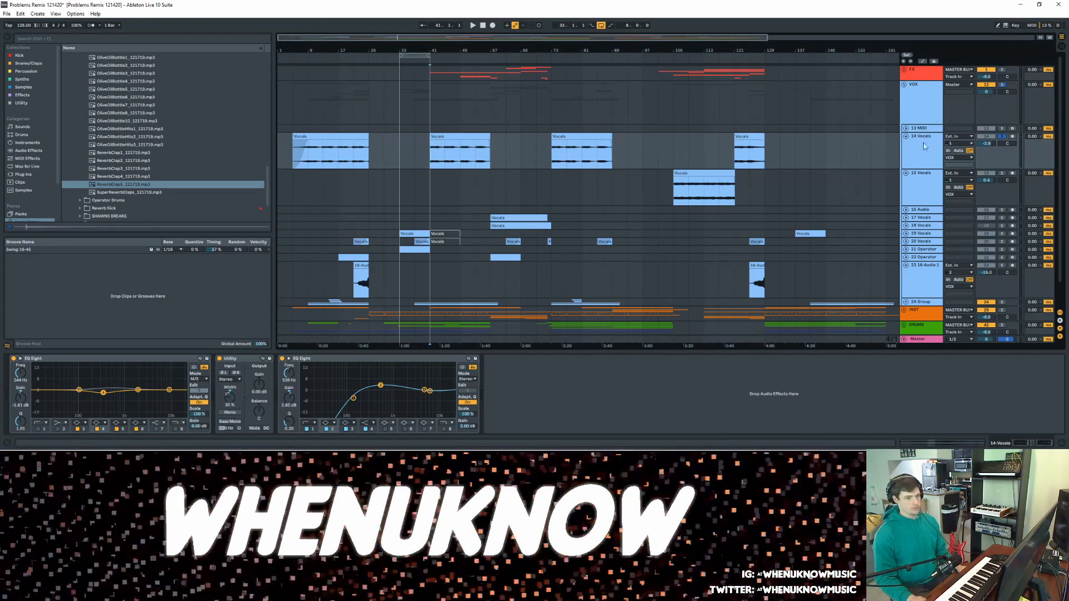
key("space")
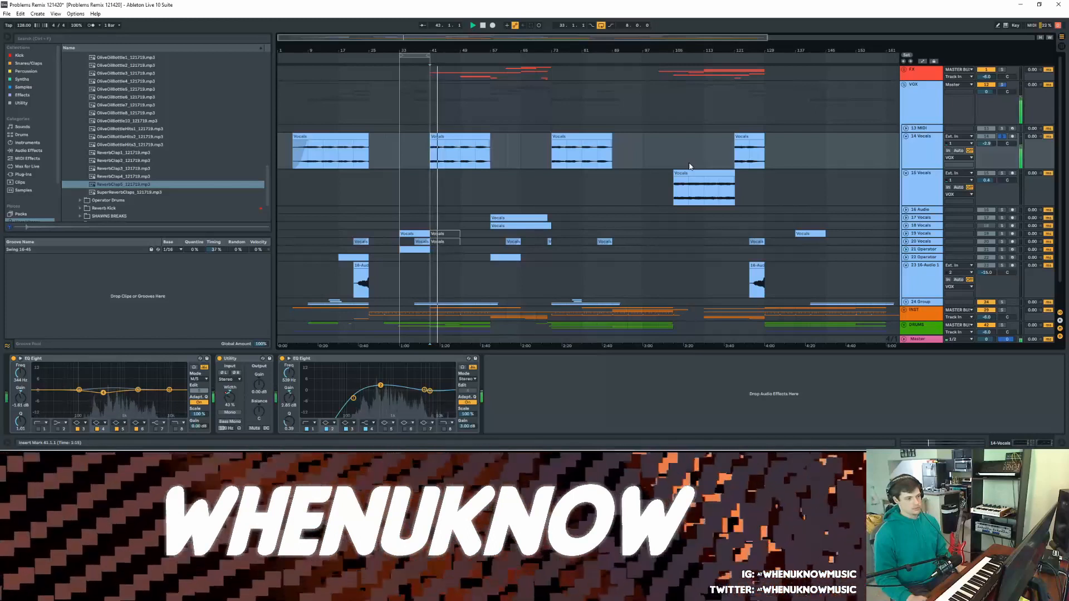
double_click(463, 135)
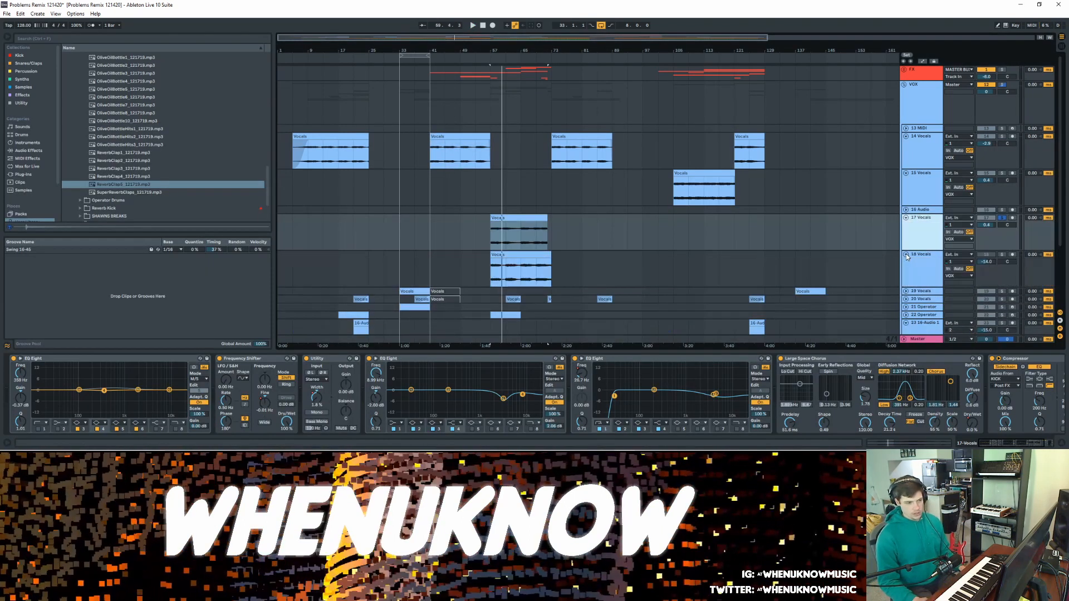
- Play the soloed 17 Vocals clip from bar 57 and place the insert marker at bar 69
scroll(906, 257, "down", 2)
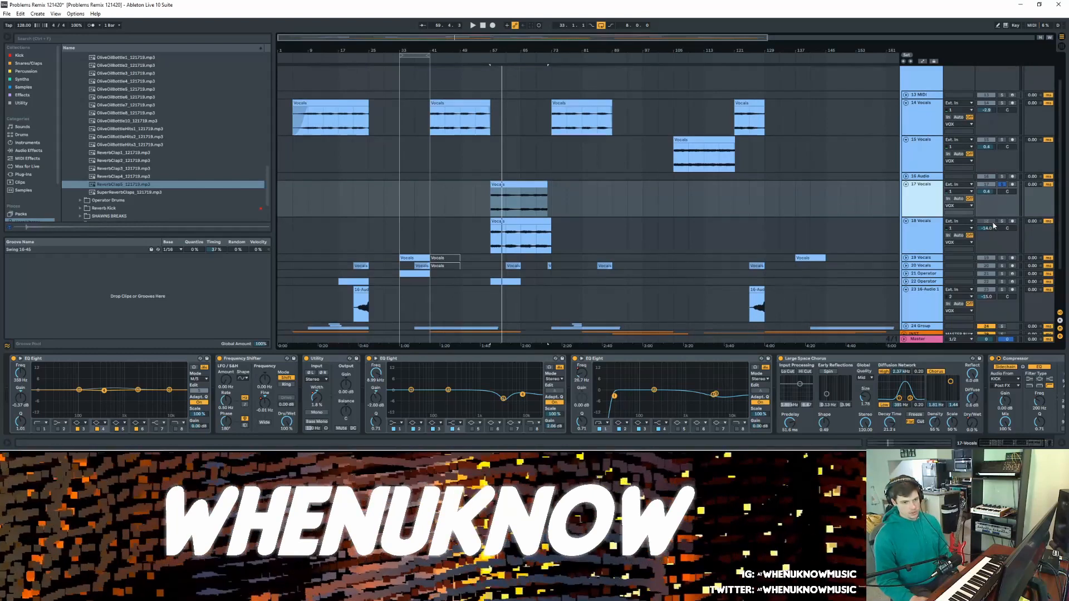
key("space")
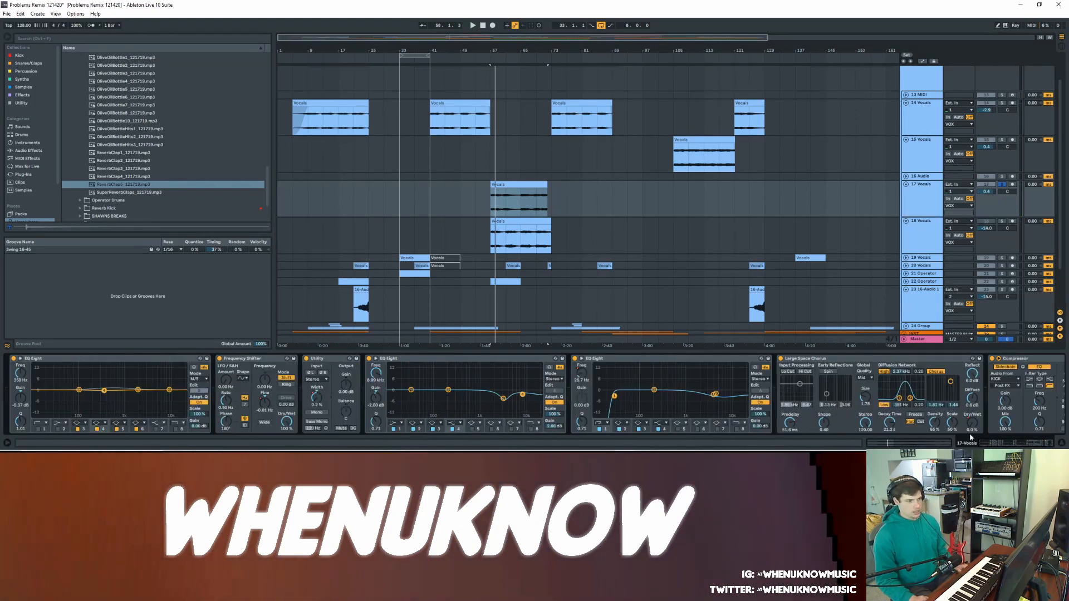
left_click(539, 205)
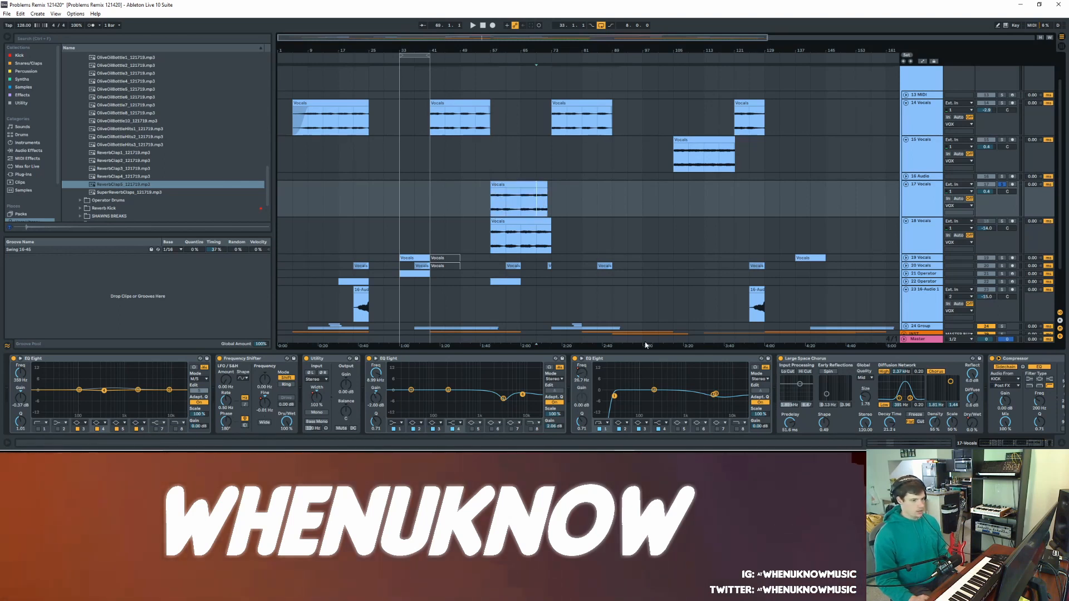
- Show the 15 Vocals track's device chain, play its soloed clip from bar 113, and hide the device chain
left_click(931, 159)
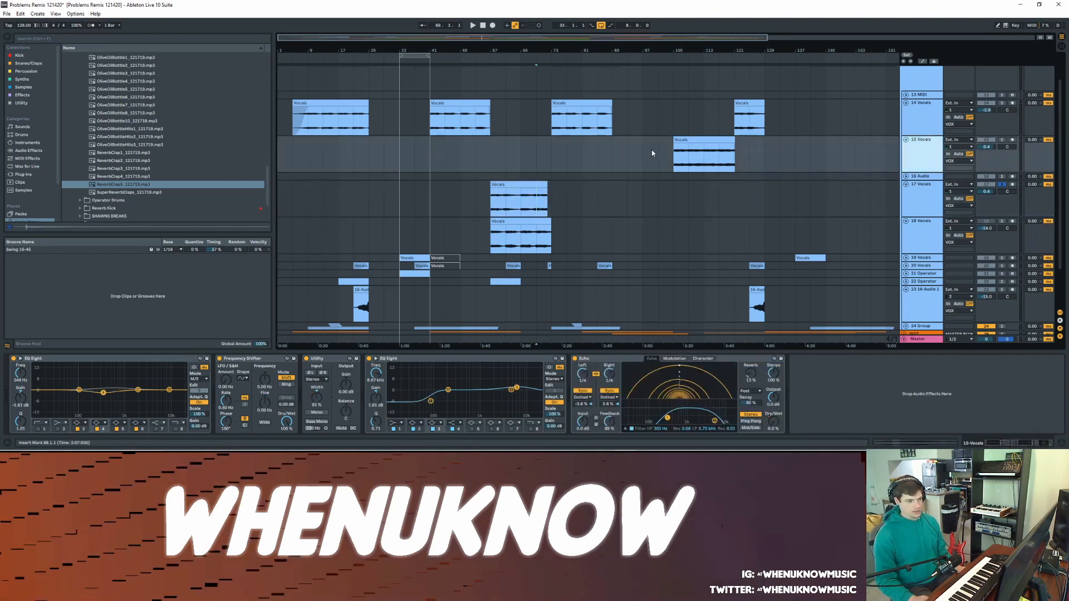
left_click(687, 156)
left_click(1002, 140)
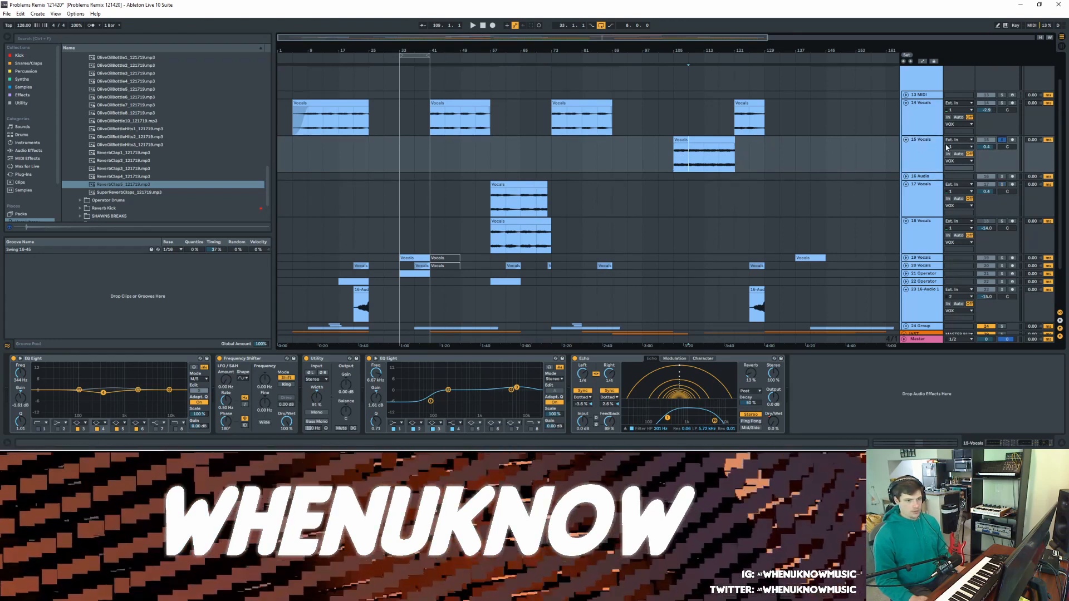
left_click(702, 152)
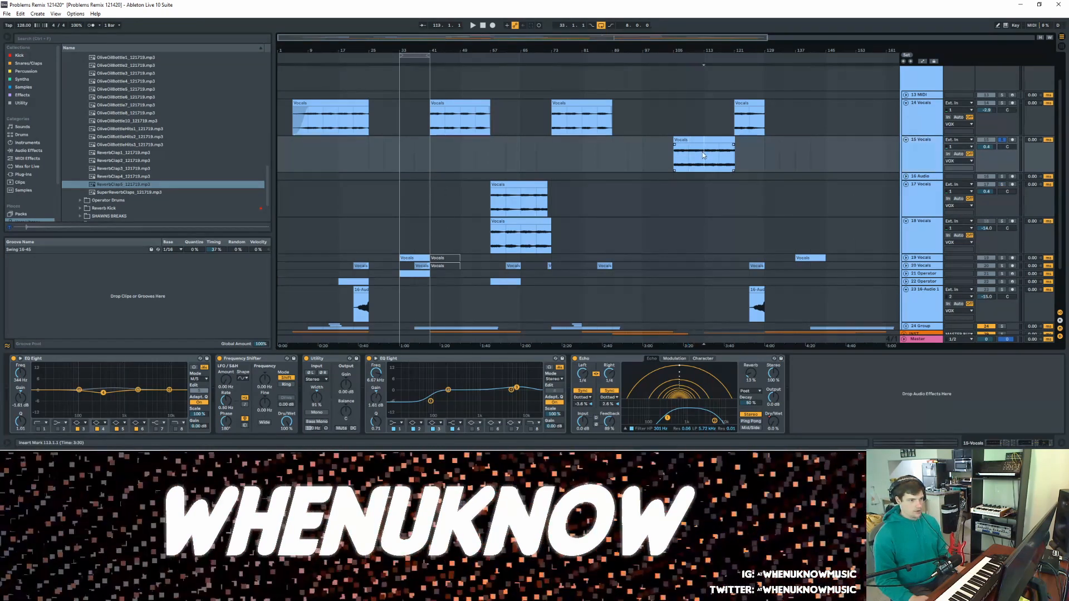
key("space")
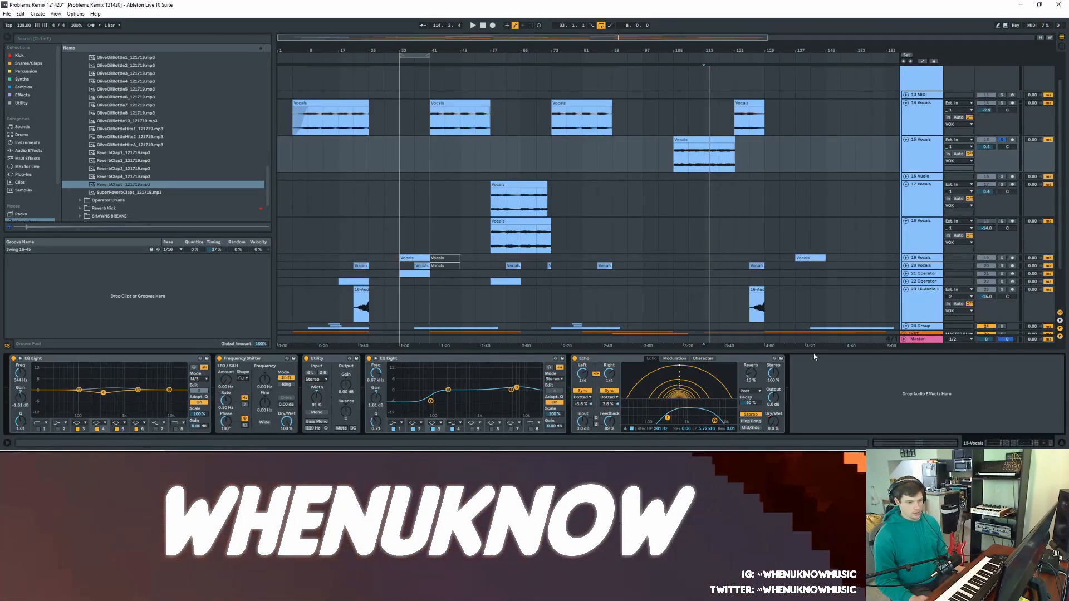
key("ctrl+alt+l")
key("space")
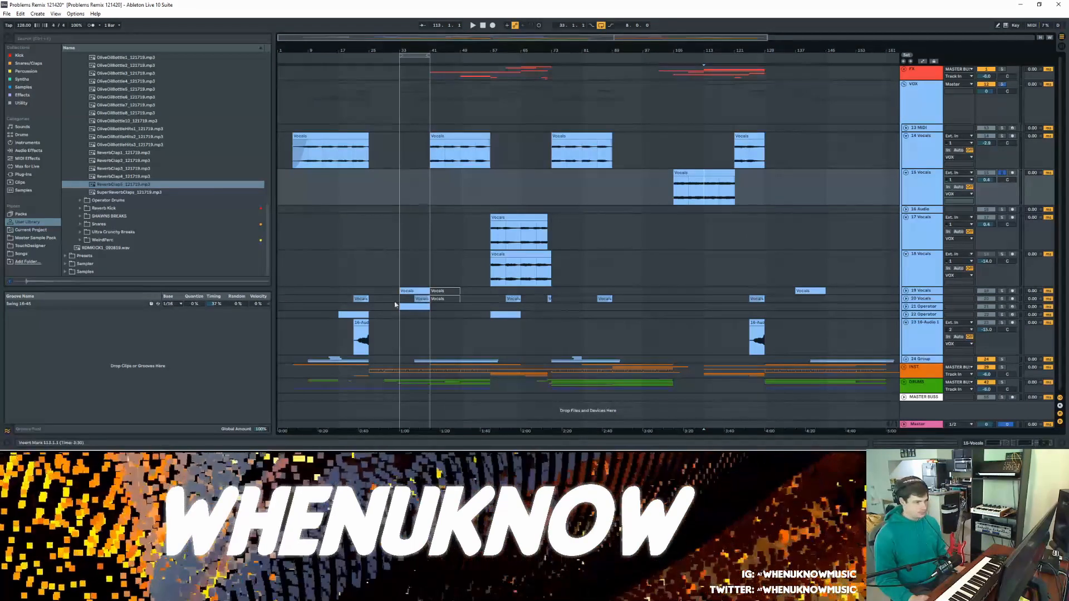
- Unfold the 19 Vocals, 20 Vocals and 21 Operator tracks in the arrangement
left_click(905, 290)
scroll(811, 301, "down", 1)
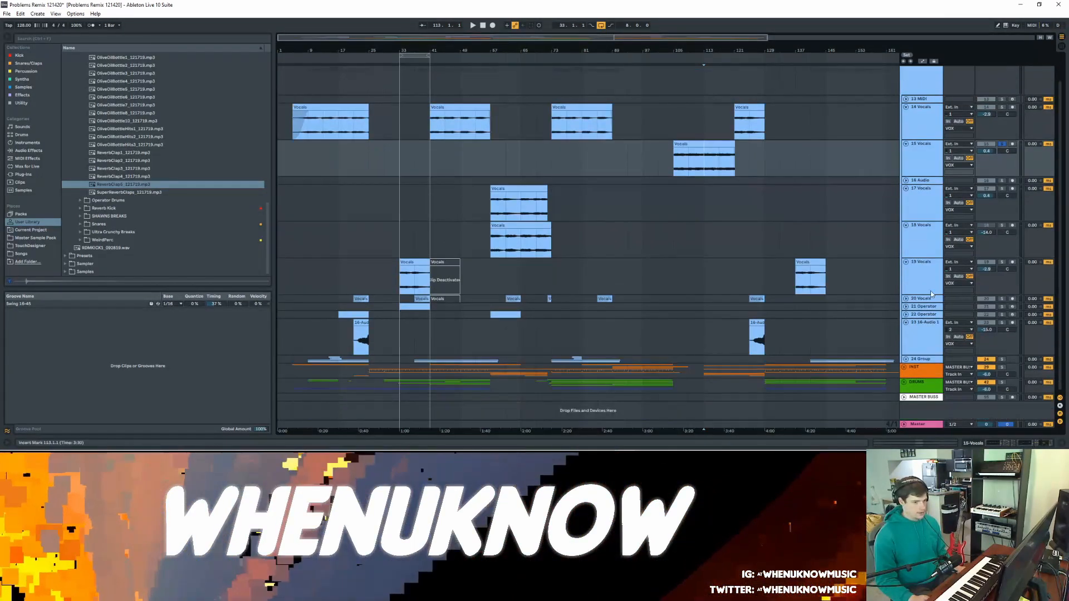
left_click(905, 307)
left_click(906, 299)
scroll(808, 299, "down", 1)
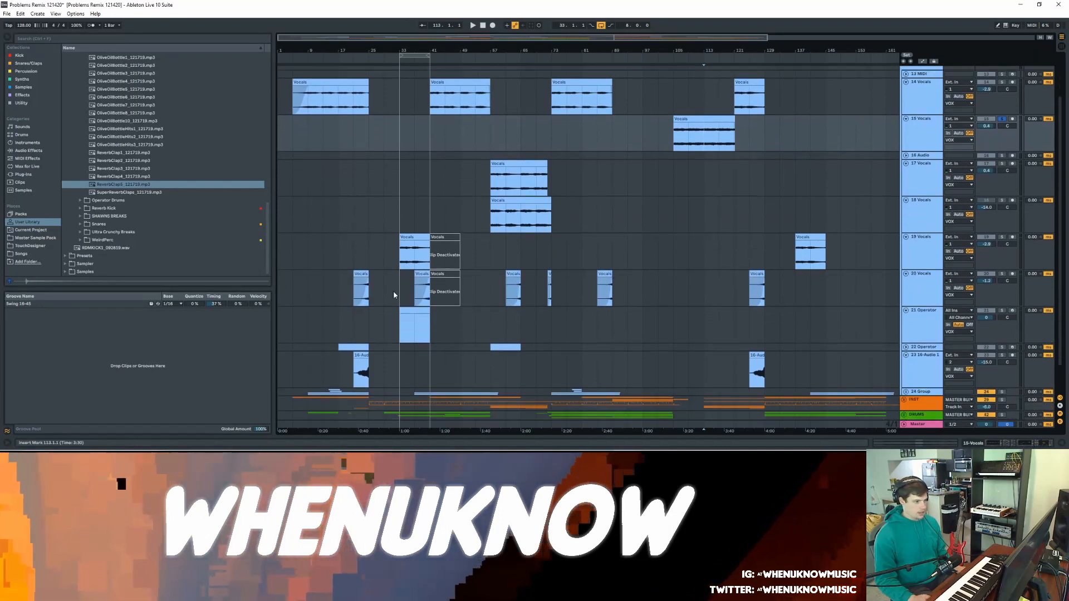
- Solo the 20 Vocals track, show its device chain and play it from bar 37
left_click(1047, 274)
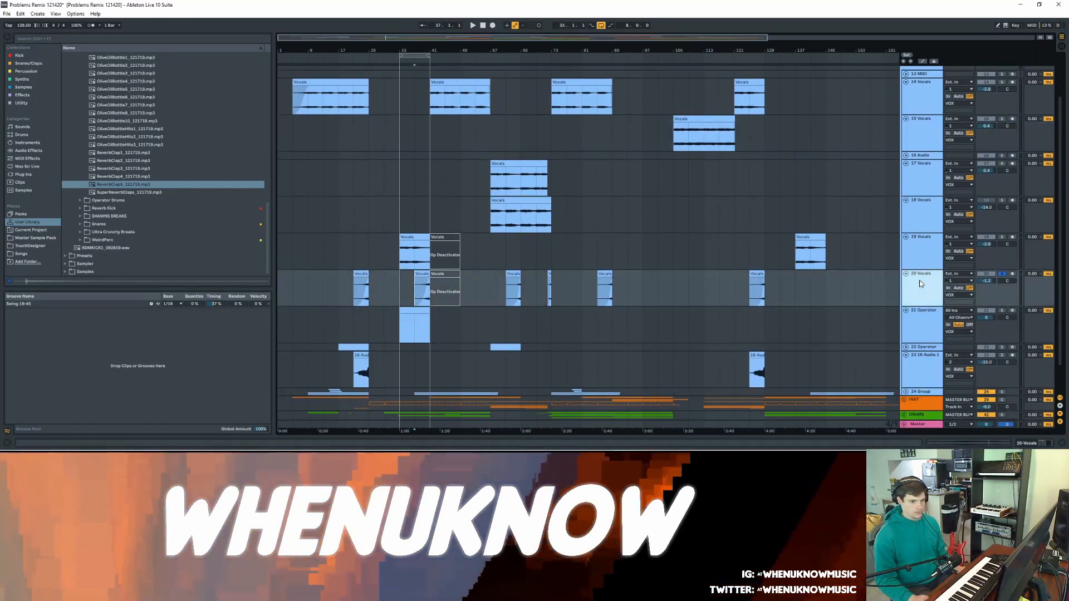
double_click(919, 279)
key("space")
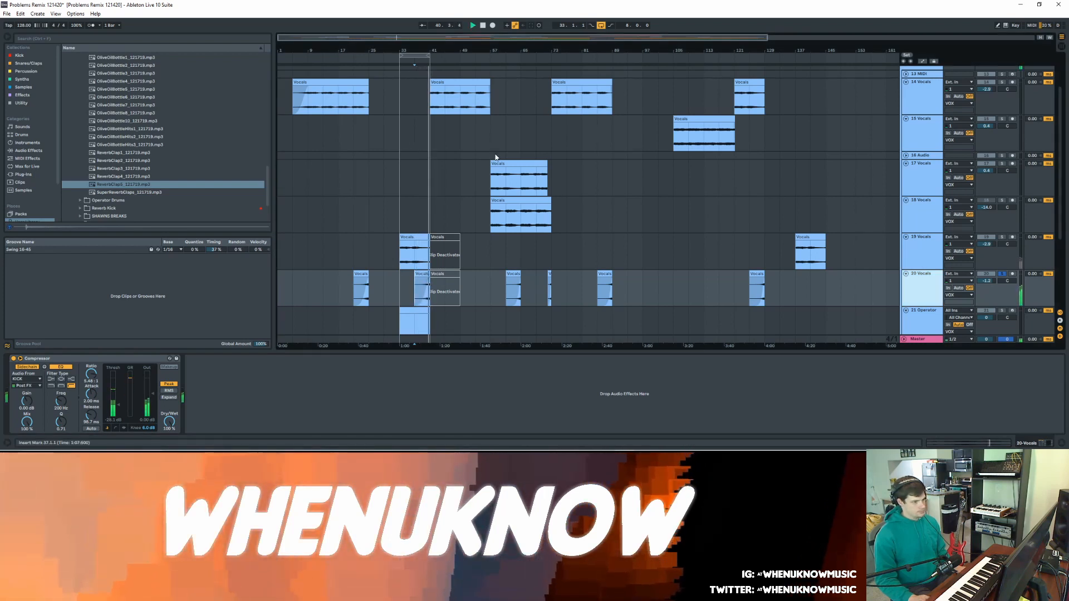
key("space")
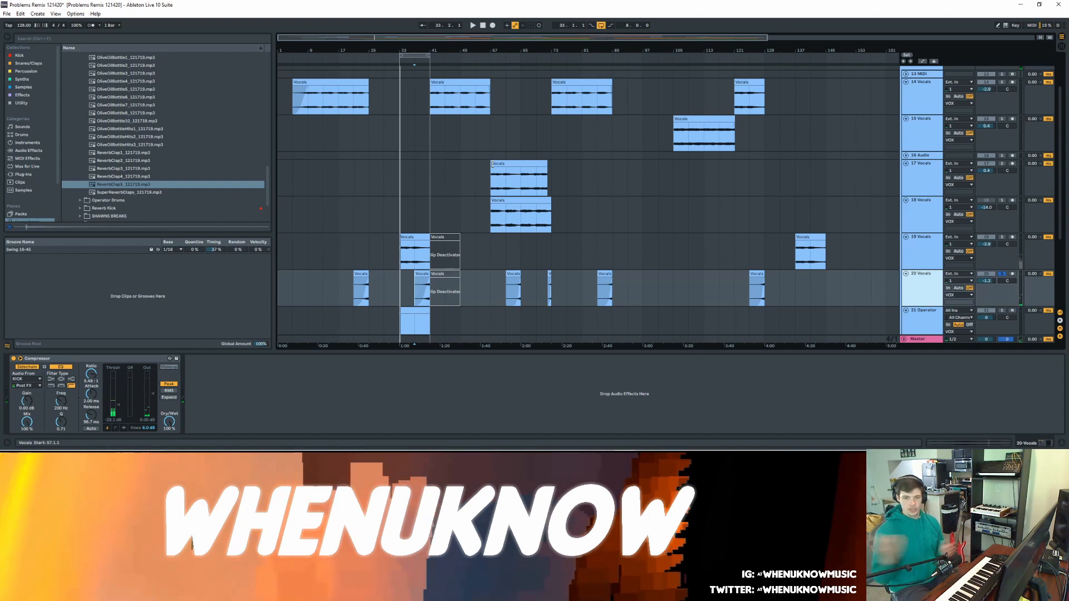
- Solo the whole VOX group, turn off looping and play the group from bar 37
scroll(557, 83, "up", 2)
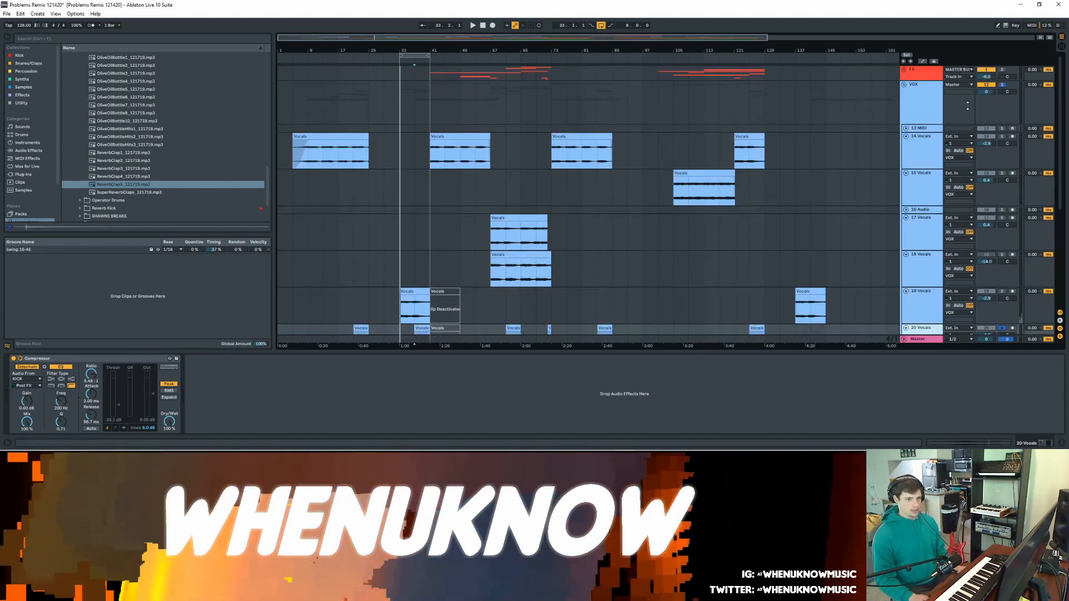
left_click(1002, 85)
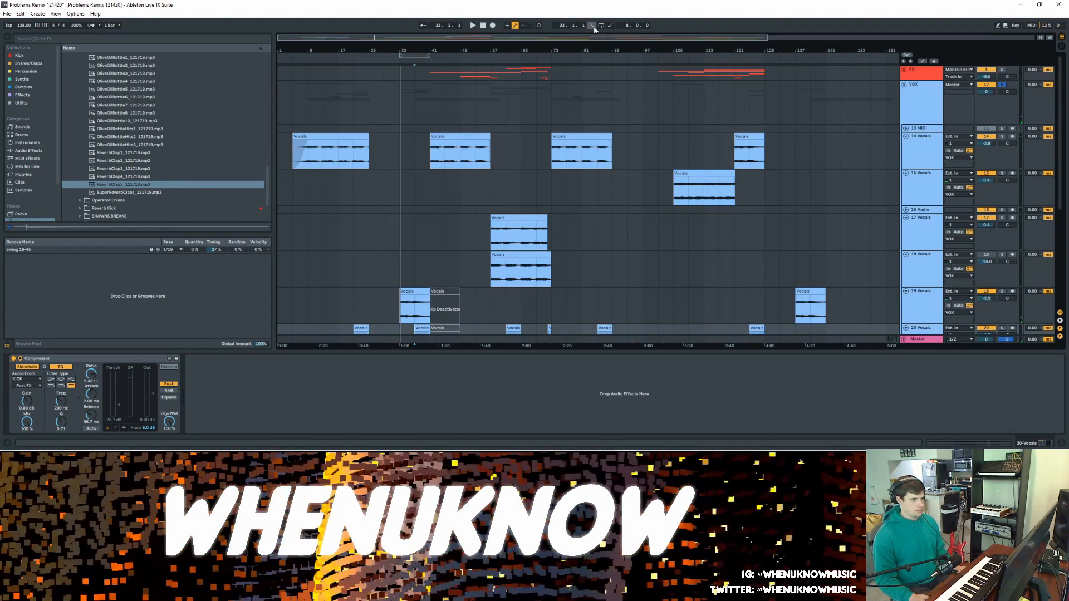
left_click(422, 61)
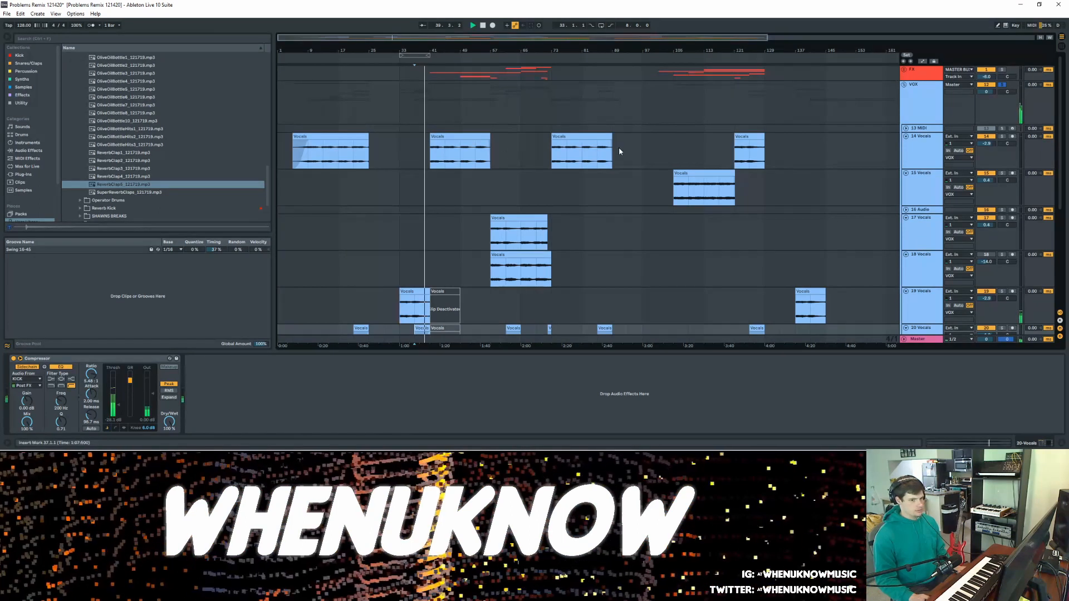
scroll(618, 148, "down", 3)
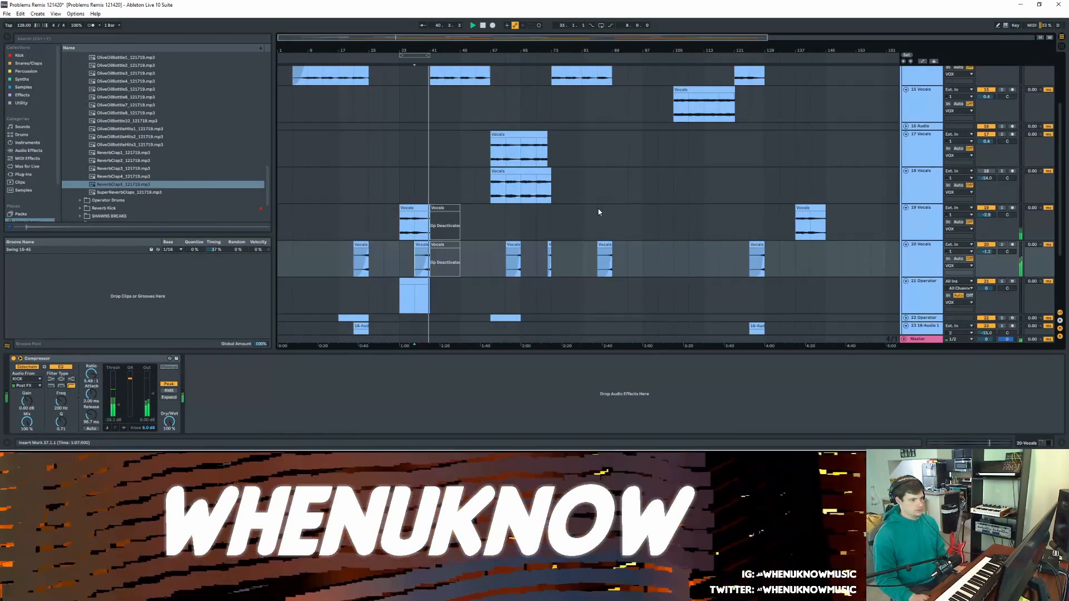
- Show the 22 Operator track's device chain and play its first clip in solo from bars 17 and 21
key("ctrl+alt+l")
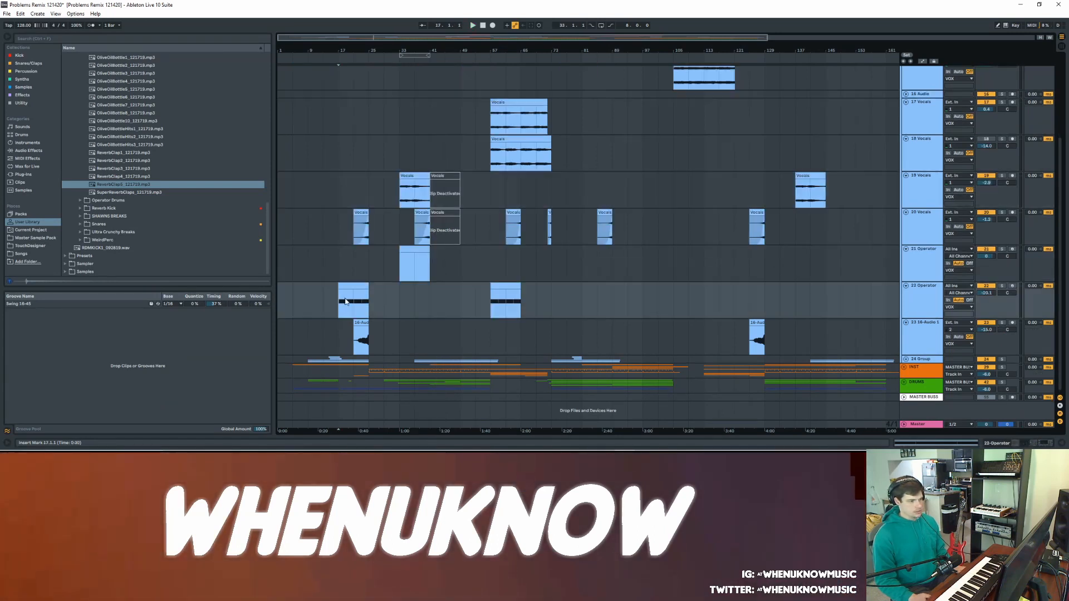
double_click(926, 295)
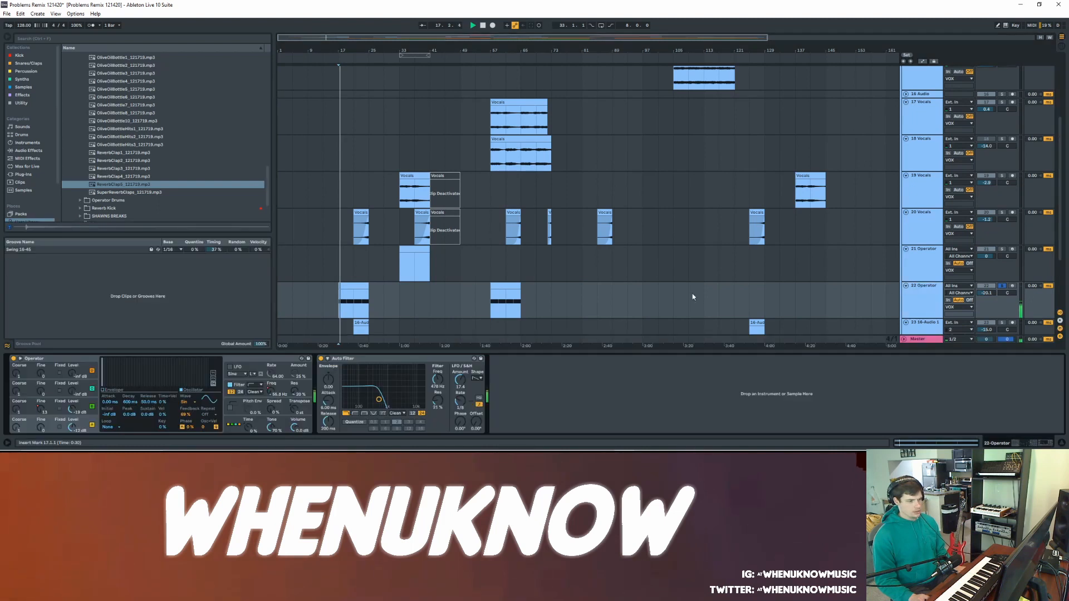
left_click(364, 304)
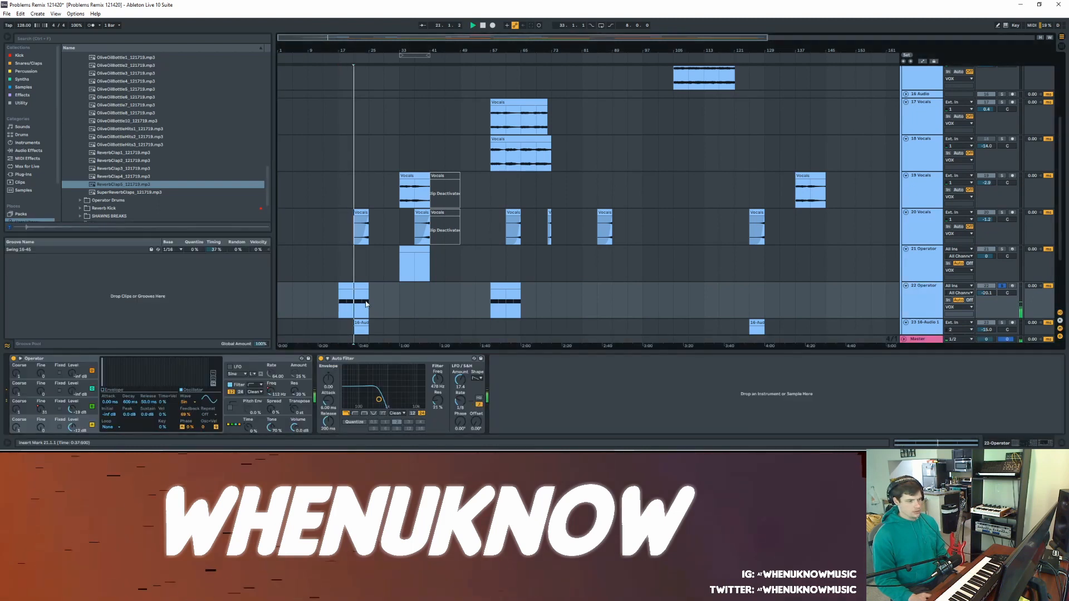
key("space")
left_click(1001, 287)
double_click(925, 298)
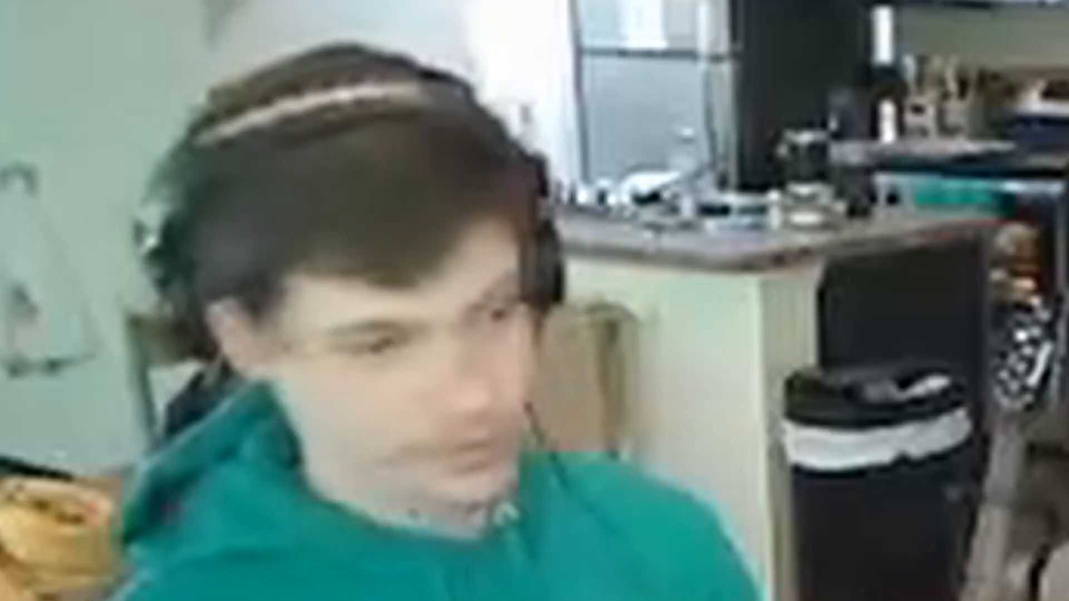
- Solo the 23 16-Audio 1 track and play its first clip from bar 21
left_click(1002, 322)
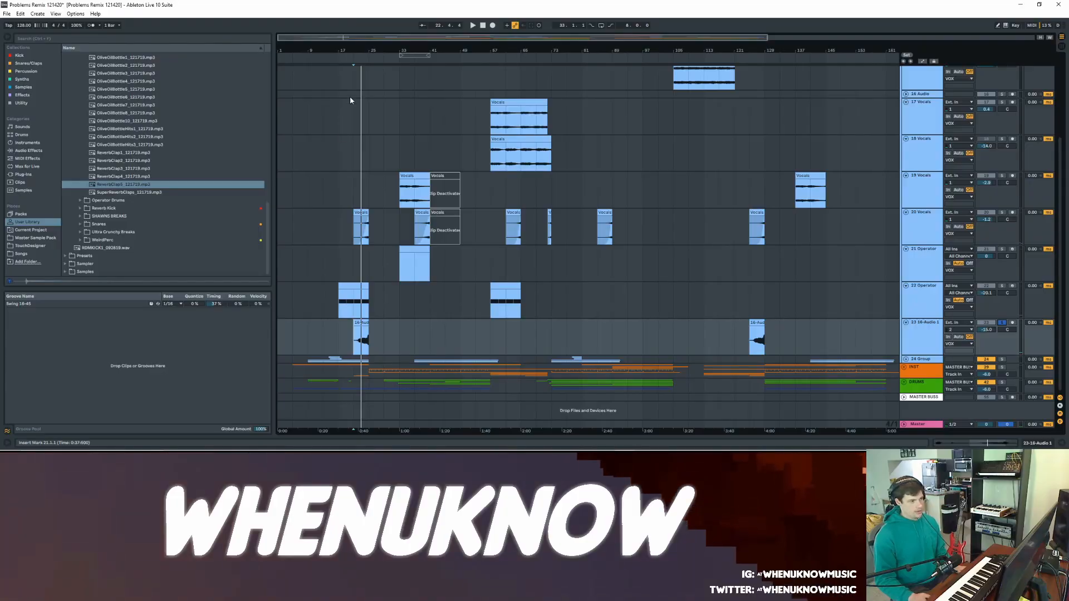
left_click_drag(363, 50, 362, 56)
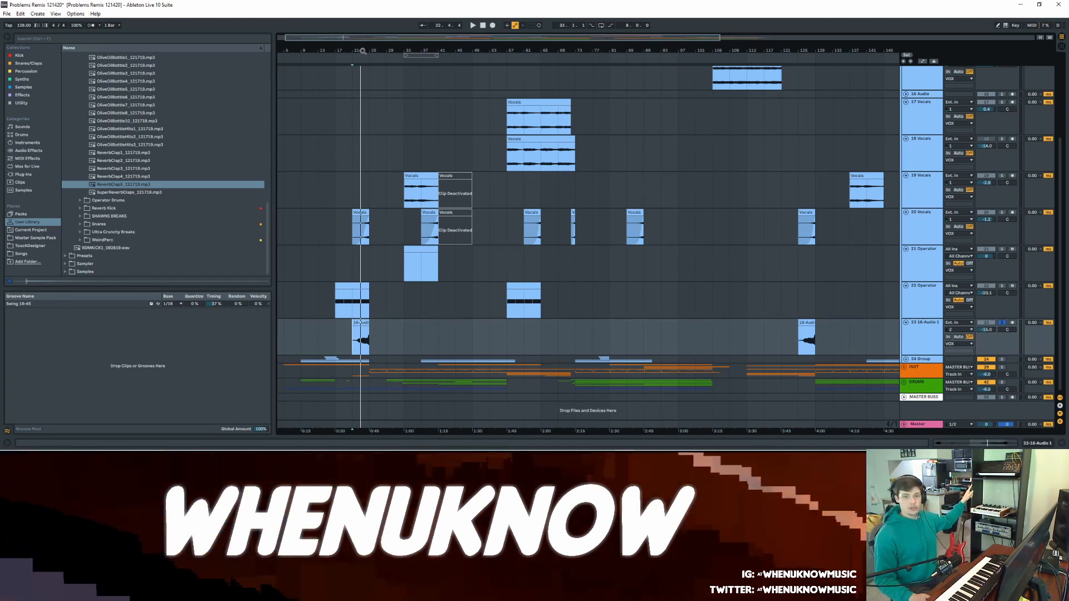
left_click_drag(361, 55, 362, 60)
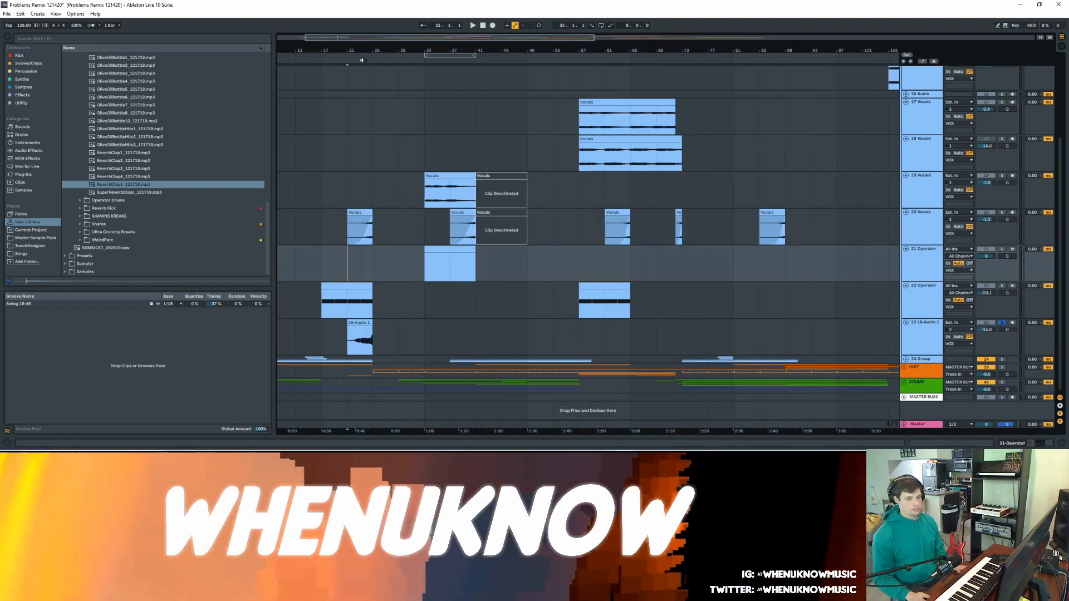
left_click(362, 60)
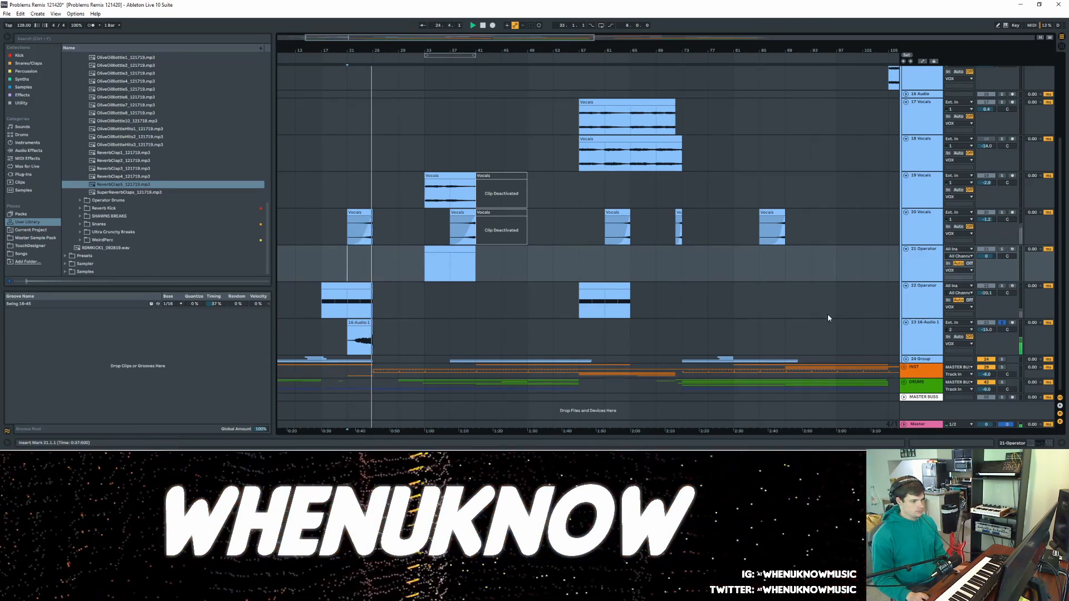
- Unfold the 24 Group inside VOX and play its audio clips in solo from bar 37
left_click(905, 359)
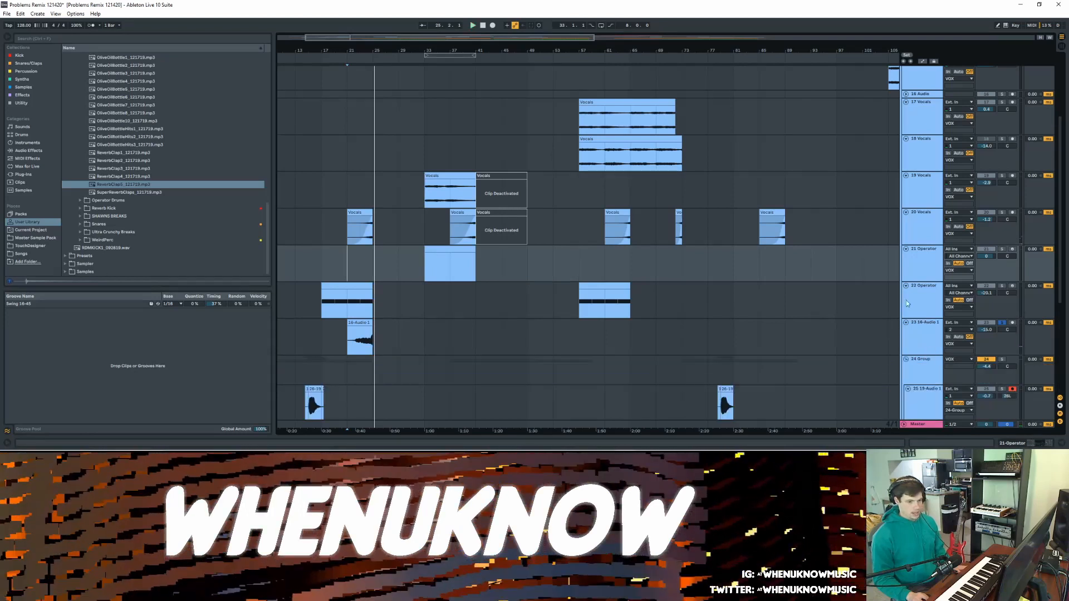
key("space")
scroll(906, 300, "down", 5)
left_click(450, 313)
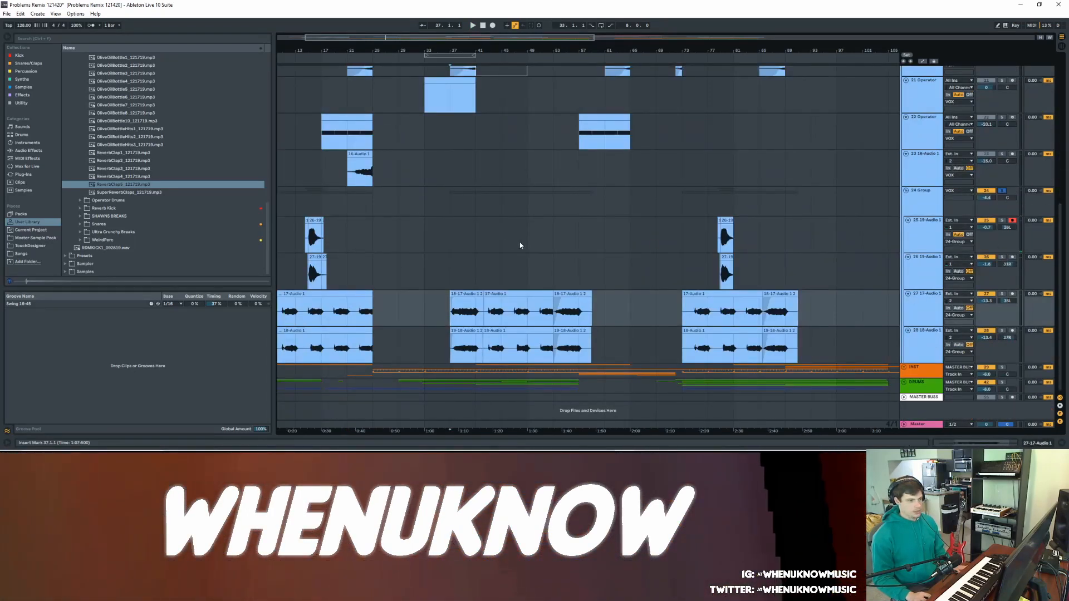
key("space")
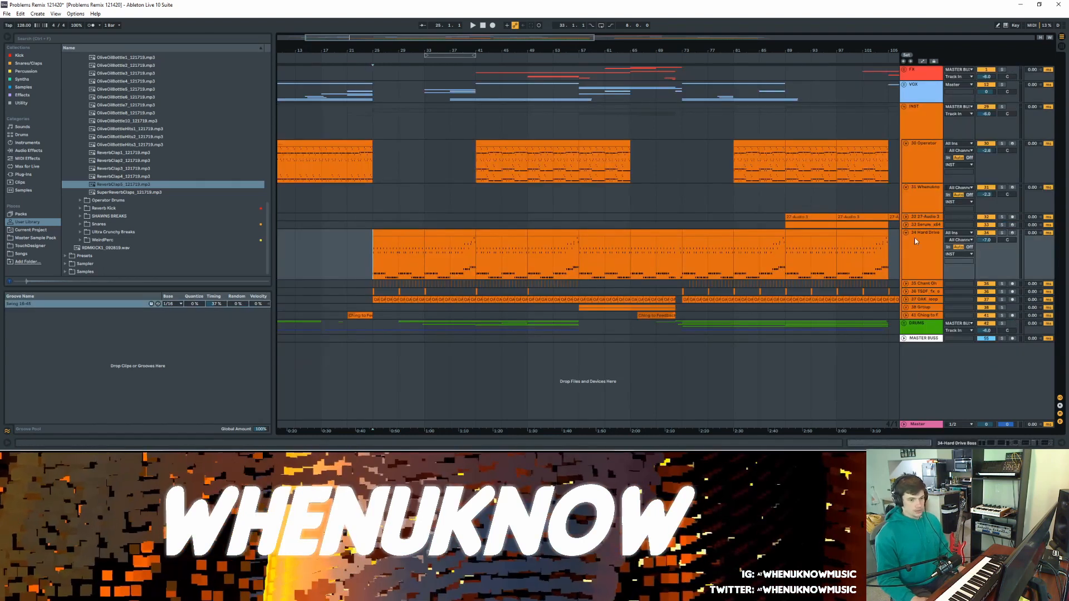
- Solo the 34 Hard Drive Bass track and play its clip from bar 25
left_click(929, 246)
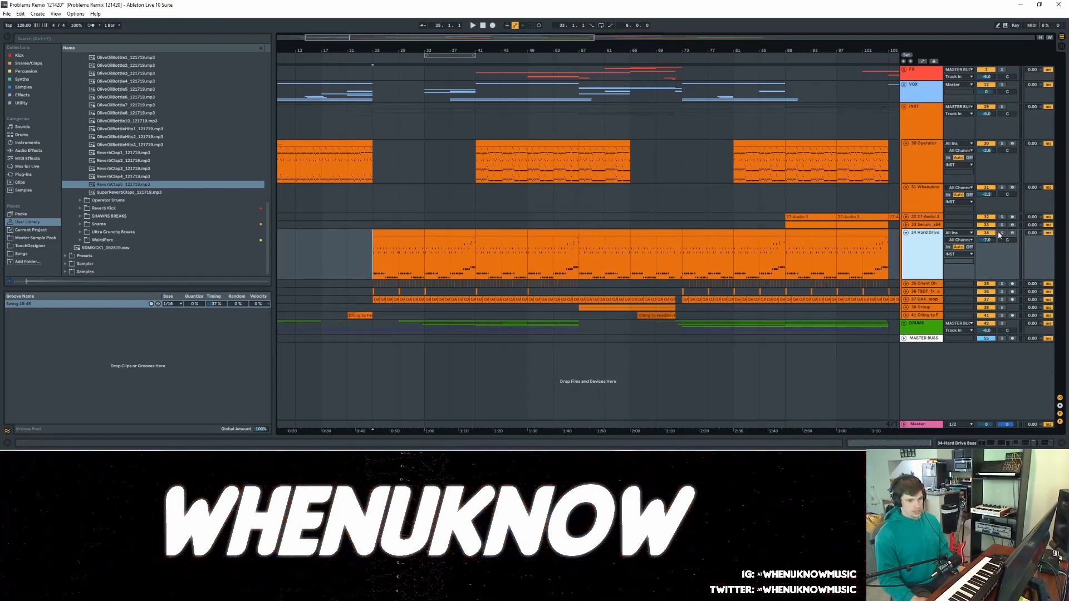
left_click(1001, 233)
key("space")
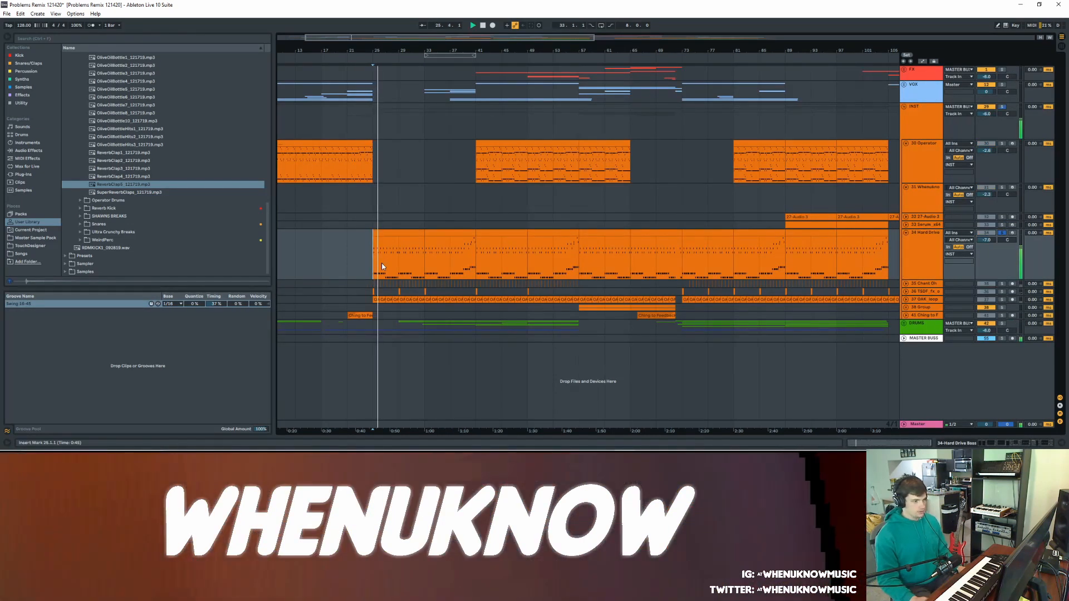
- Enlarge the Hard Drive Bass track to show its notes around bars 25 to 39, and show its device chain
left_click_drag(990, 279, 989, 336)
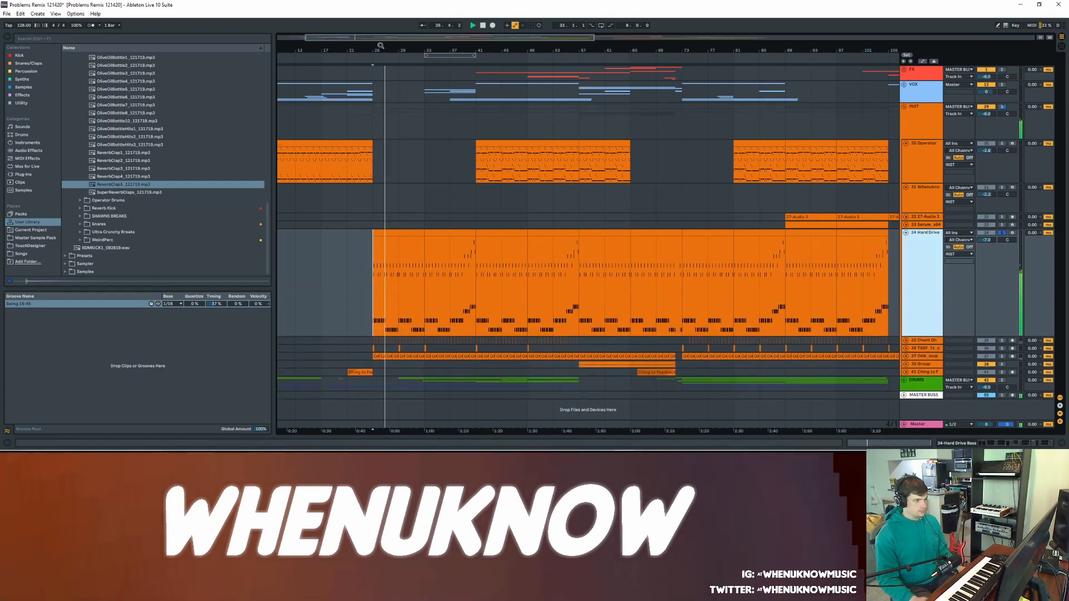
left_click_drag(381, 46, 406, 110)
double_click(928, 248)
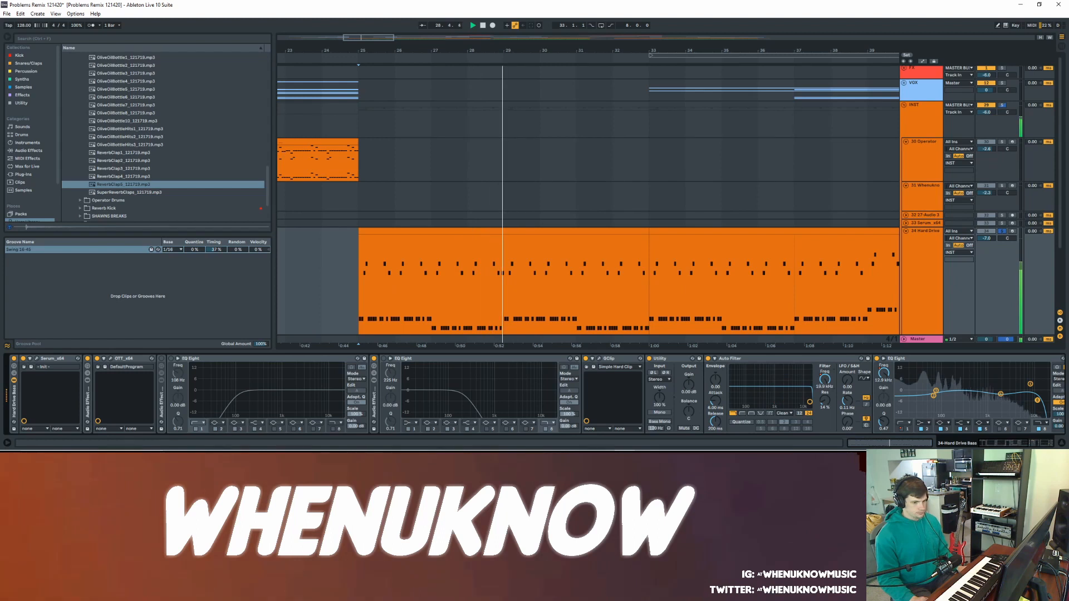
- Show the automation lanes and examine the Hard Drive Bass Auto Filter frequency curve from bar 25, plus the rest of the device chain
key("a")
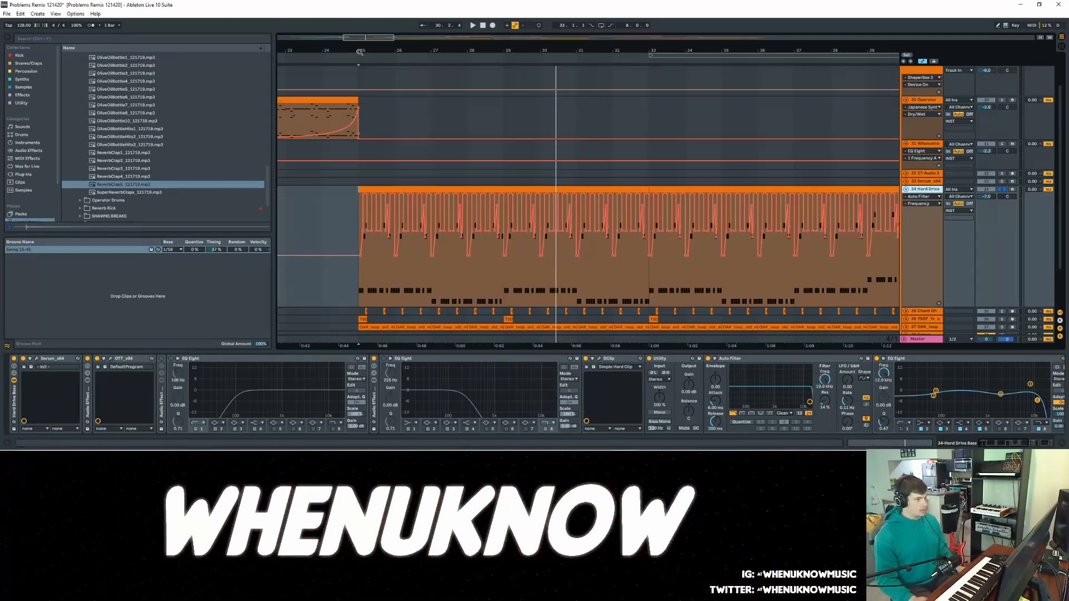
left_click_drag(360, 51, 360, 89)
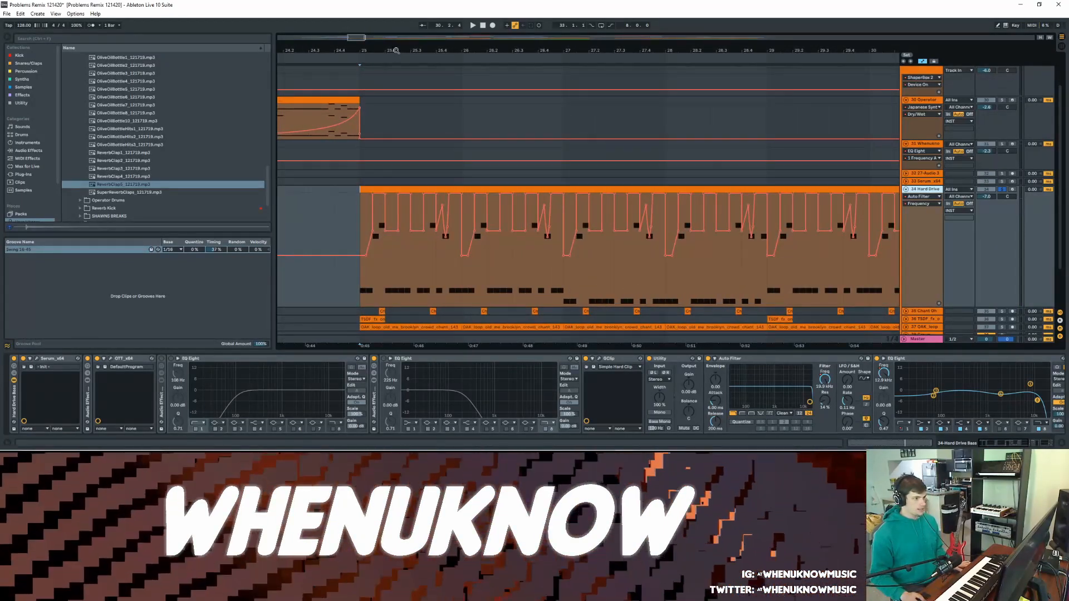
left_click_drag(396, 51, 396, 30)
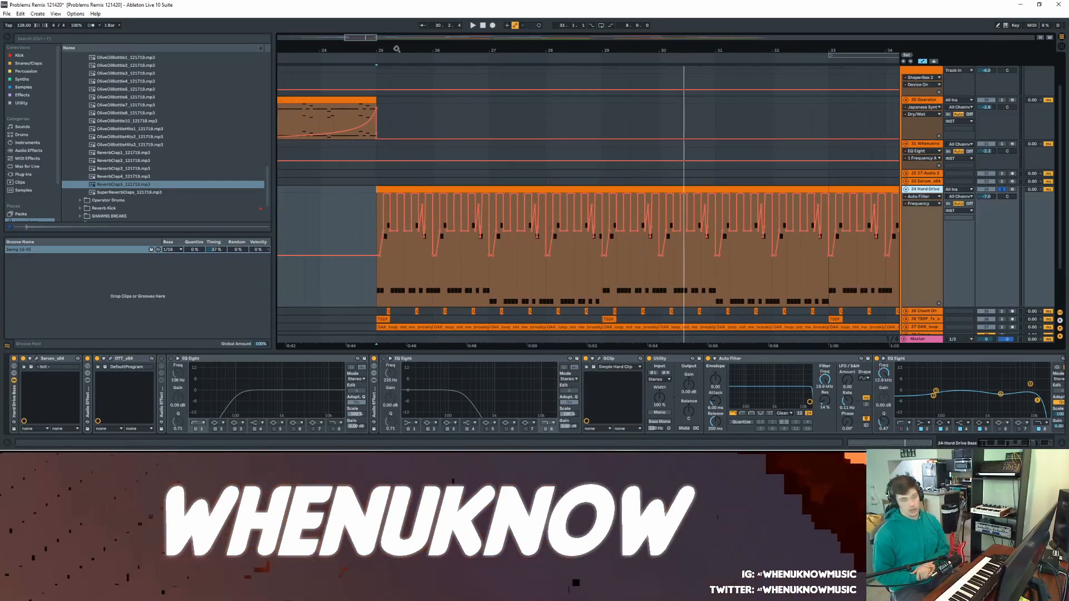
left_click_drag(396, 49, 644, 346)
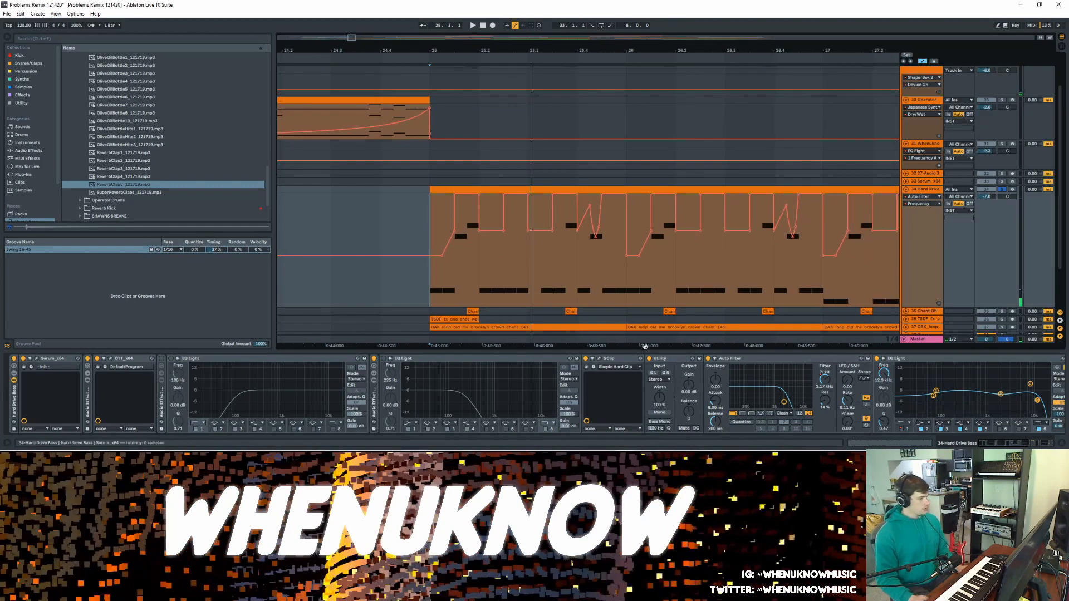
left_click_drag(1005, 442, 1067, 434)
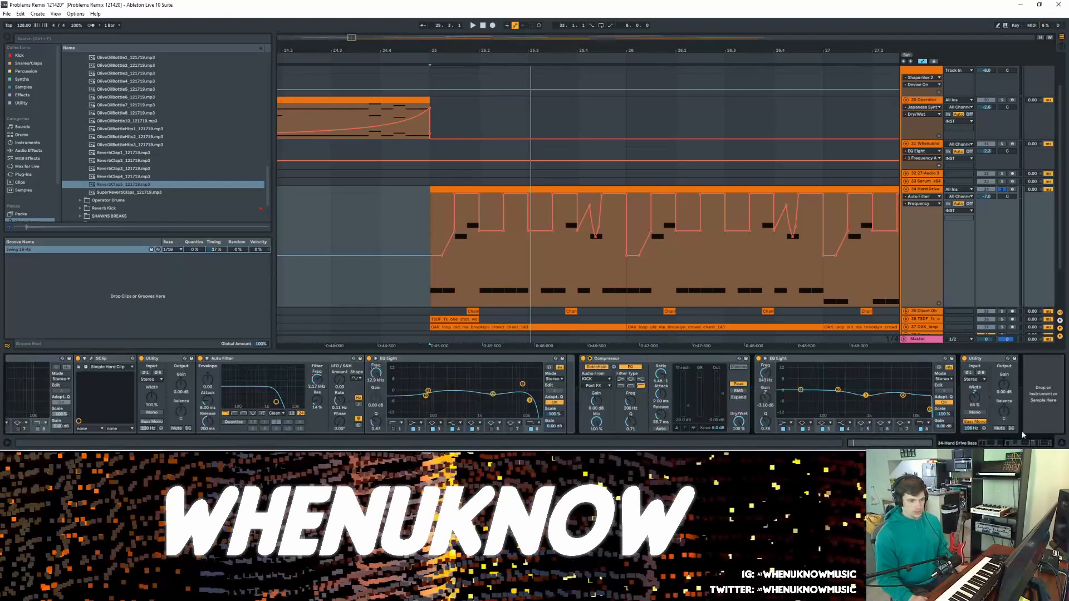
scroll(635, 422, "up", 5)
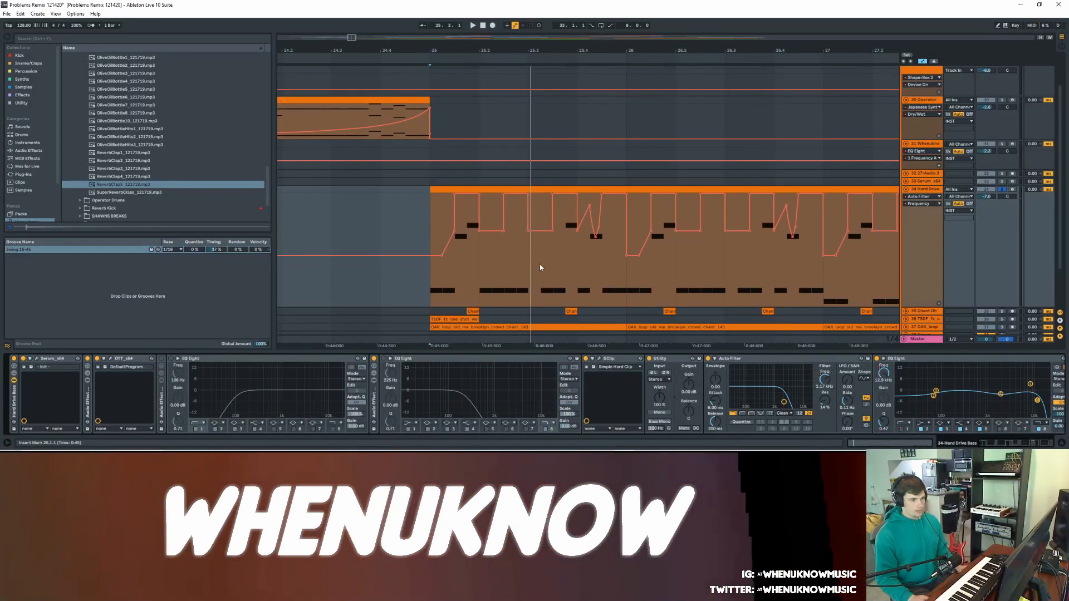
- Highlight the Hard Drive Bass Auto Filter frequency automation between 25.2 and 25.4 and examine its shape
left_click(440, 277)
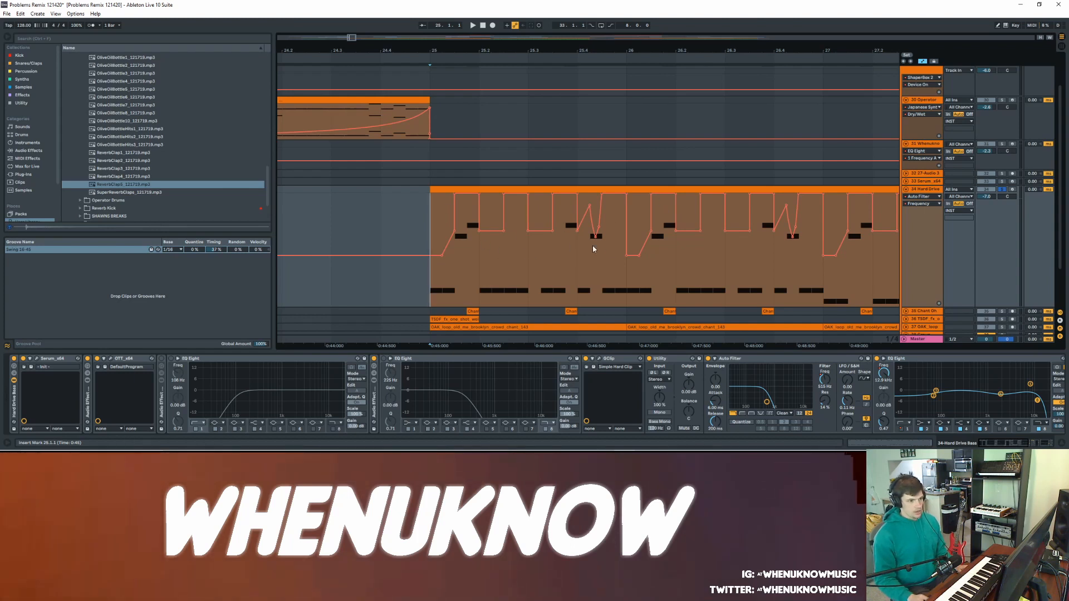
left_click_drag(478, 255, 577, 253)
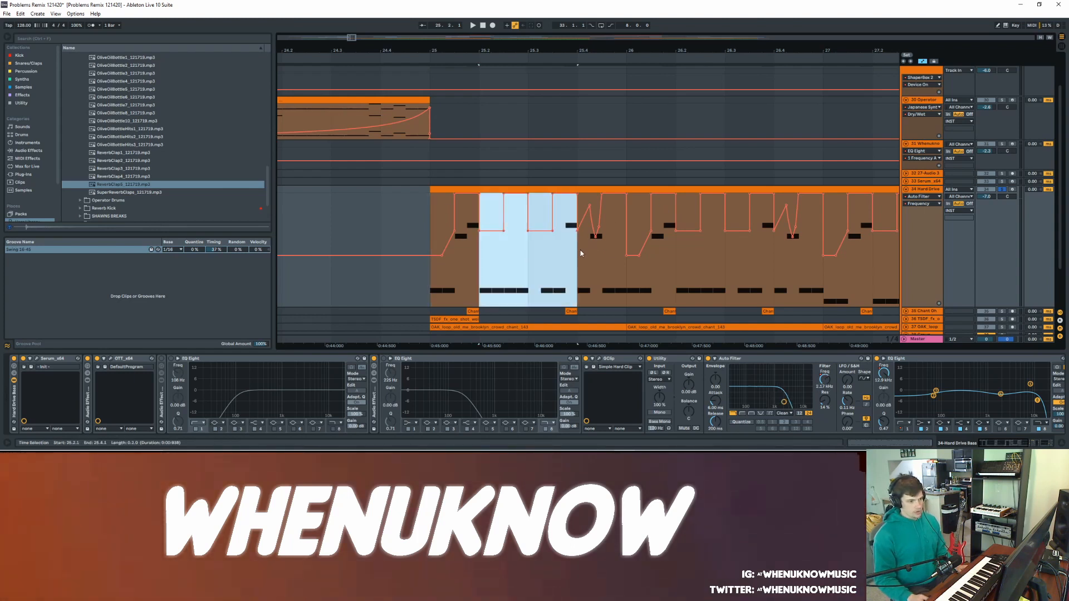
left_click_drag(538, 48, 525, 68)
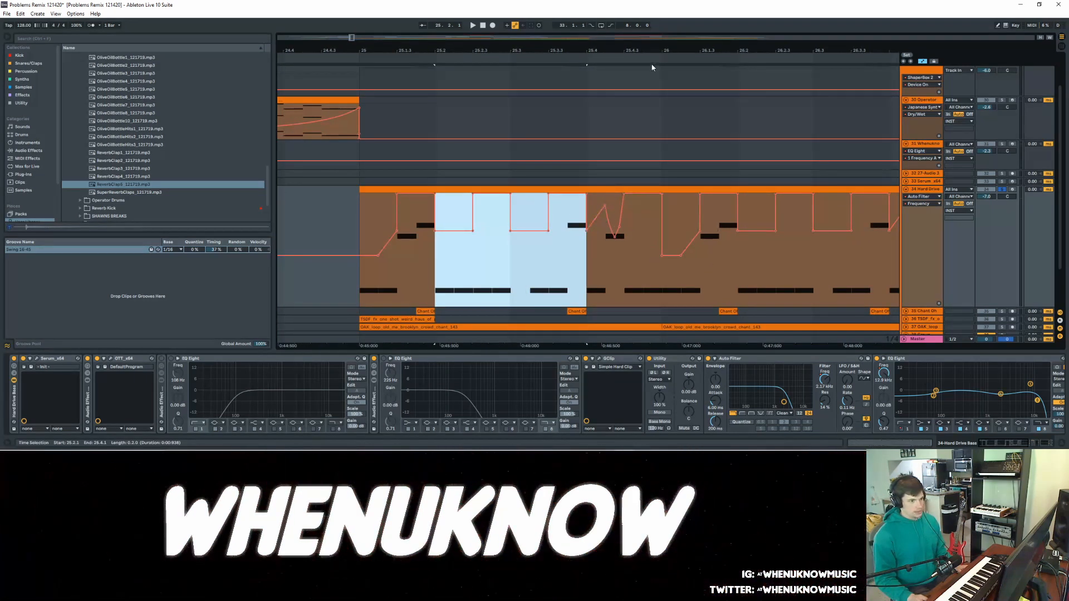
left_click_drag(646, 51, 479, 26)
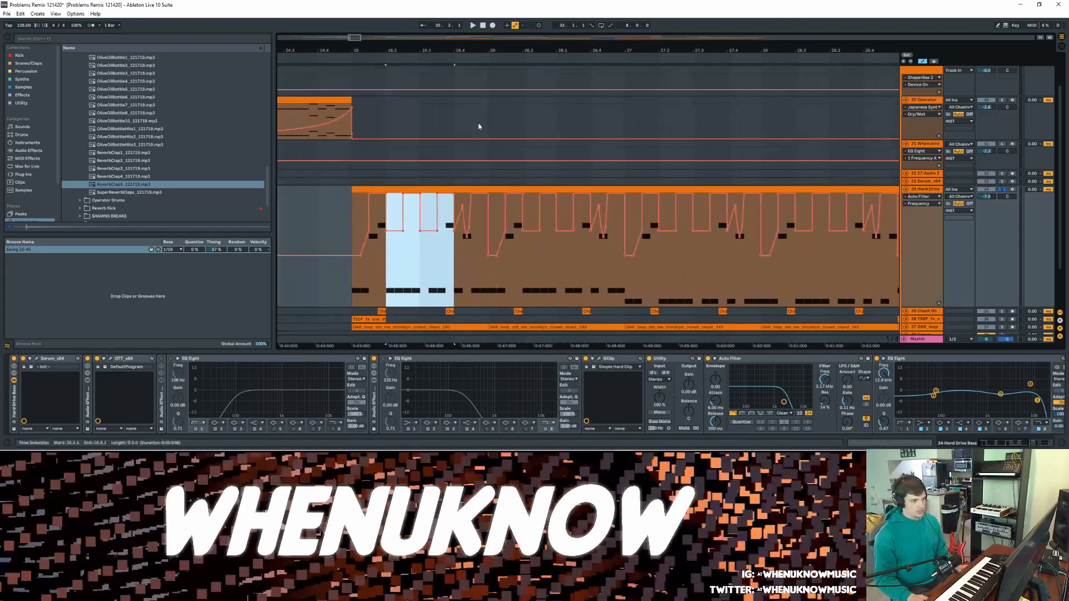
- Bypass the Auto Filter on Hard Drive Bass and play the clip from bar 25
left_click(353, 274)
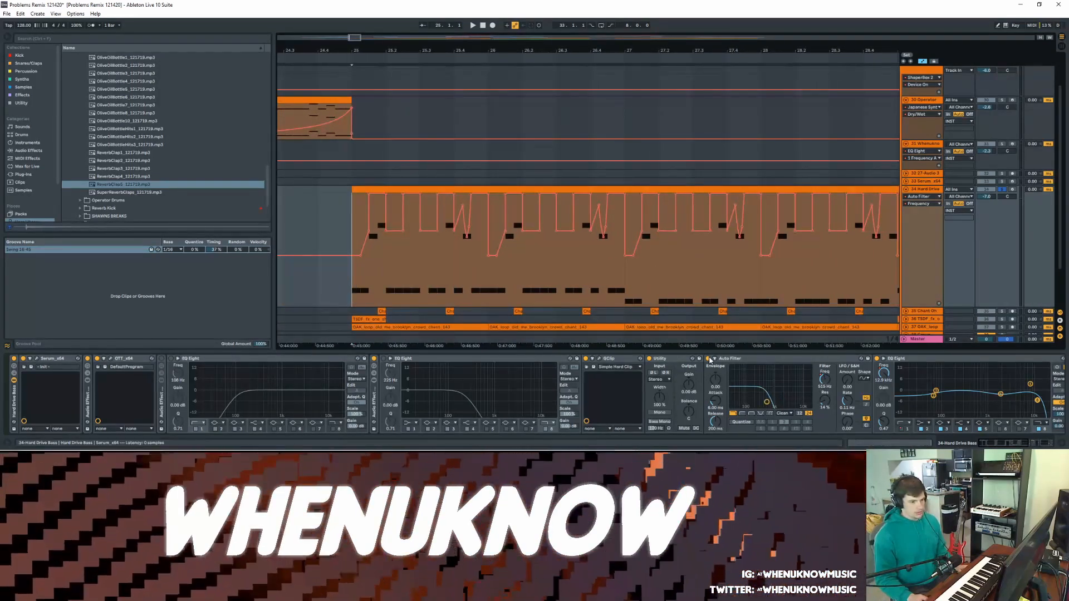
left_click(708, 359)
key("space")
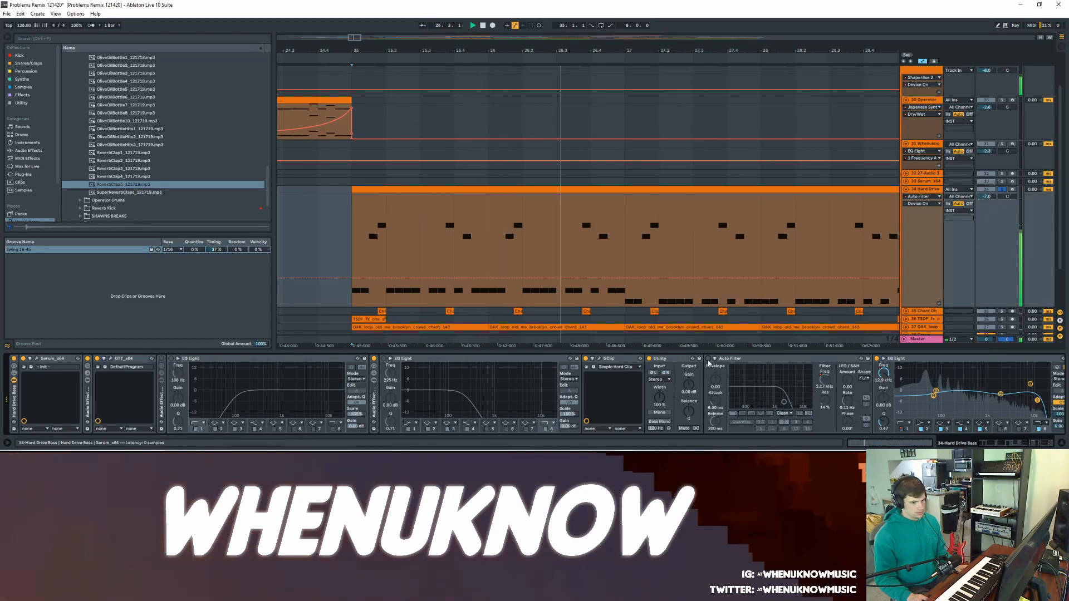
- Show the Serum LFO1 Rate automation on Hard Drive Bass and audition the track from bar 25
left_click(922, 196)
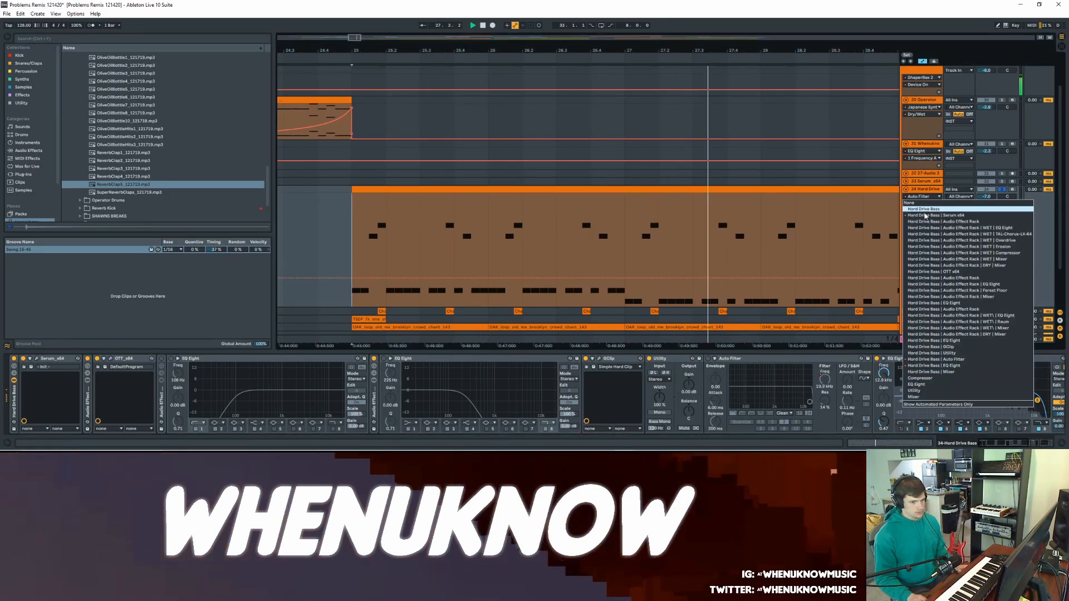
left_click(924, 216)
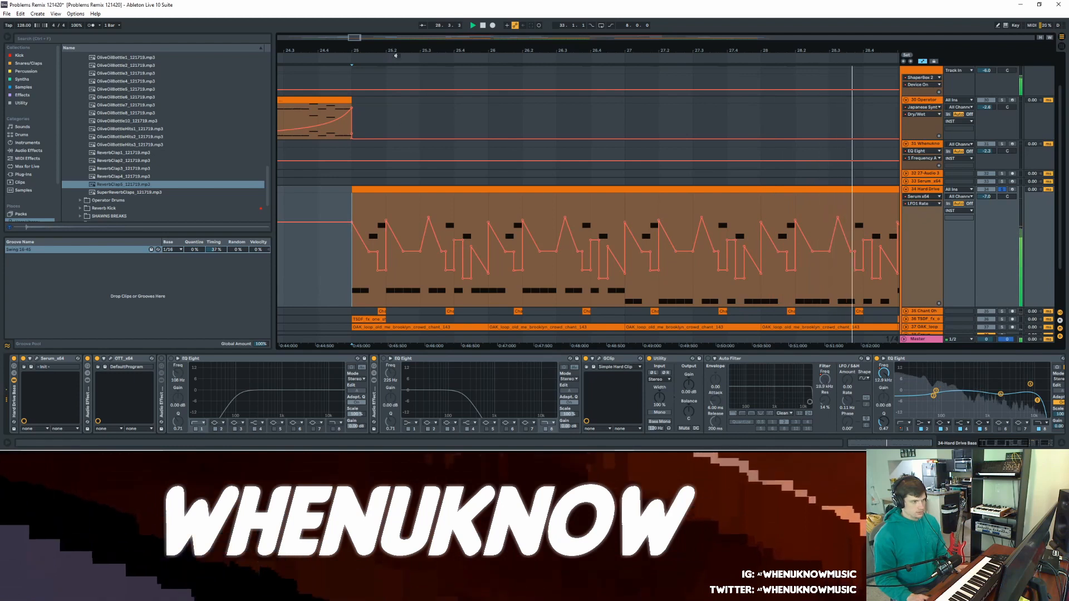
mouse_move(396, 53)
left_mouse_down()
mouse_move(376, 53)
mouse_move(394, 53)
left_mouse_up()
key("space")
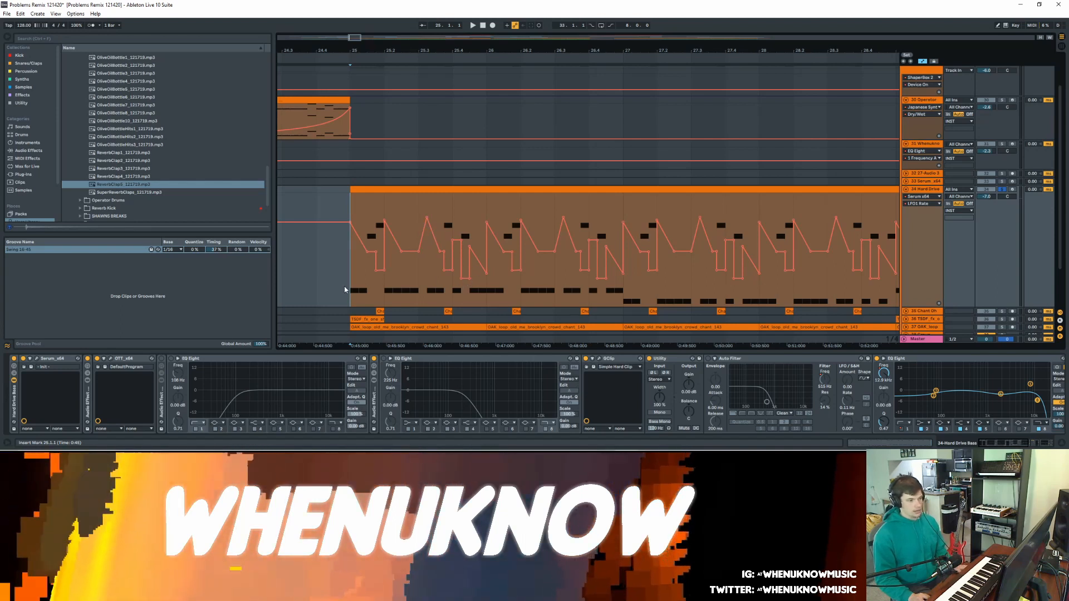
key("space")
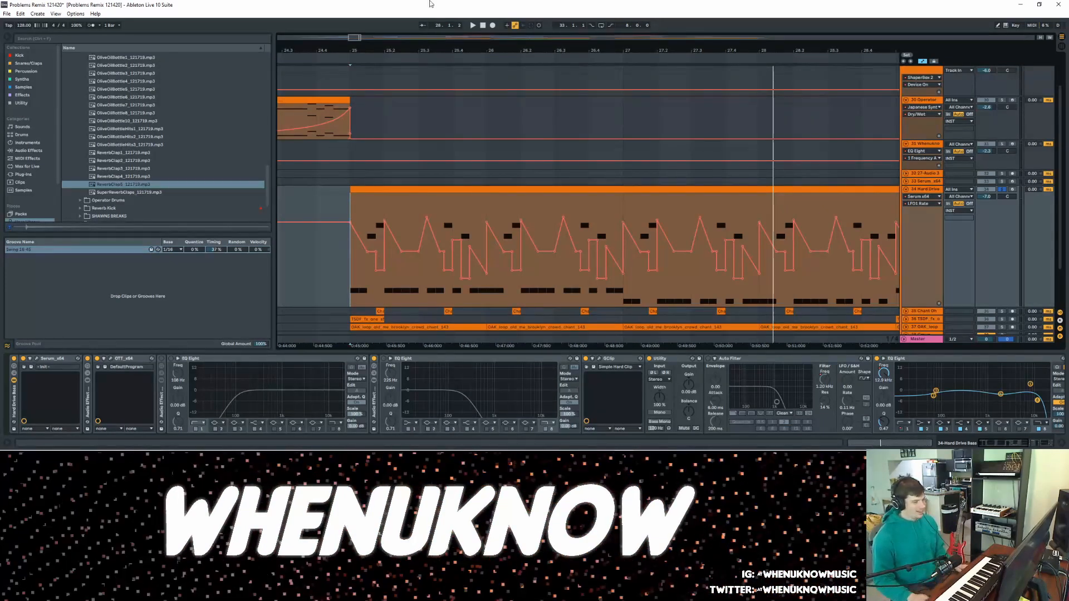
- Turn the Hard Drive Bass Auto Filter back on and play the clip from bar 25
left_click(352, 275)
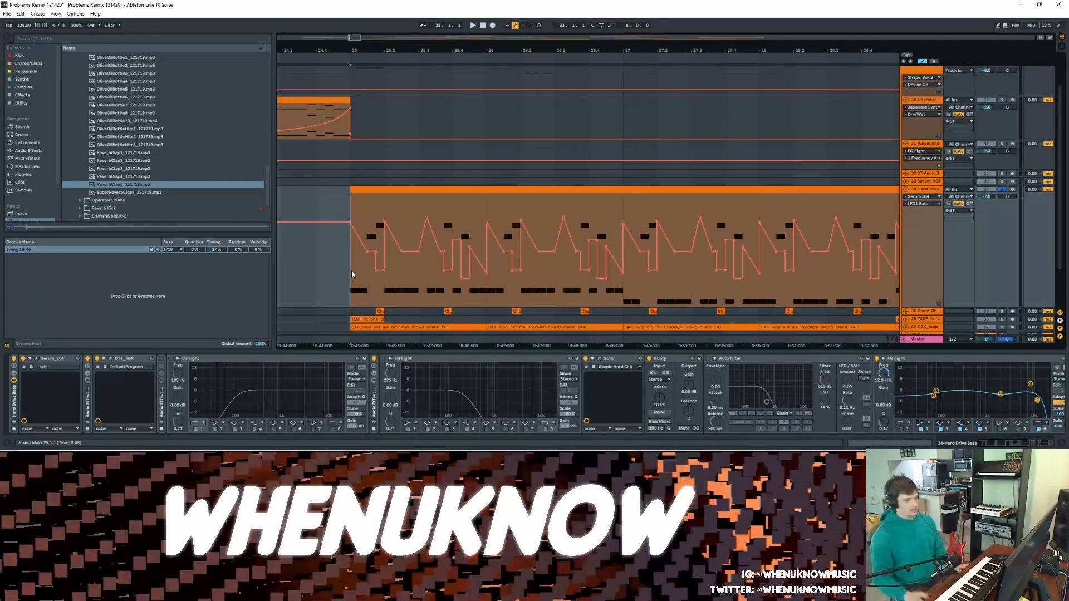
left_click(707, 359)
left_click(348, 264)
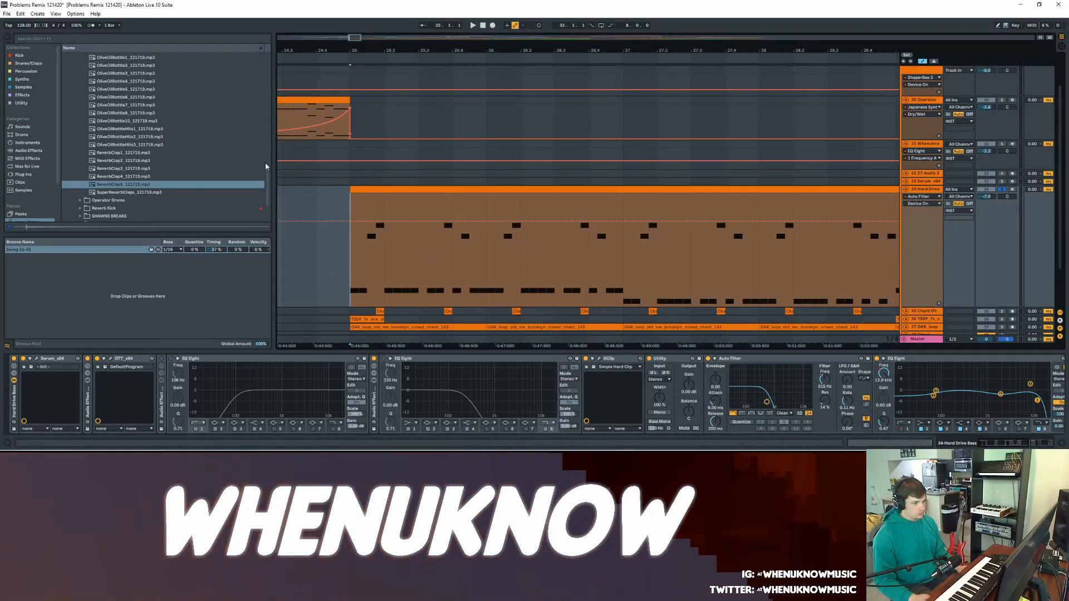
left_click_drag(585, 46, 456, 47)
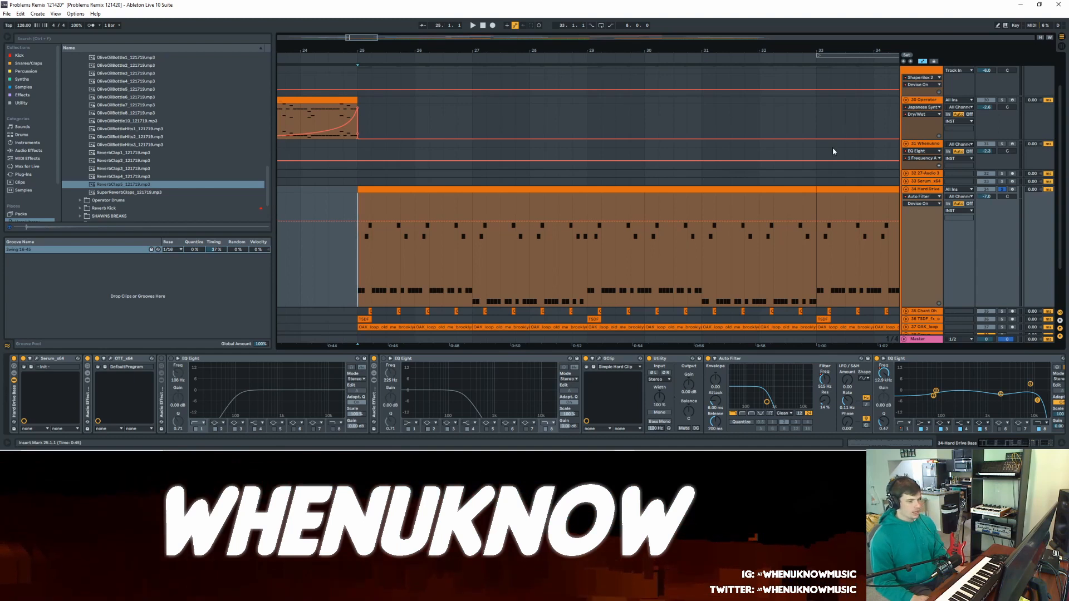
key("space")
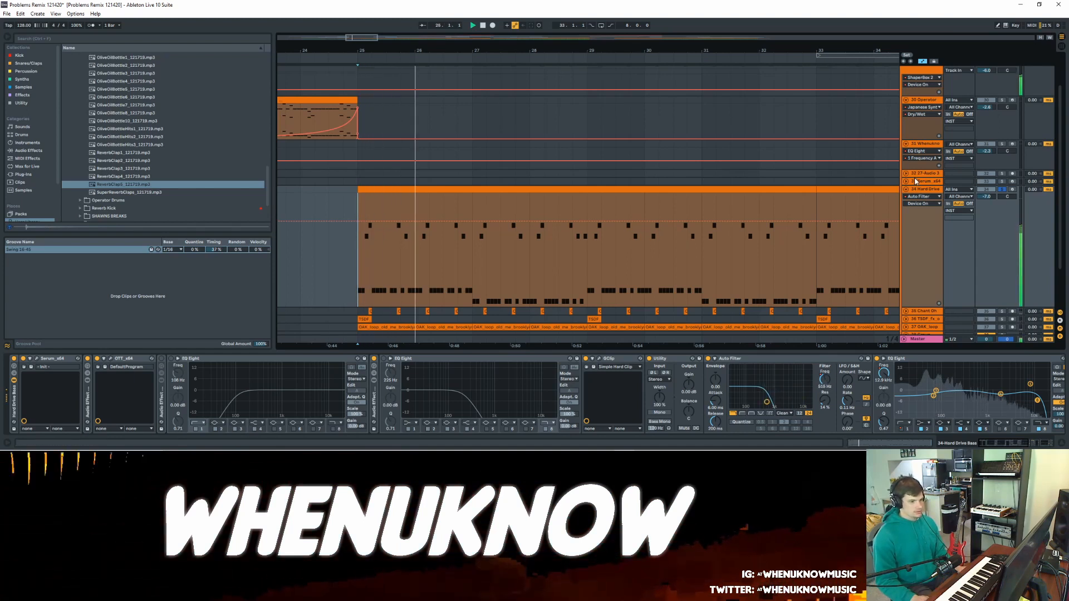
- Solo the 30 Operator track and play its clip from bar 41
scroll(914, 178, "down", 2)
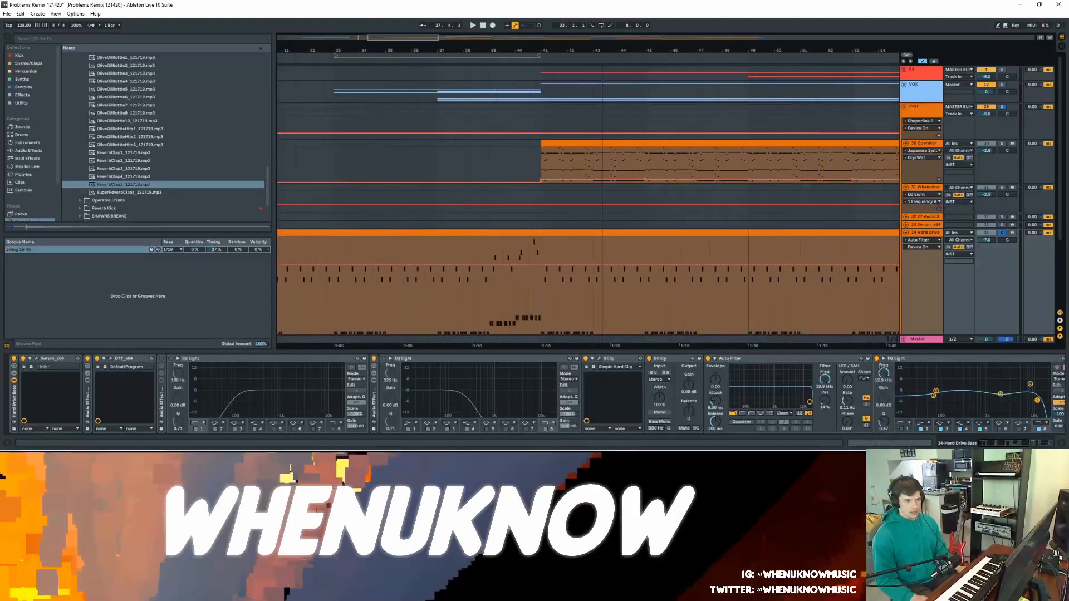
left_click_drag(601, 50, 491, 45)
left_click(494, 144)
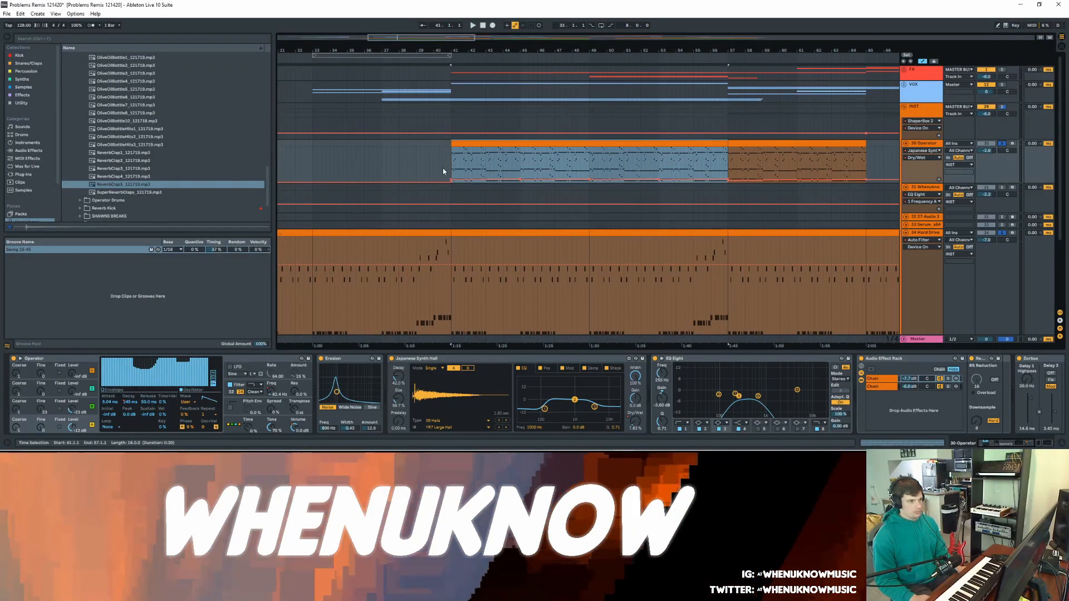
key("space")
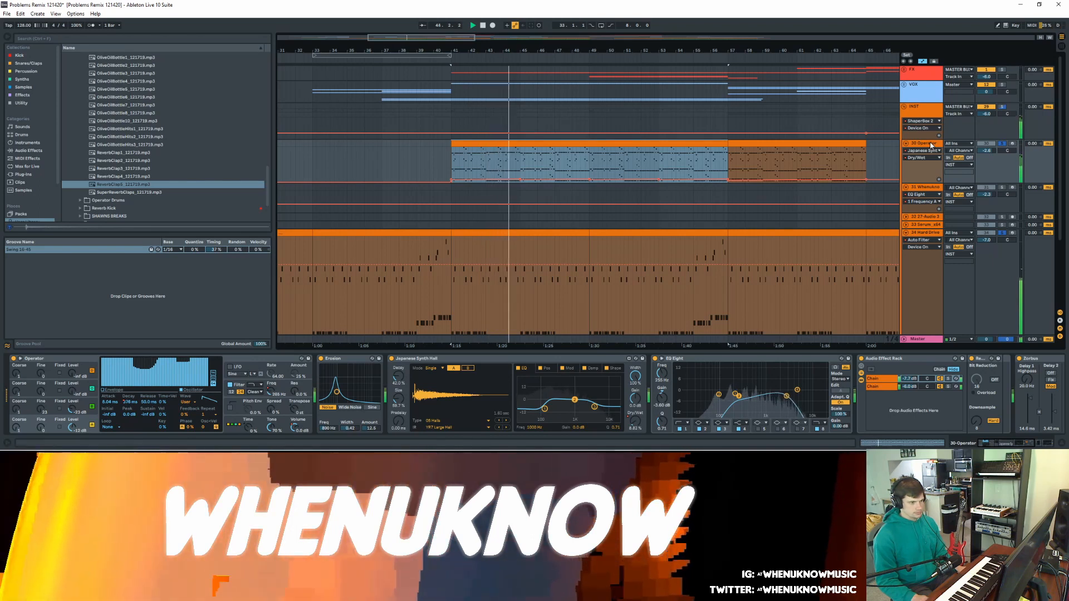
- Open the notes of the Operator clip at bar 41, select all D#4 notes, and close the clip view
double_click(591, 141)
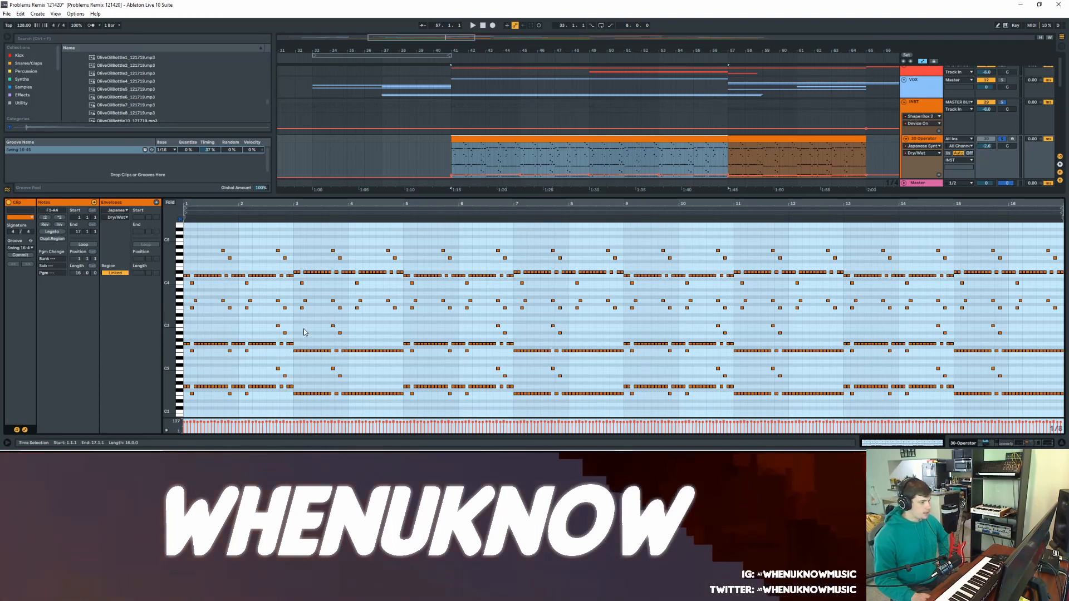
left_click(179, 272)
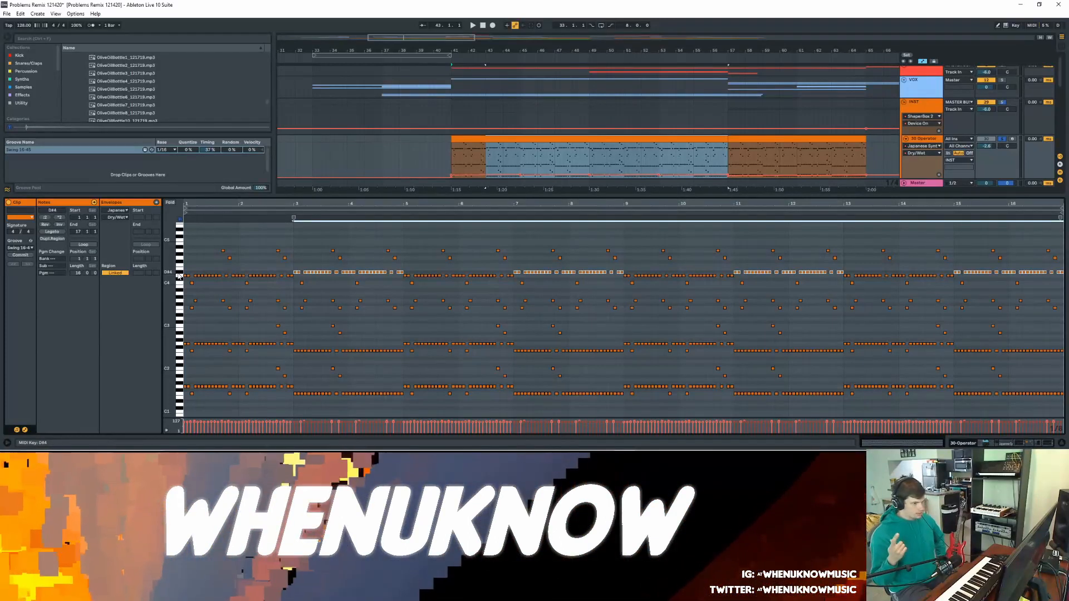
left_click(476, 130)
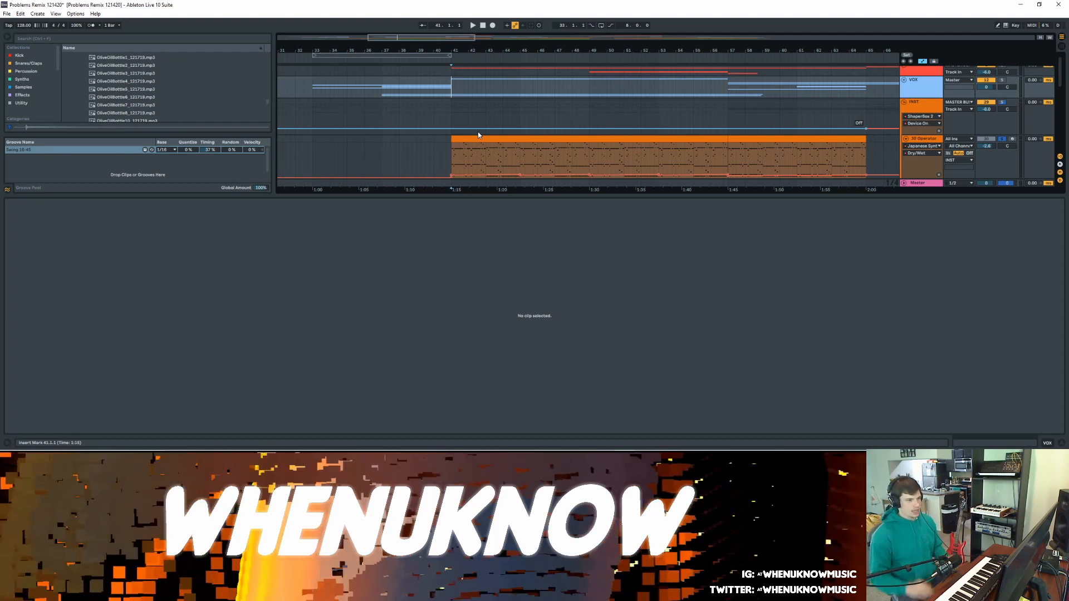
double_click(544, 195)
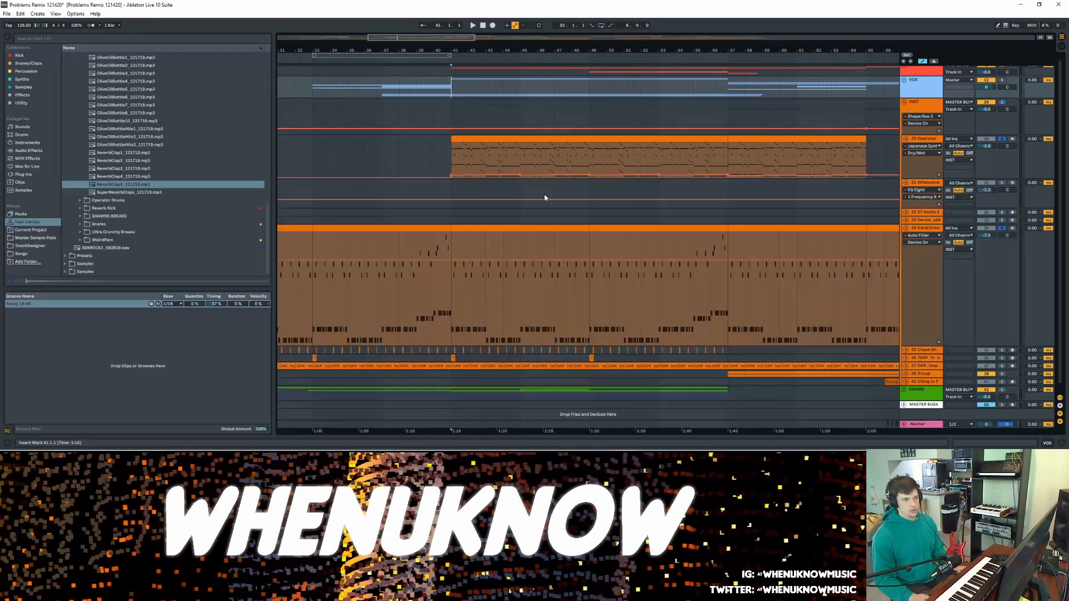
- Select the Operator clip at bar 41 and examine the track's device chain from Operator through the second EQ Eight
left_click(496, 152)
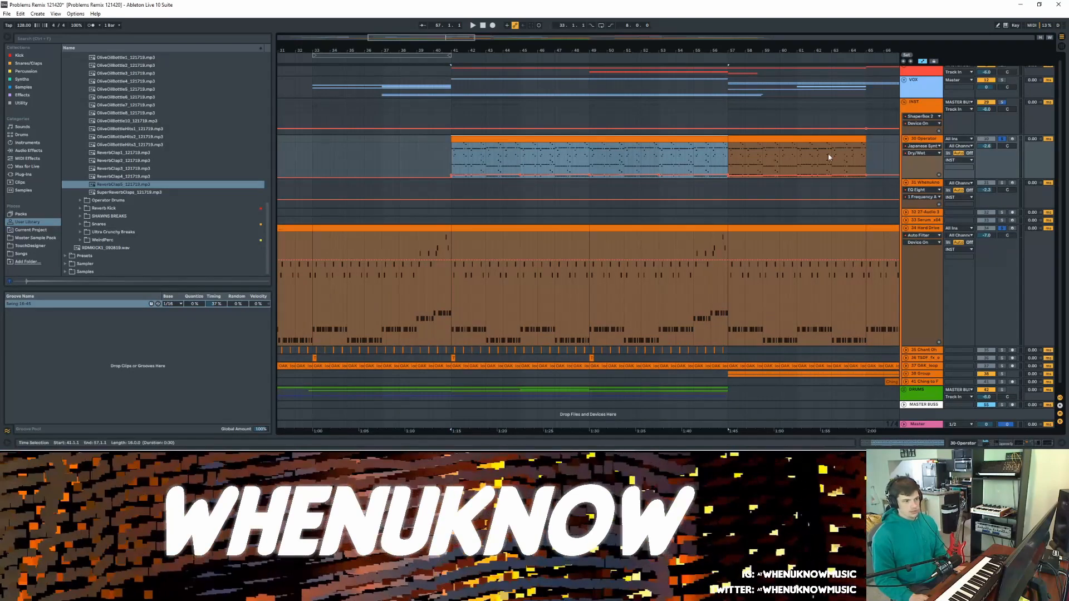
double_click(924, 140)
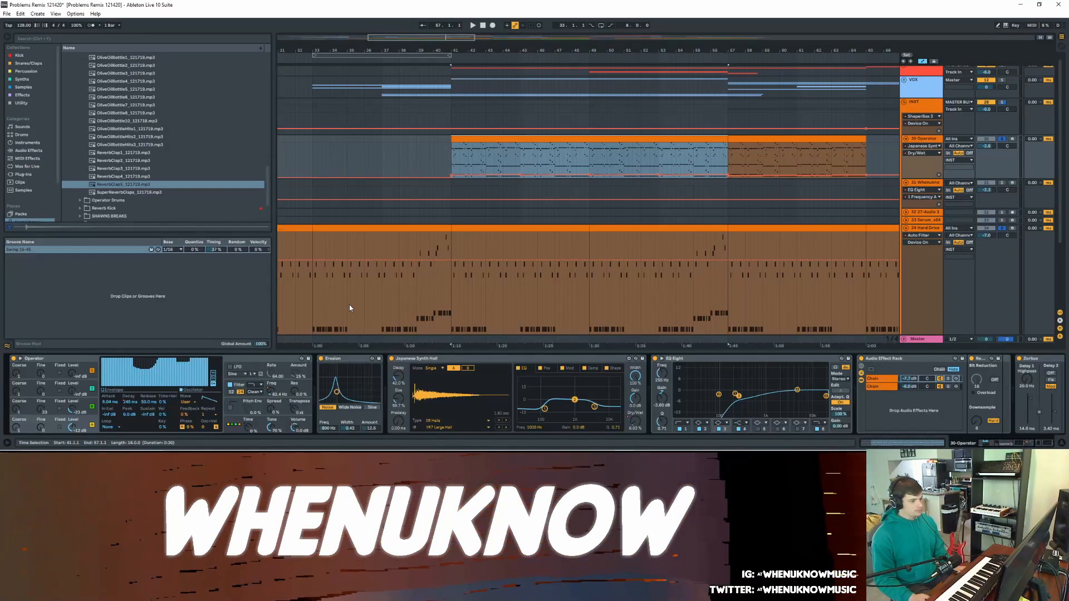
scroll(853, 430, "down", 5)
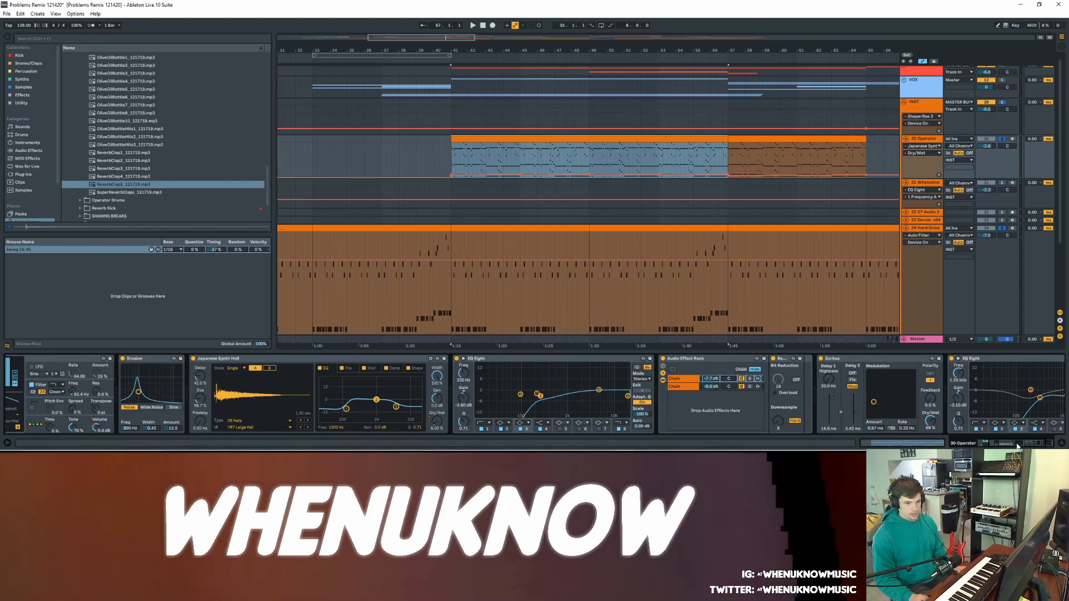
left_click_drag(1017, 446, 467, 434)
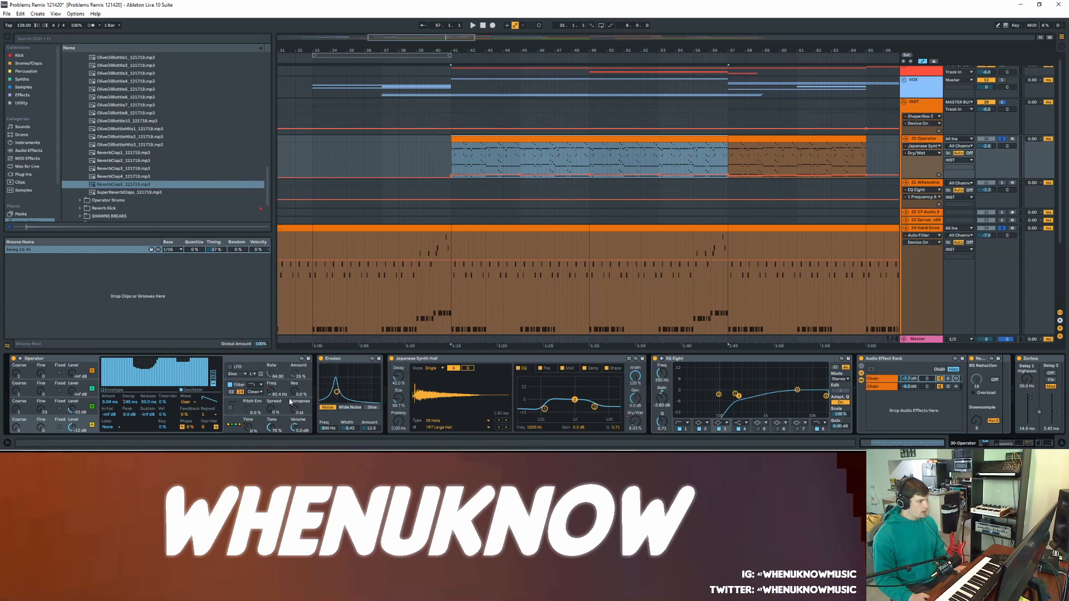
- Show the Operator Filter Freq automation and play the track in solo from bar 41
left_click(272, 393)
left_click_drag(452, 49, 452, 89)
left_click(371, 153)
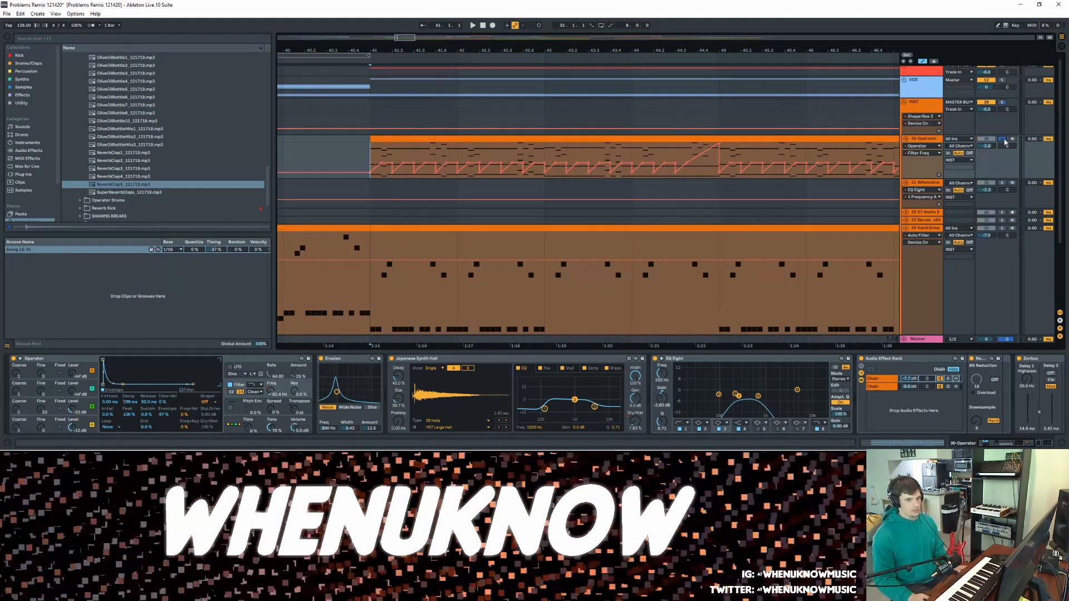
key("space")
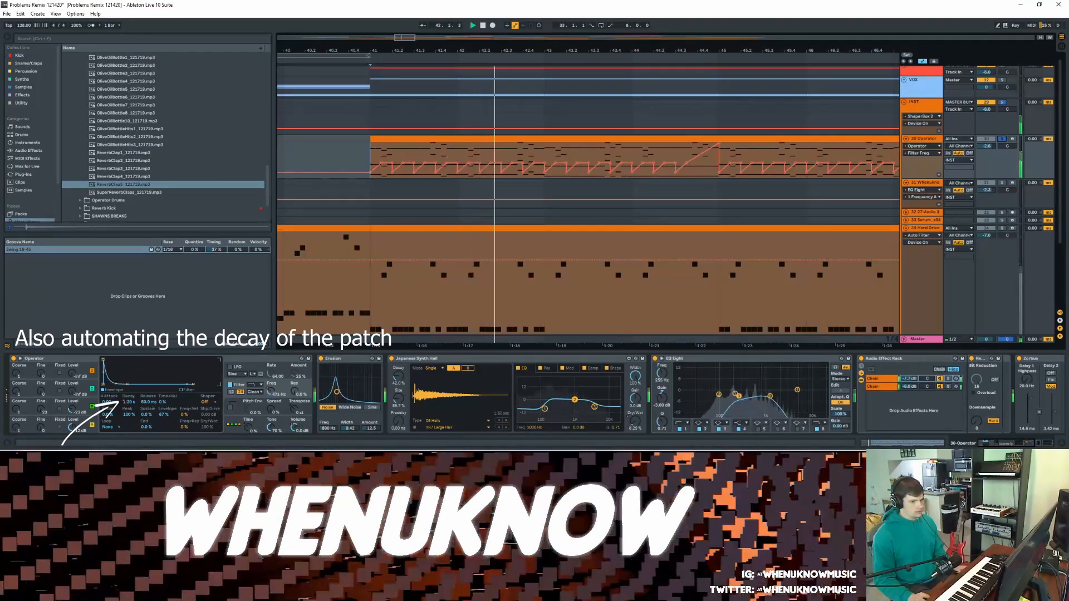
- Examine the devices in both parallel chains of the Operator track's Audio Effect Rack
scroll(714, 387, "down", 5)
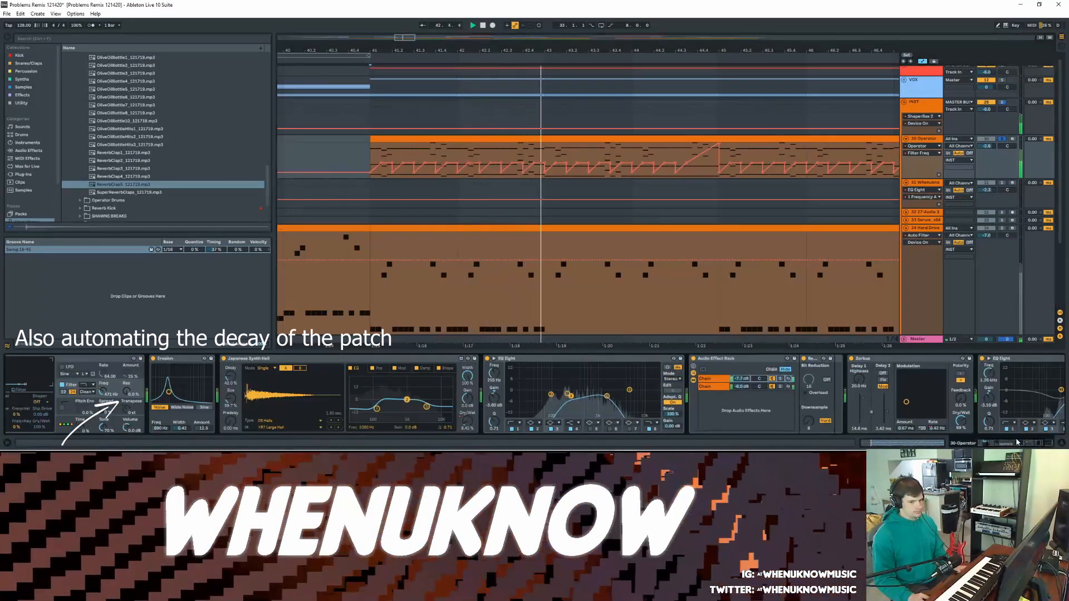
left_click(714, 379)
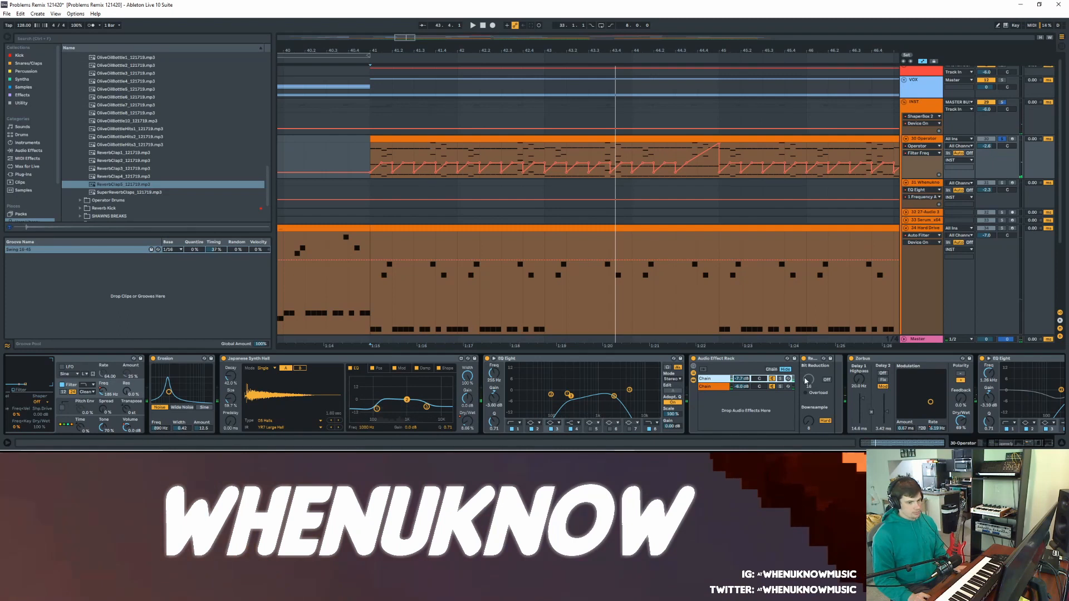
left_click(722, 385)
left_click(722, 378)
left_click(716, 386)
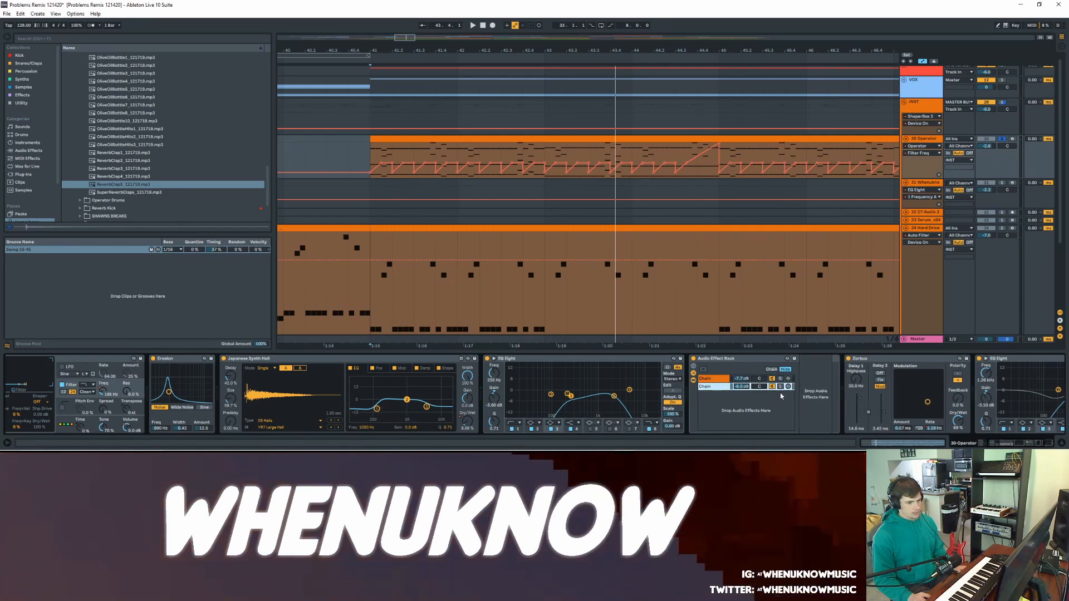
left_click_drag(1027, 445, 998, 444)
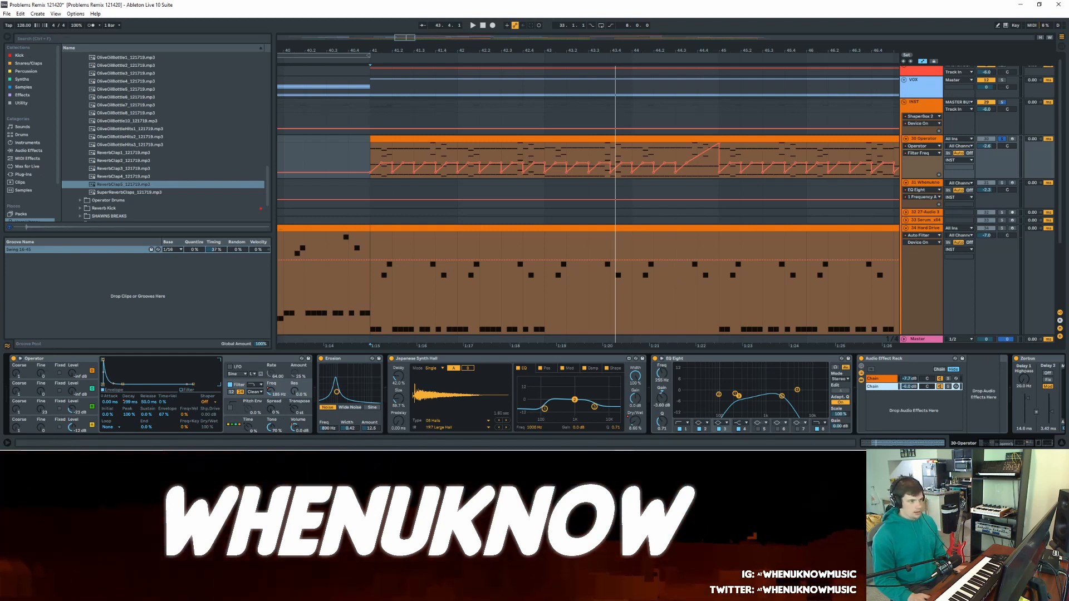
- Hide the automation lanes and unfold the 37 OAK_loop track to show its waveform
left_click_drag(438, 50, 346, 14)
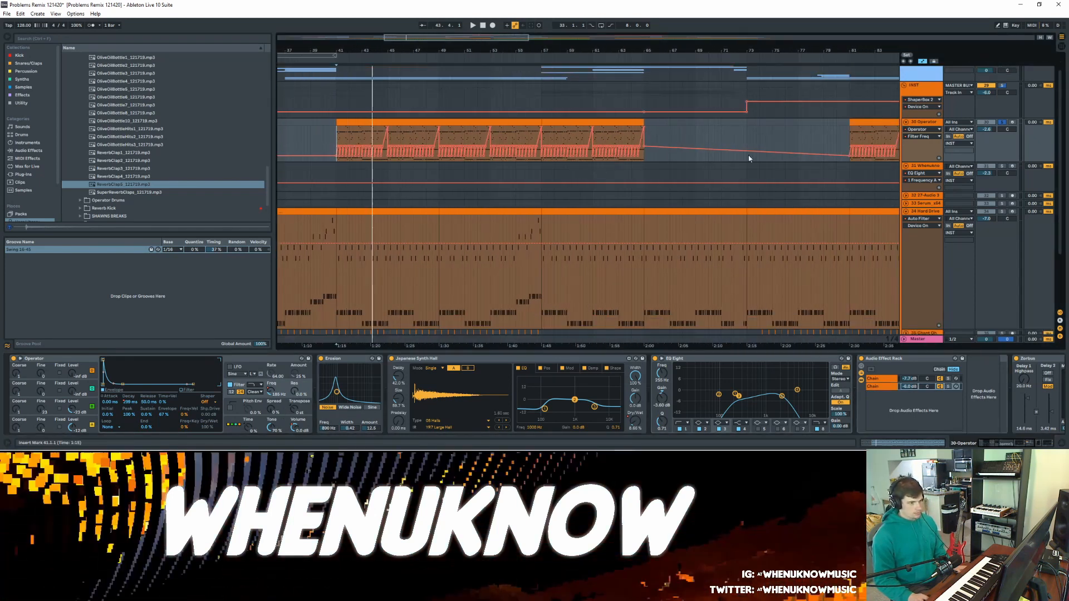
scroll(456, 107, "down", 1)
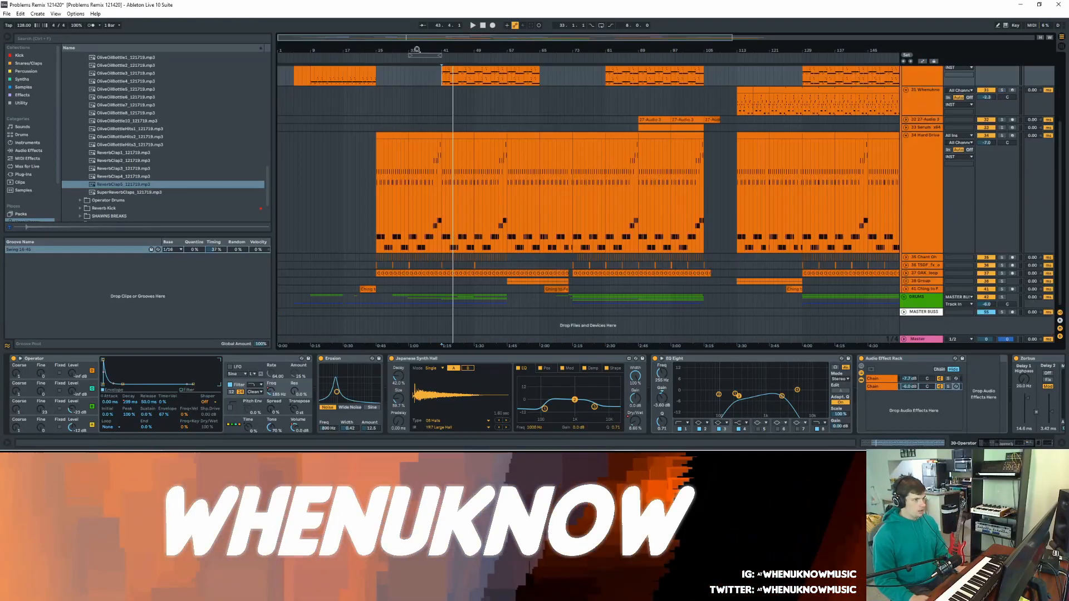
key("plus")
key("plus")
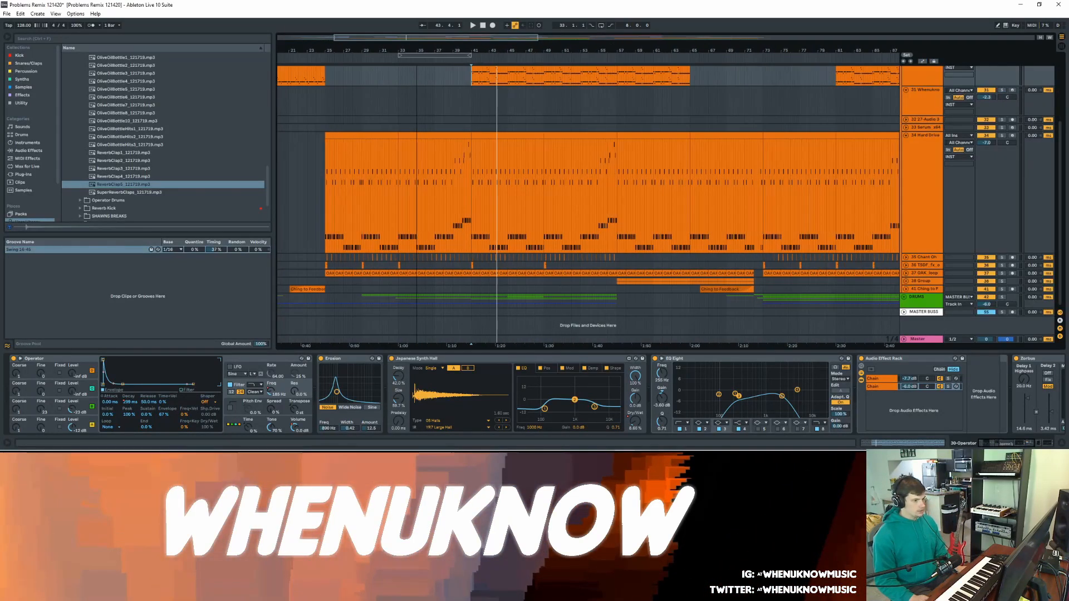
left_click(906, 273)
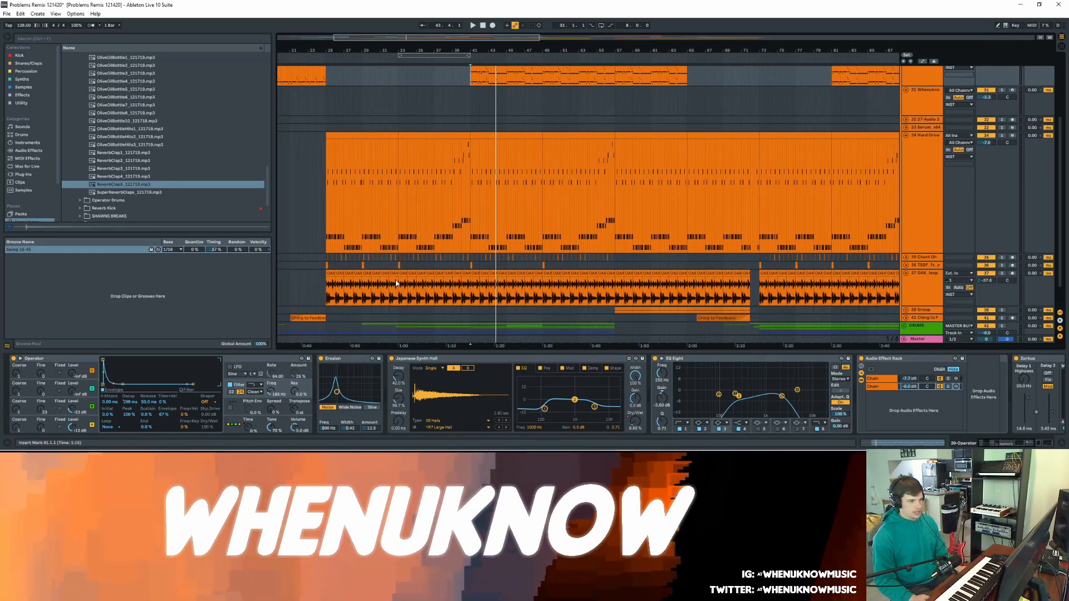
- Play the 37 OAK_loop track in solo from bar 25
left_click(332, 273)
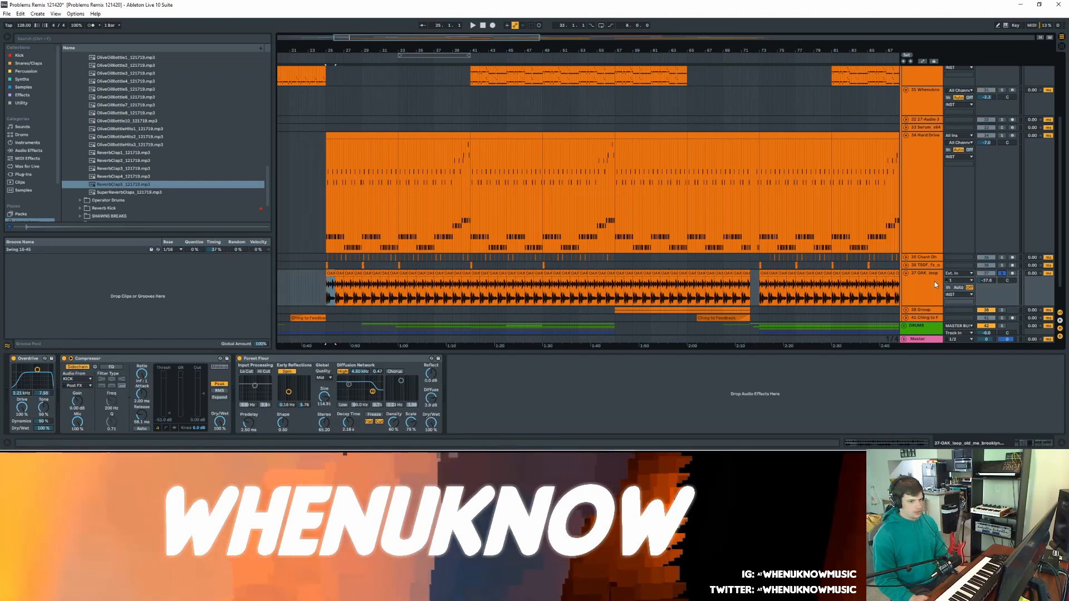
key("space")
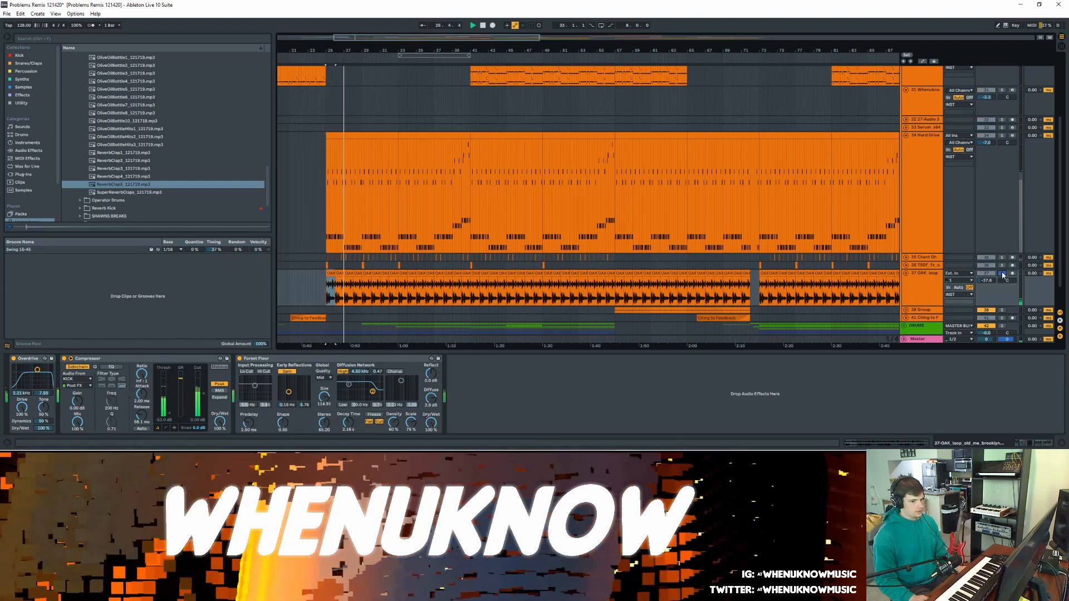
key("space")
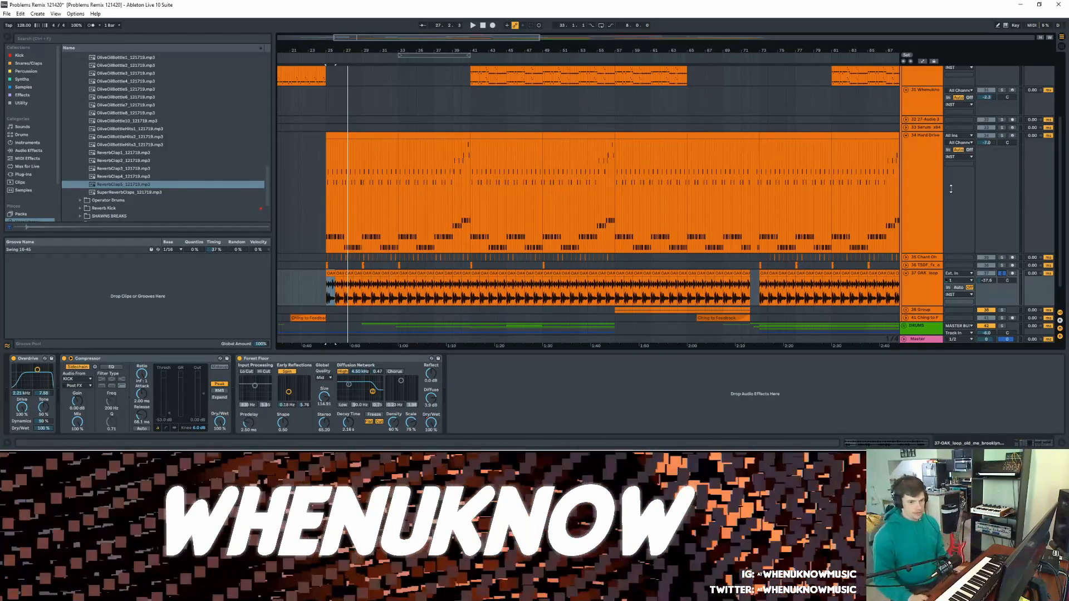
- Solo the 36 TSDF_fx one-shot track, unfold it and select its first clip at bar 25
left_click_drag(327, 50, 328, 83)
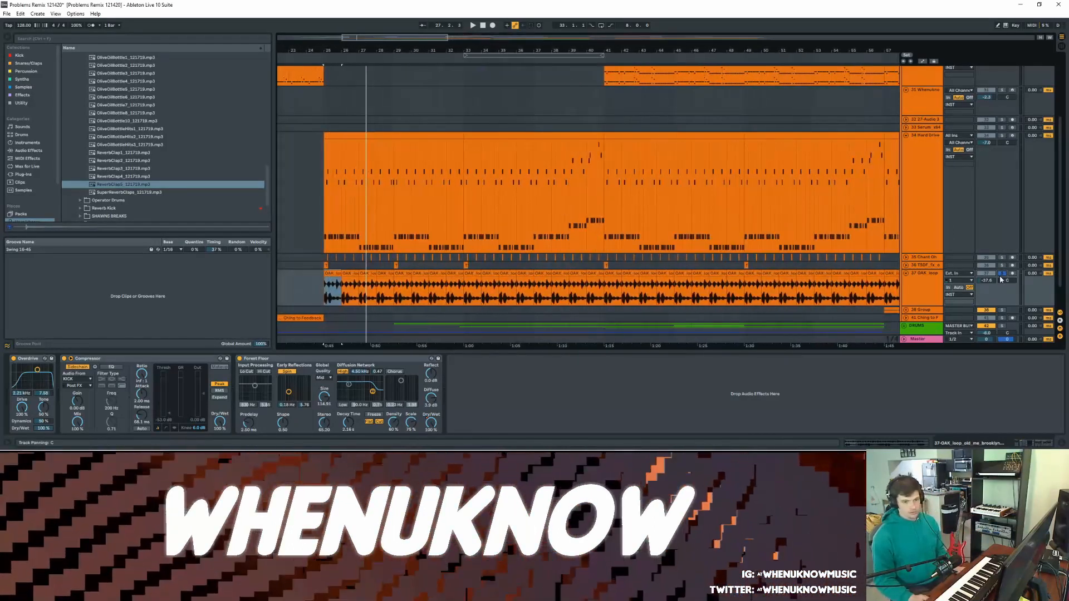
left_click(328, 266)
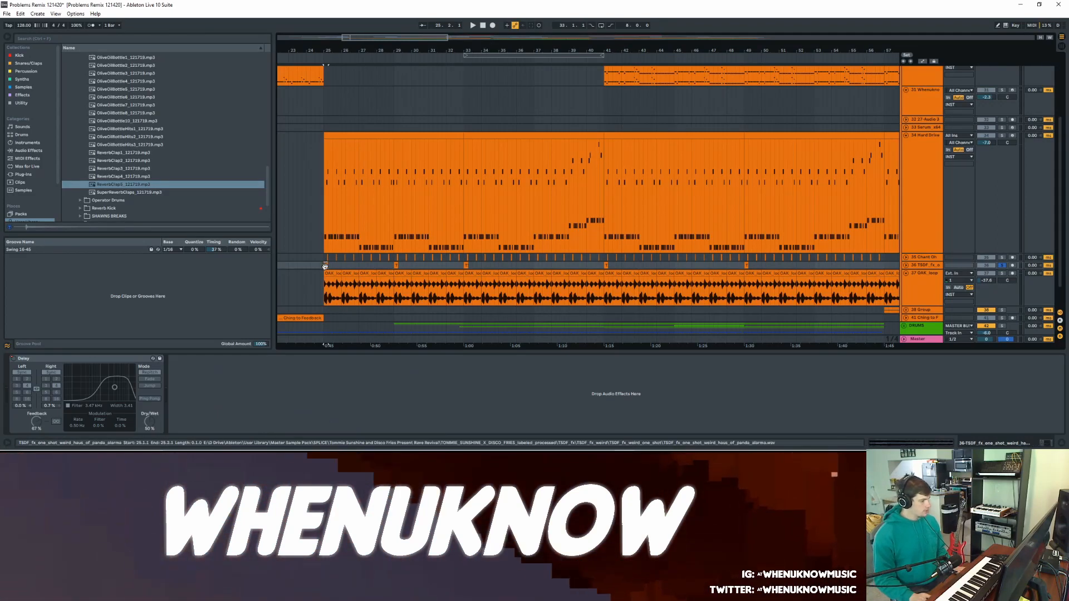
left_click(906, 266)
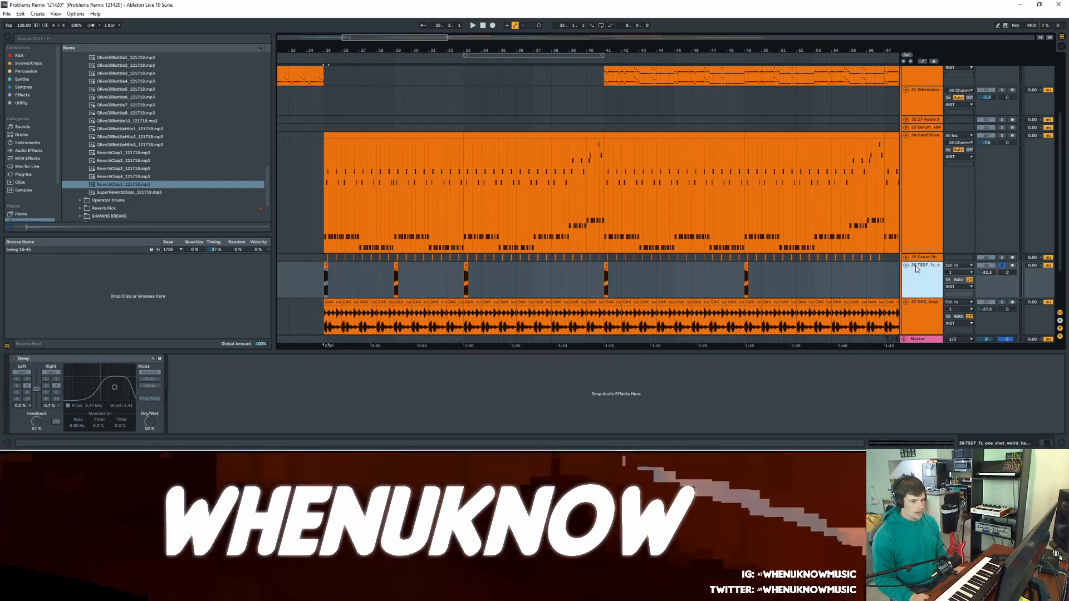
left_click(325, 283)
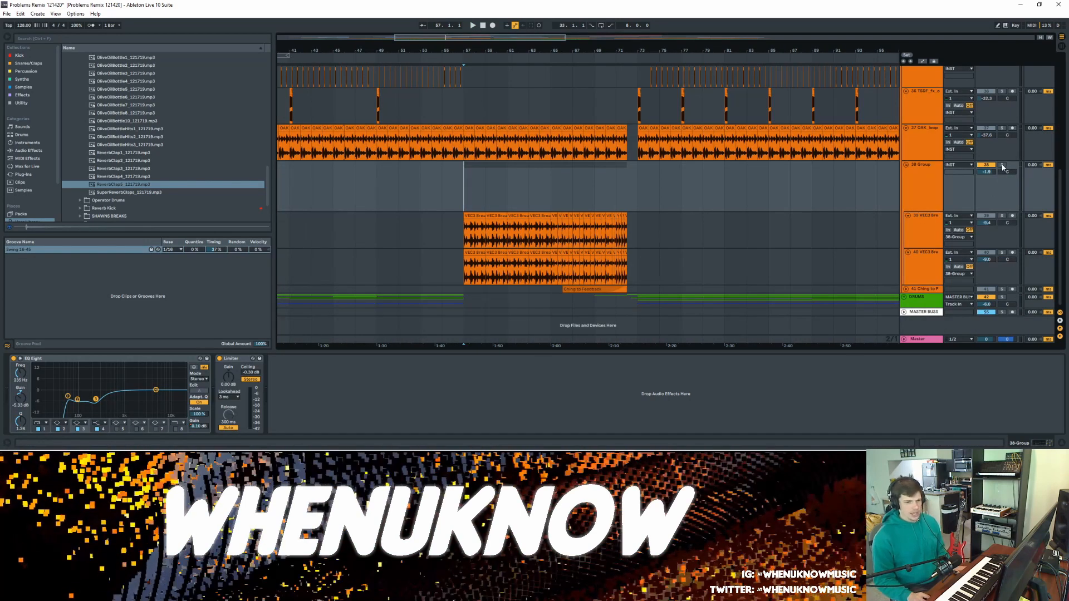
- Play the 38 Group of breakbeat loops in solo from bar 57
left_click(912, 172)
left_click(456, 207)
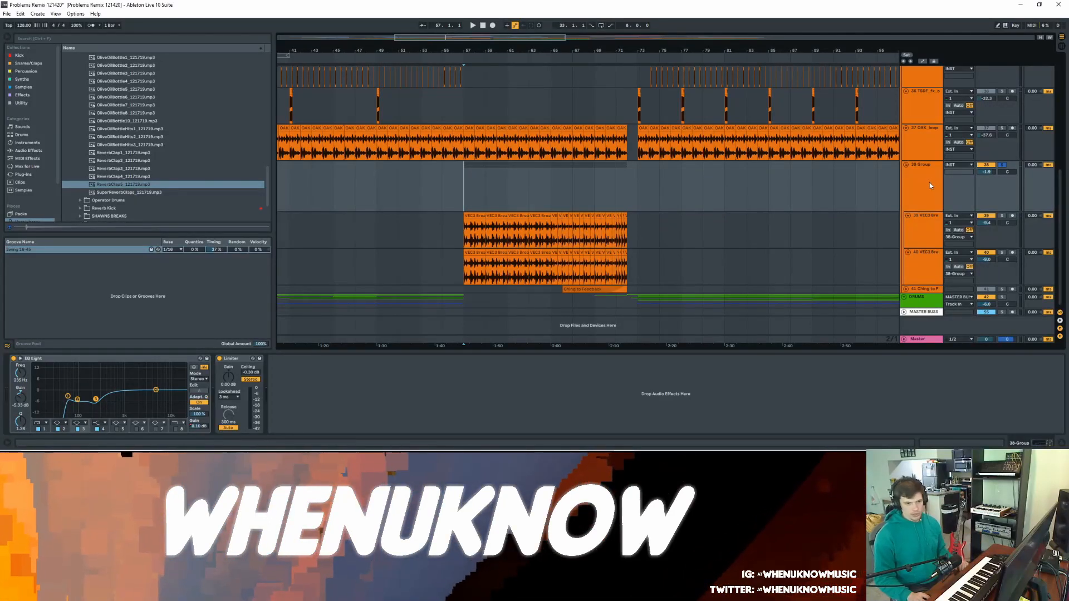
key("space")
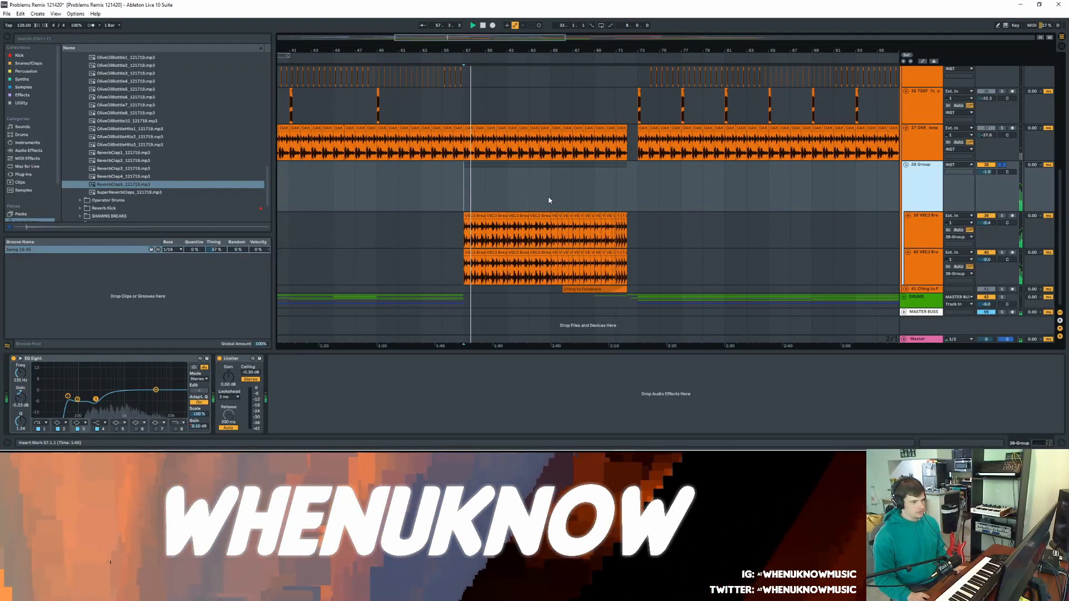
- Examine the EQ Eight devices on the two VEC3 Breakbeat tracks while the group plays in solo
left_click(934, 242)
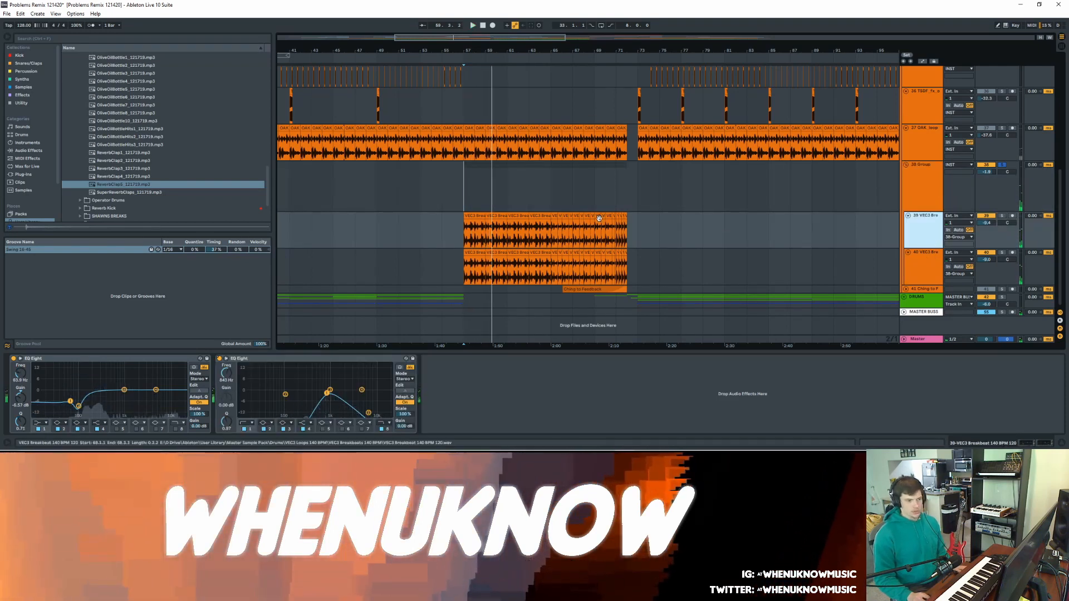
left_click(923, 271)
left_click(917, 241)
key("space")
- Select the breakbeat clips on both VEC3 tracks from bar 57 to 65 and fold the 38 Group
left_click(461, 234)
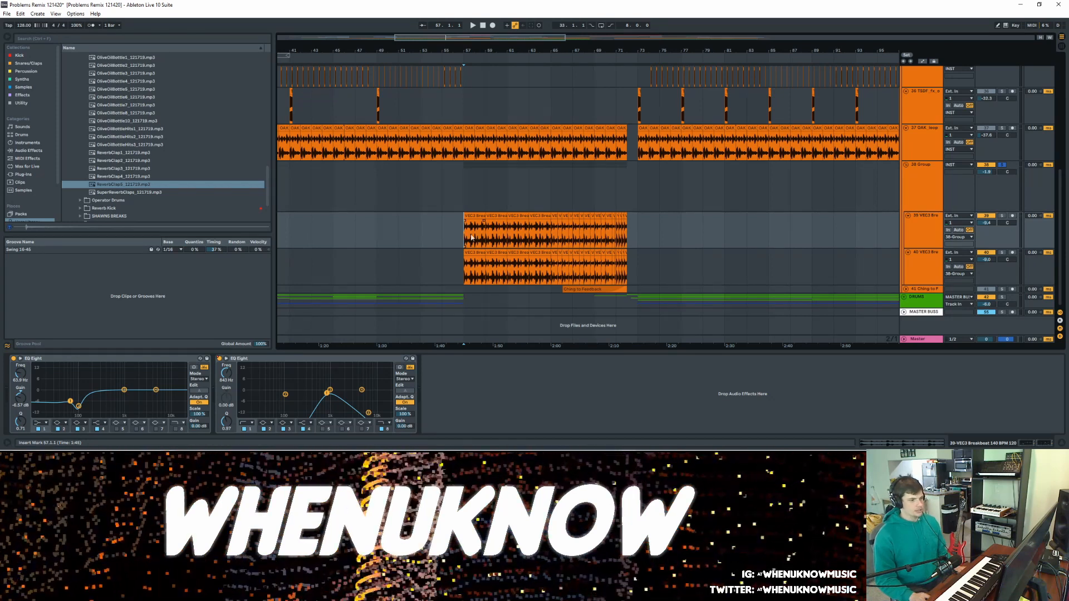
left_click_drag(463, 234, 551, 267)
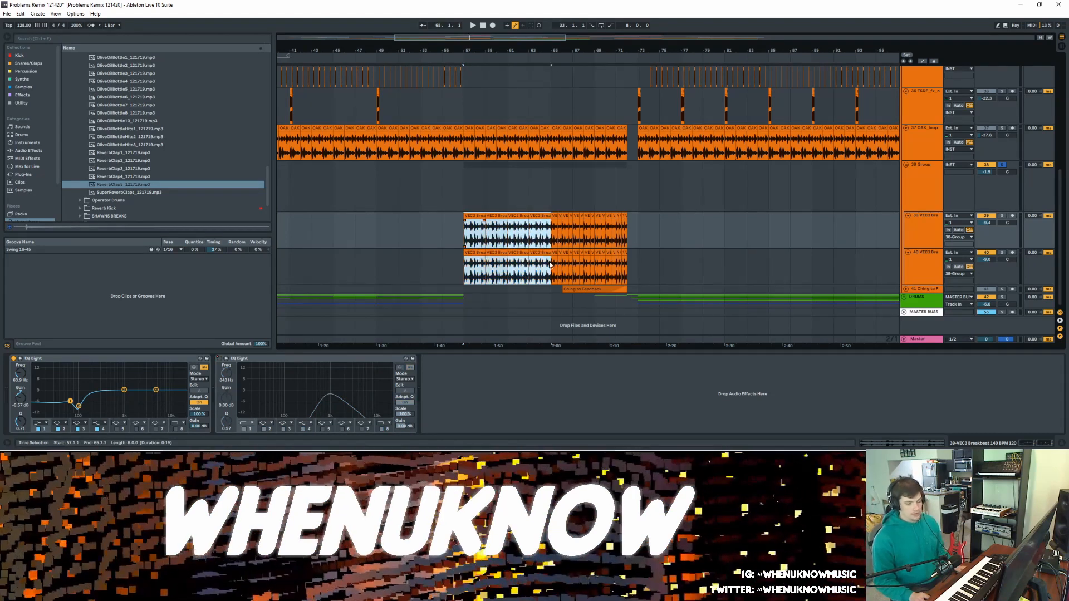
left_click(906, 164)
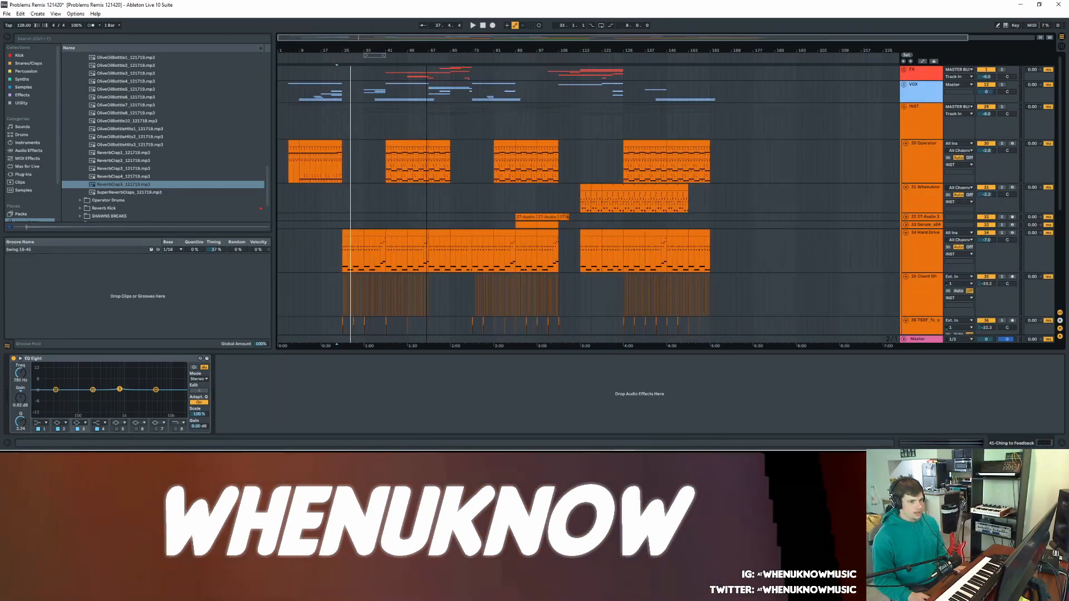
- Unfold the 27-Audio 3 and Serum_x64 tracks to show their clips around bar 89
left_click_drag(417, 49, 418, 35)
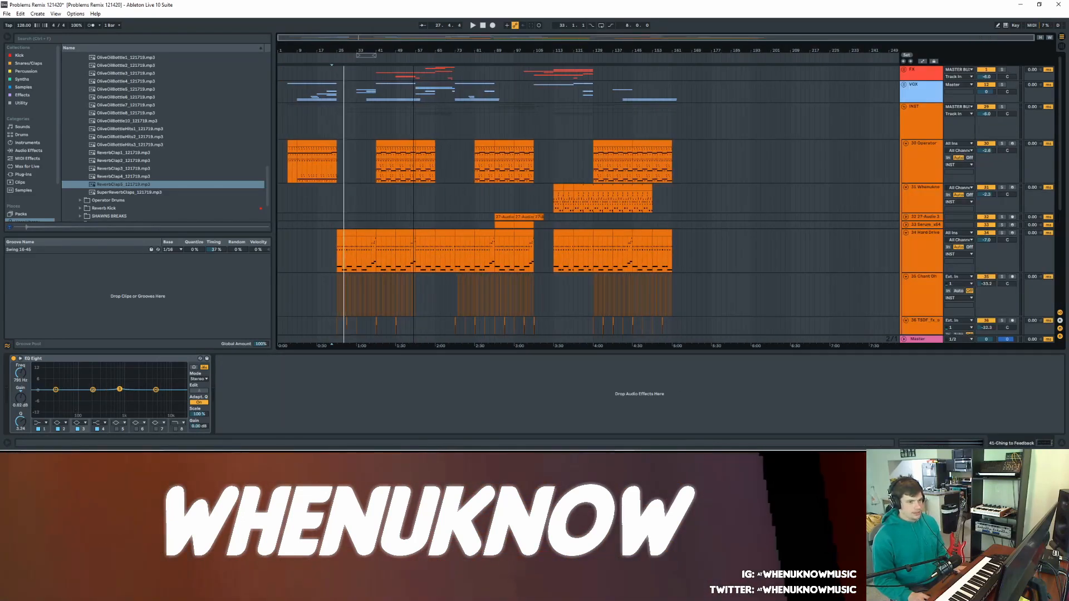
left_click_drag(505, 49, 488, 103)
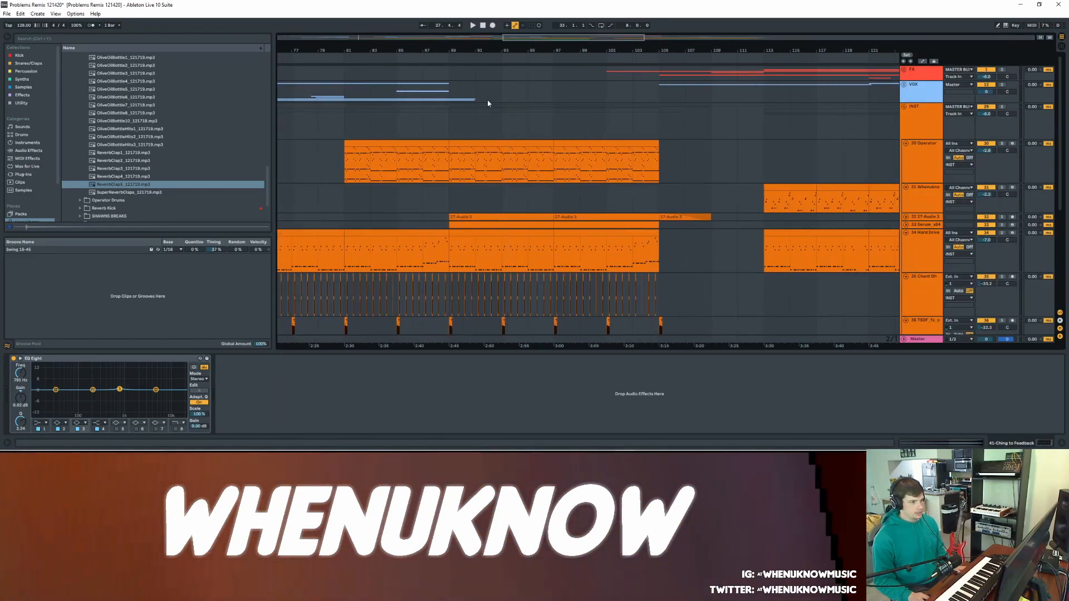
left_click(906, 217)
left_click(905, 253)
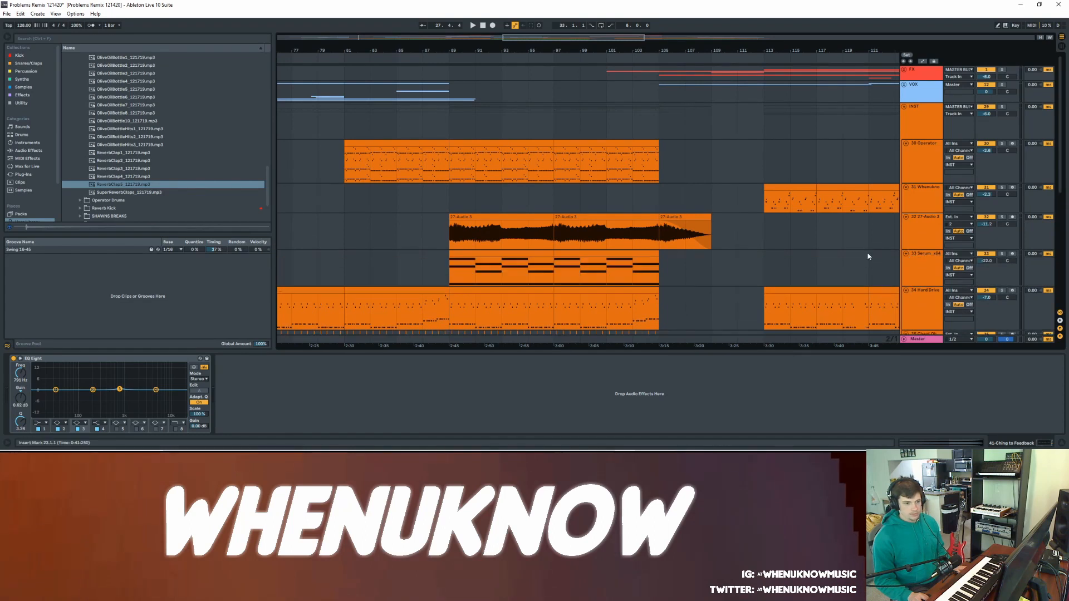
- Play the 27-Audio 3 track in solo from bar 89 and from bar 97
scroll(512, 188, "down", 3)
left_click(473, 167)
scroll(487, 183, "up", 2)
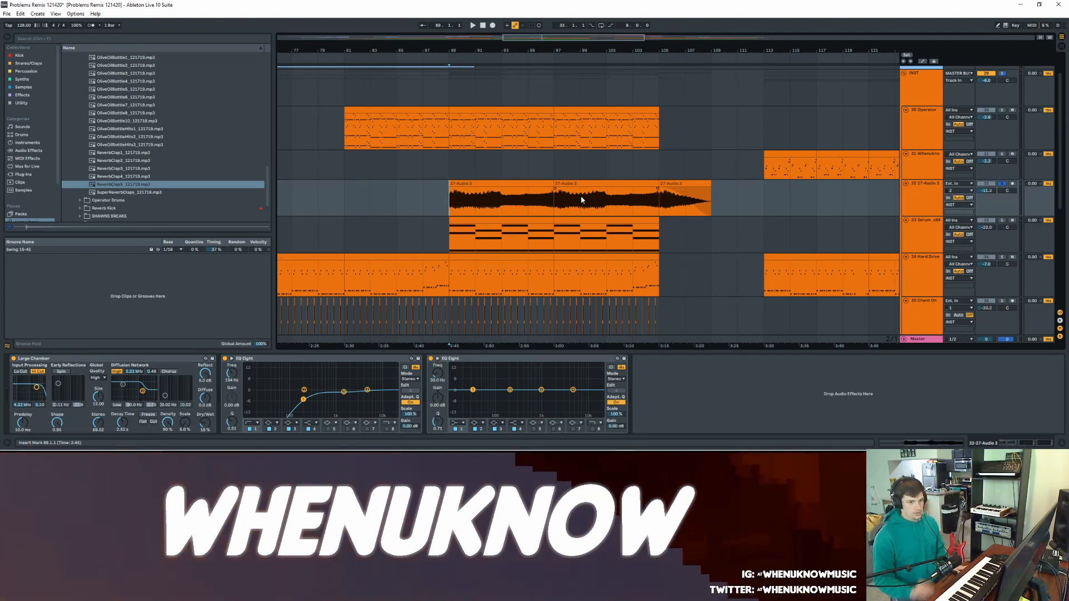
key("space")
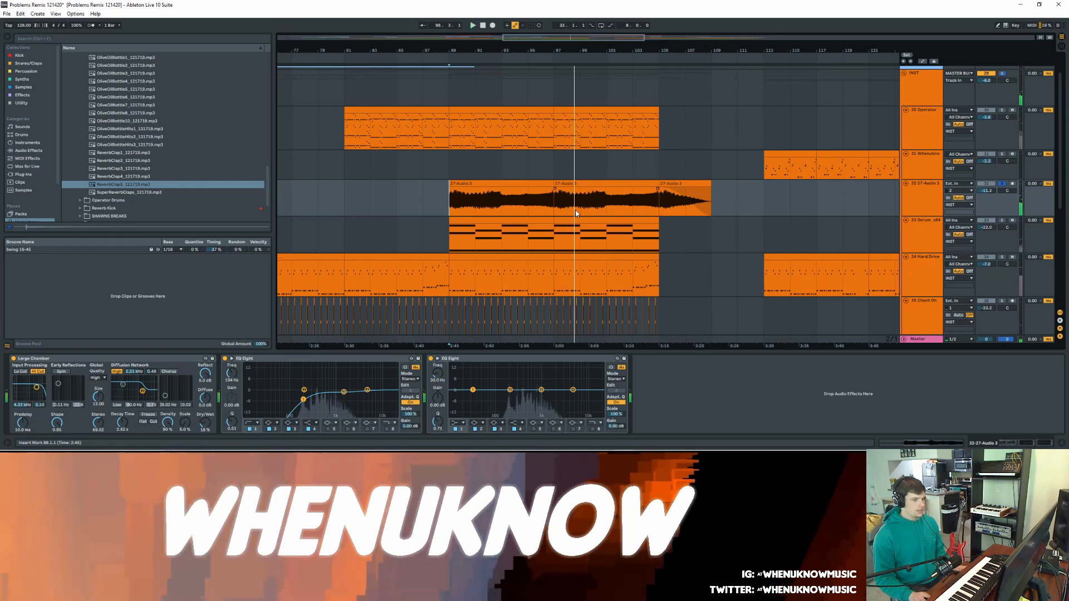
left_click(553, 205)
key("space")
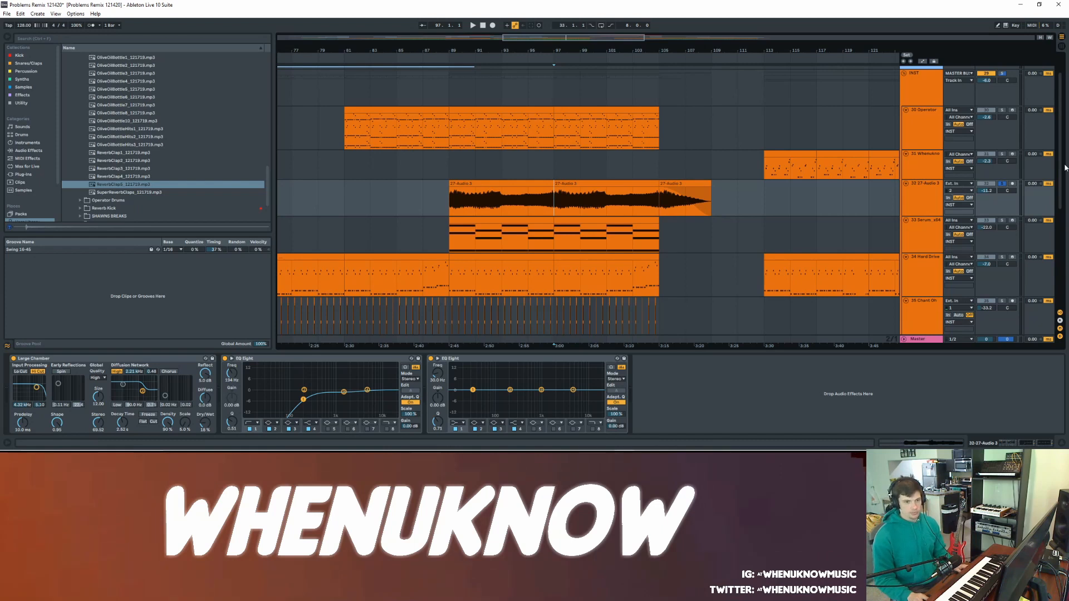
- Play the Serum_x64 track in solo from bar 97 with its device chain shown
left_click(1013, 224)
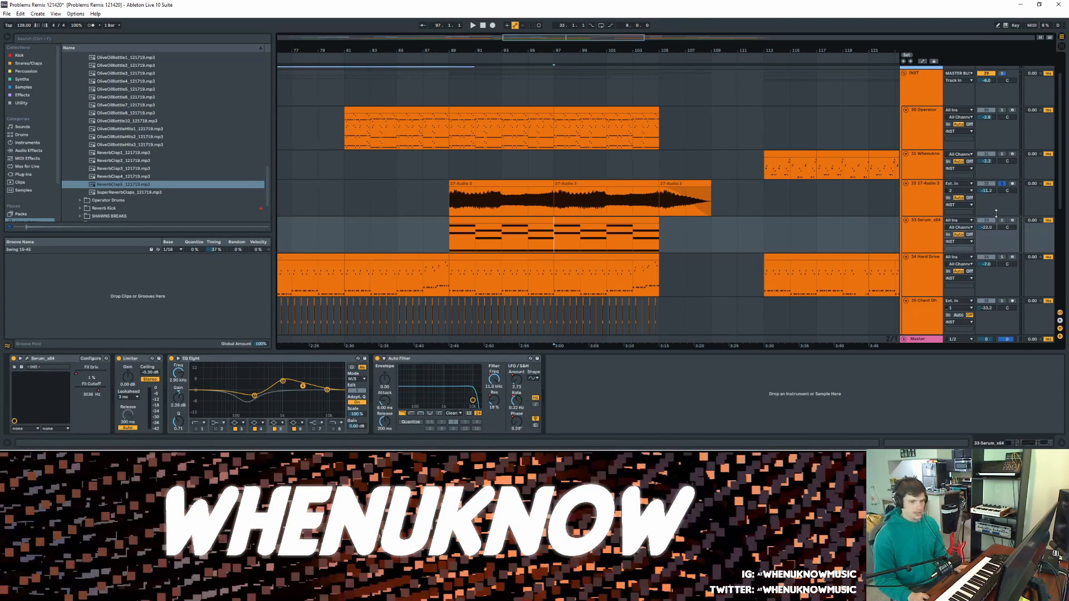
left_click(1002, 221)
key("space")
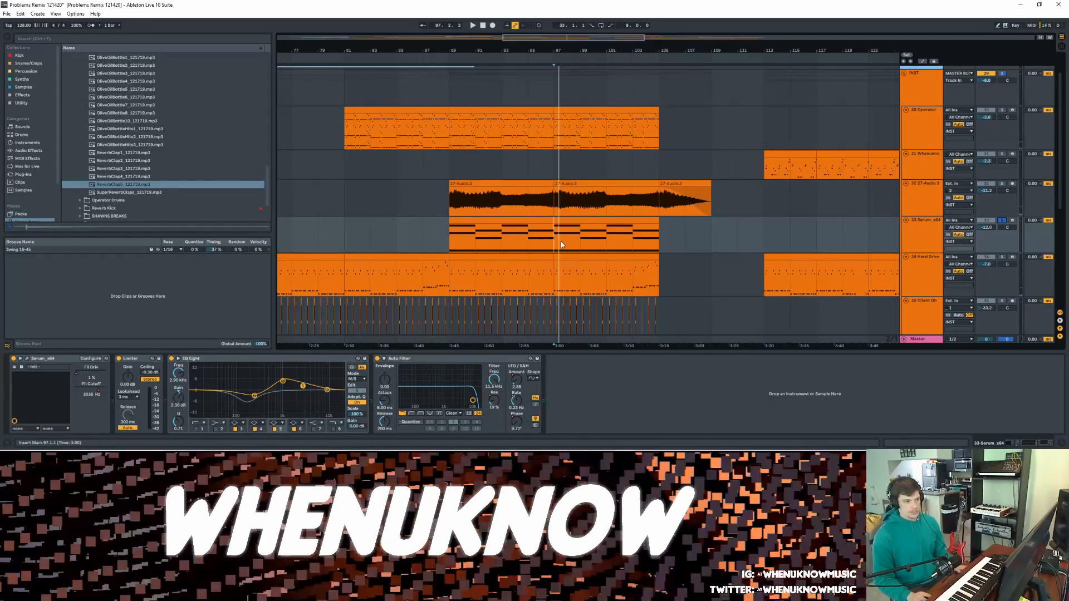
key("space")
left_click(938, 220)
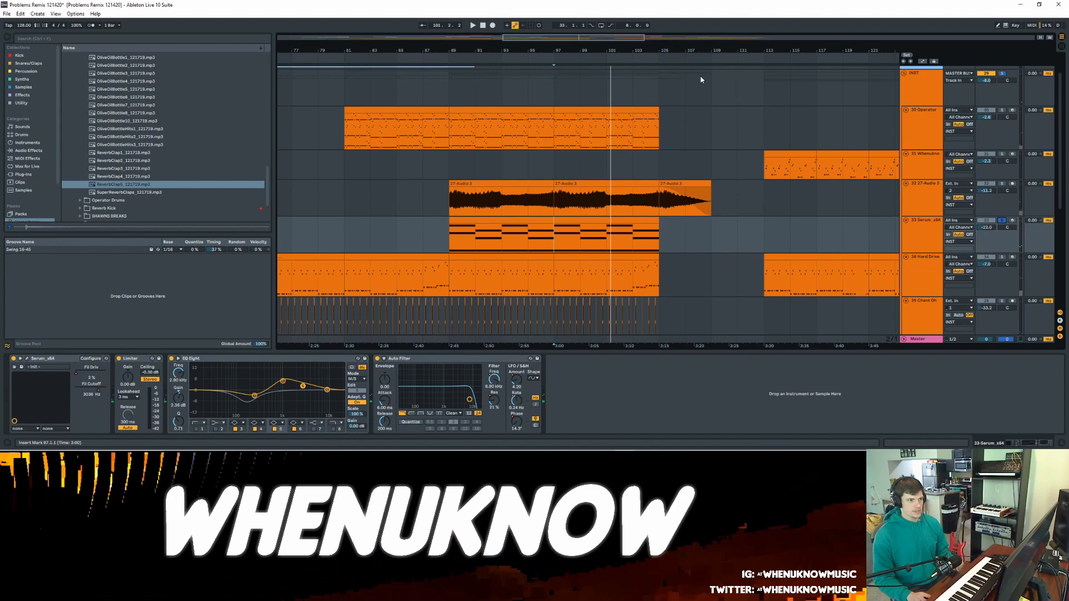
- Solo the Whenuknow Acid 303 track and place the playback start at bar 129 on its clips
left_click_drag(675, 51, 598, 50)
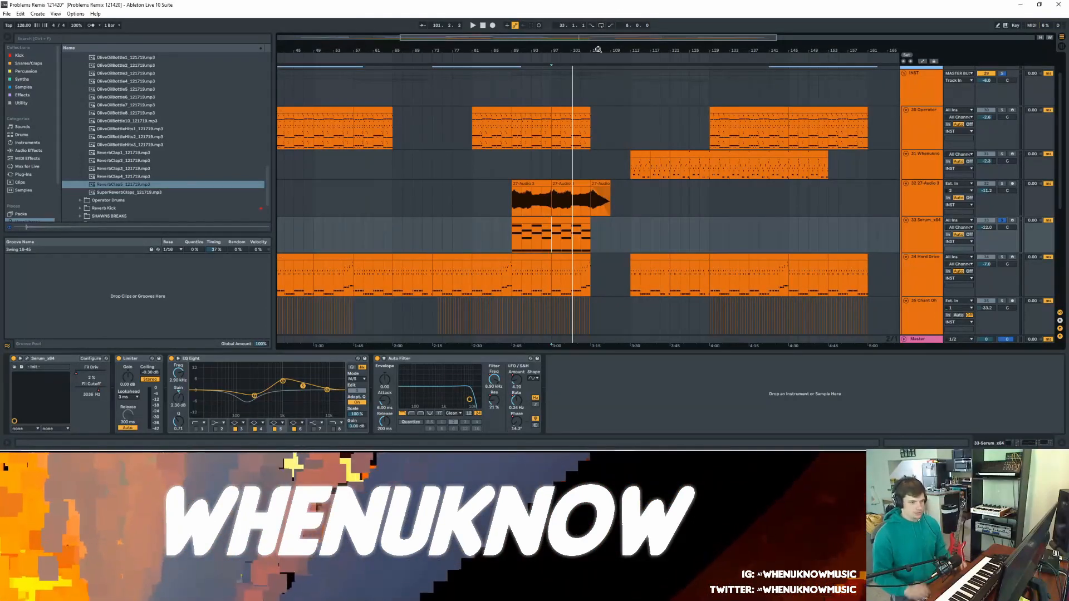
left_click(631, 167)
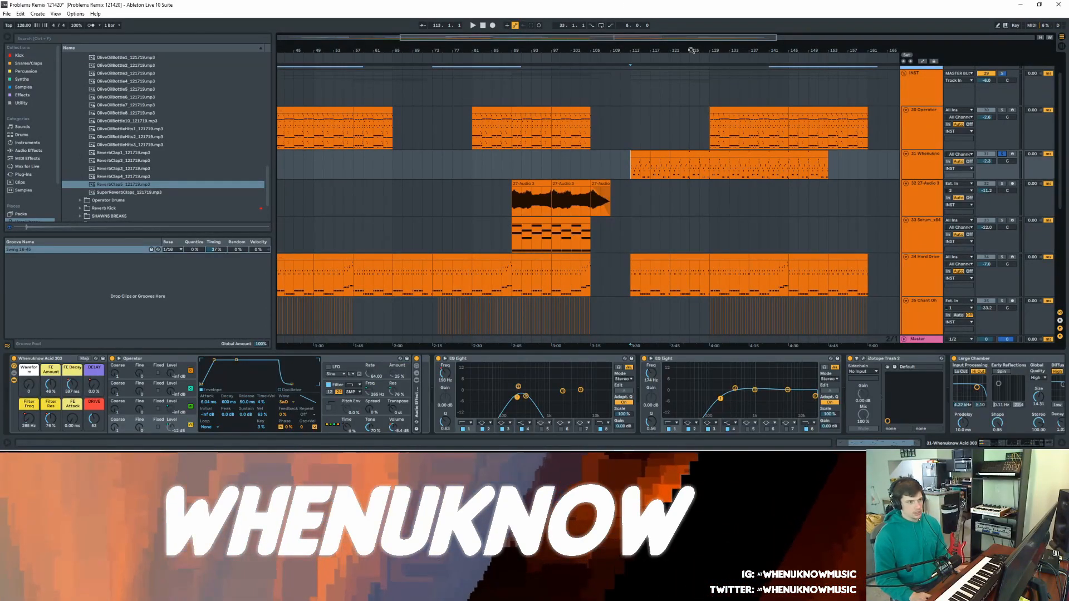
left_click_drag(691, 50, 540, 91)
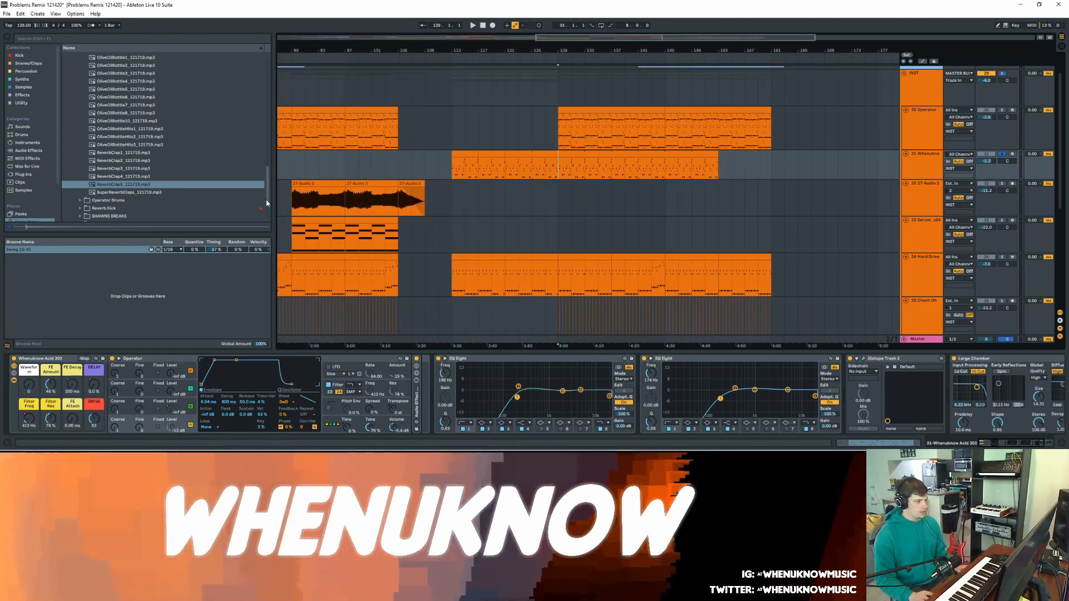
- Examine the Whenuknow Acid 303 rack and the settings of the iZotope Trash 2 plug-in in its chain
left_click(60, 359)
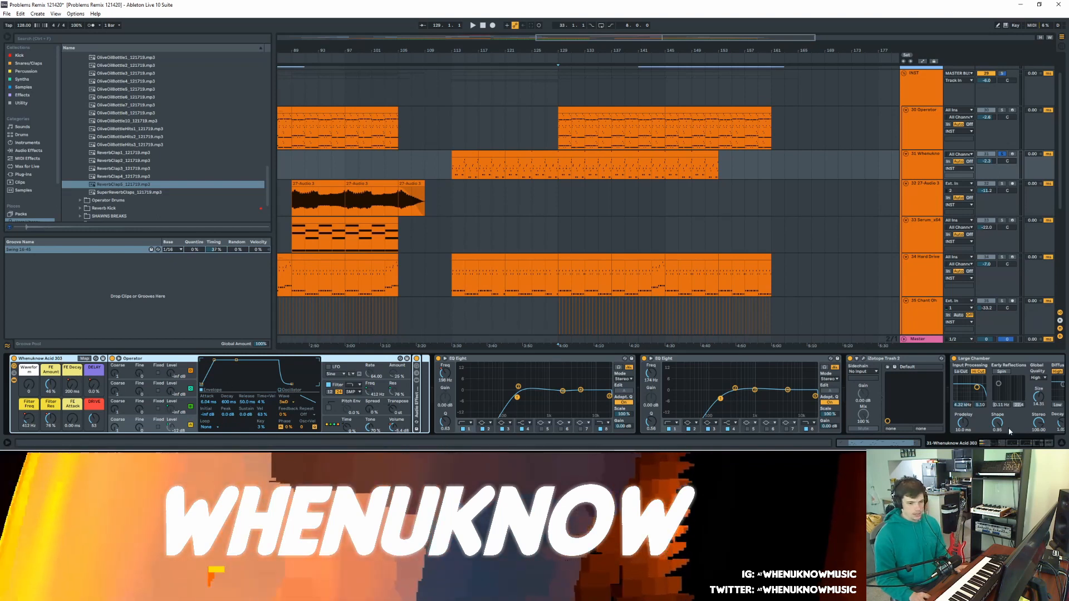
left_click_drag(1002, 445, 957, 442)
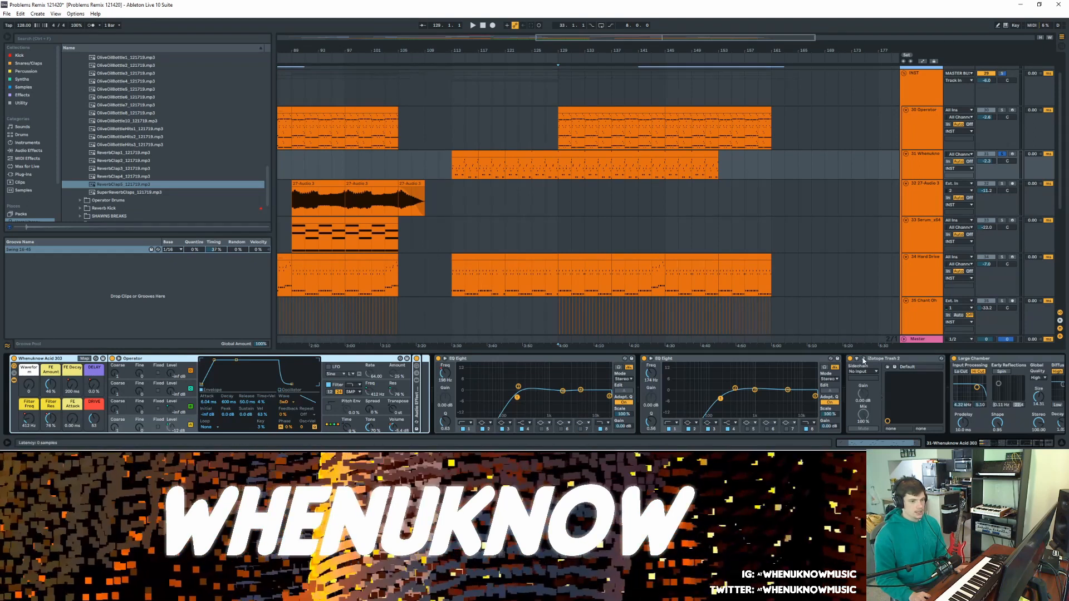
left_click(863, 359)
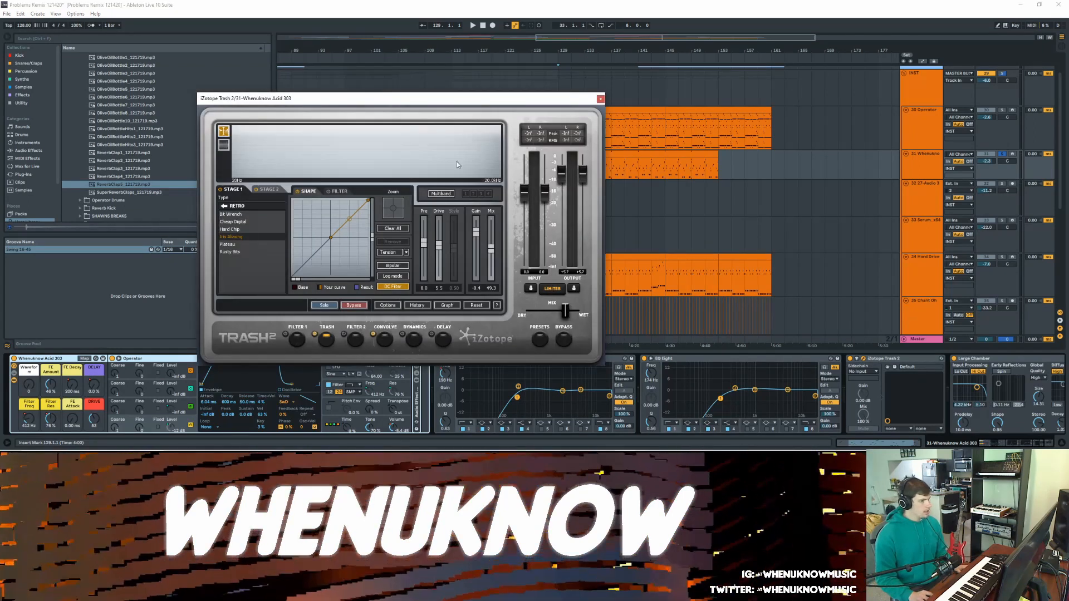
left_click(600, 99)
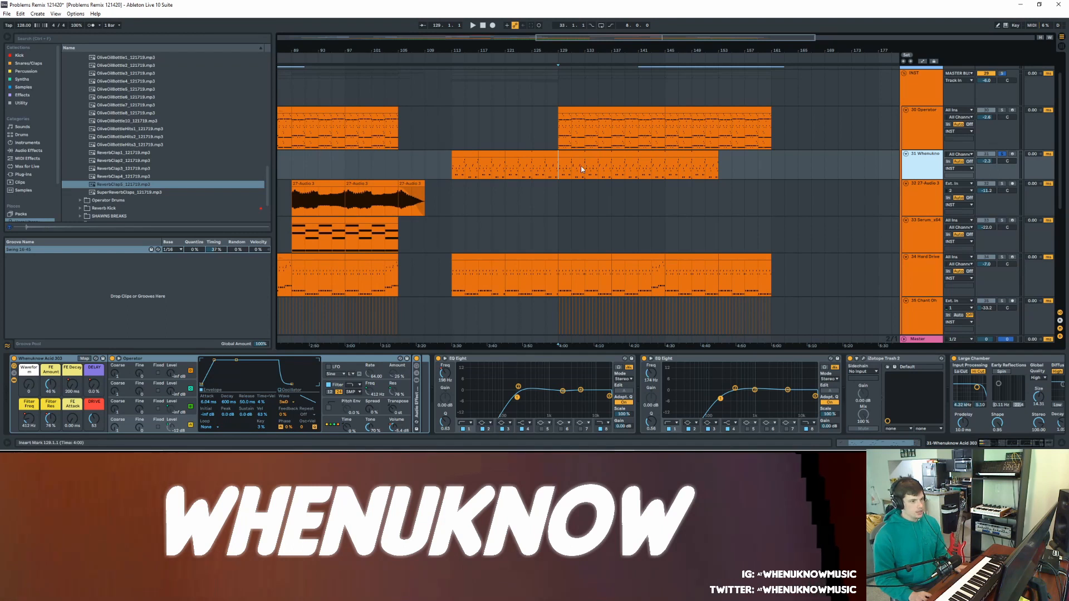
- Play the Acid 303 track in solo from bar 129 and show the MIDI notes of its clips
key("space")
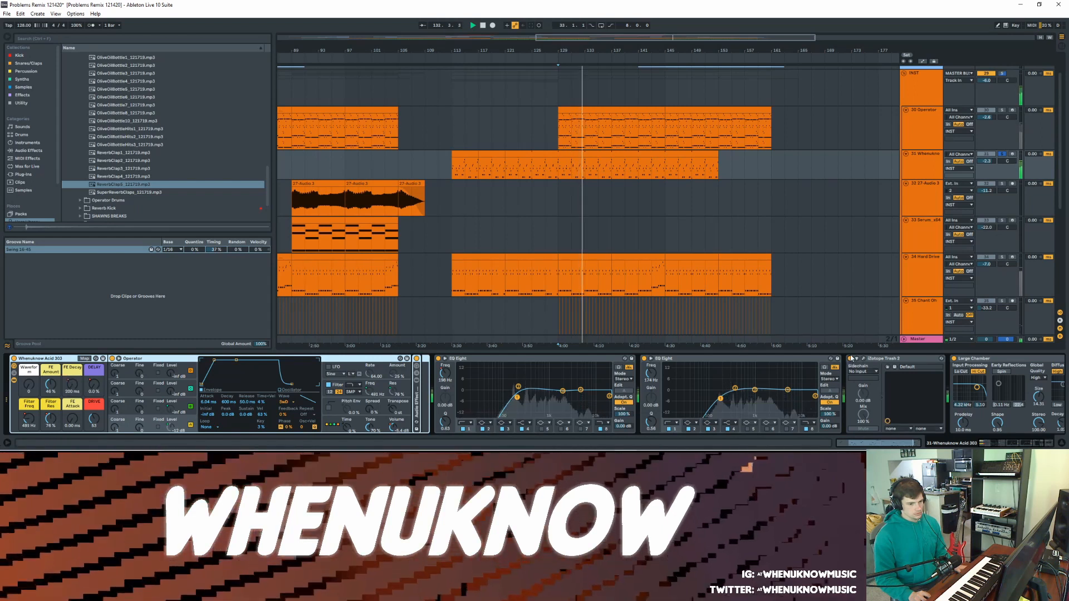
key("space")
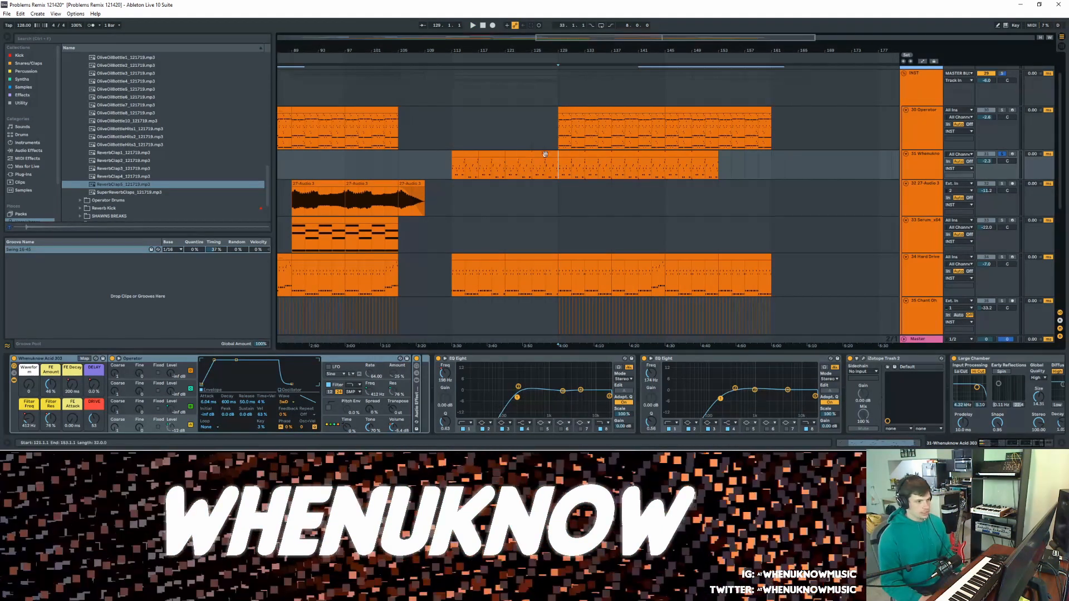
double_click(553, 153)
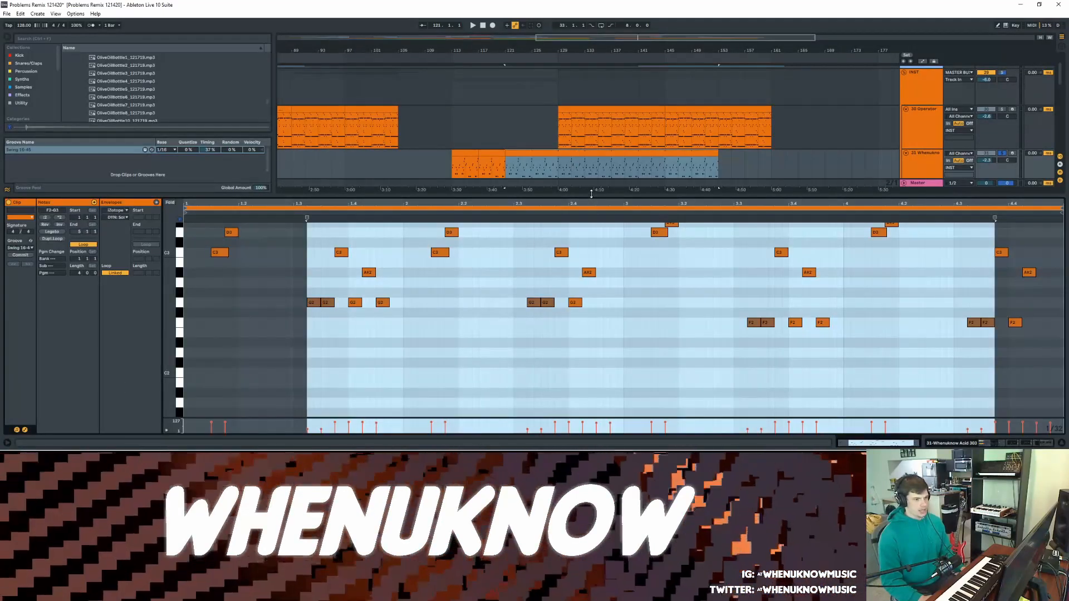
double_click(562, 153)
- Solo the Operator and Hard Drive tracks together with the Acid 303 track and play them from bar 129
left_click(561, 137)
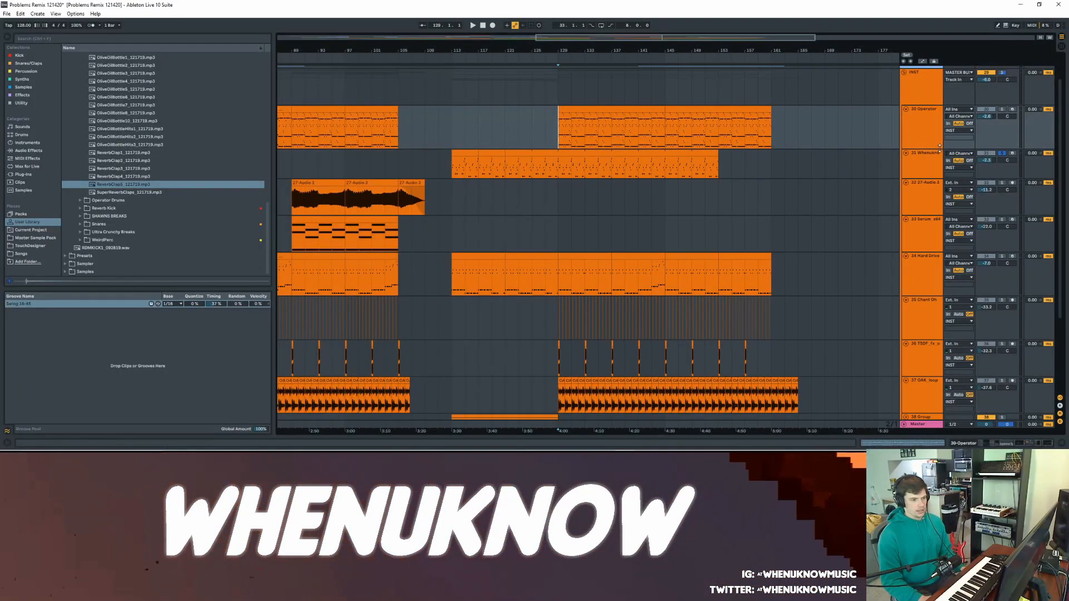
left_click(1002, 109, "ctrl")
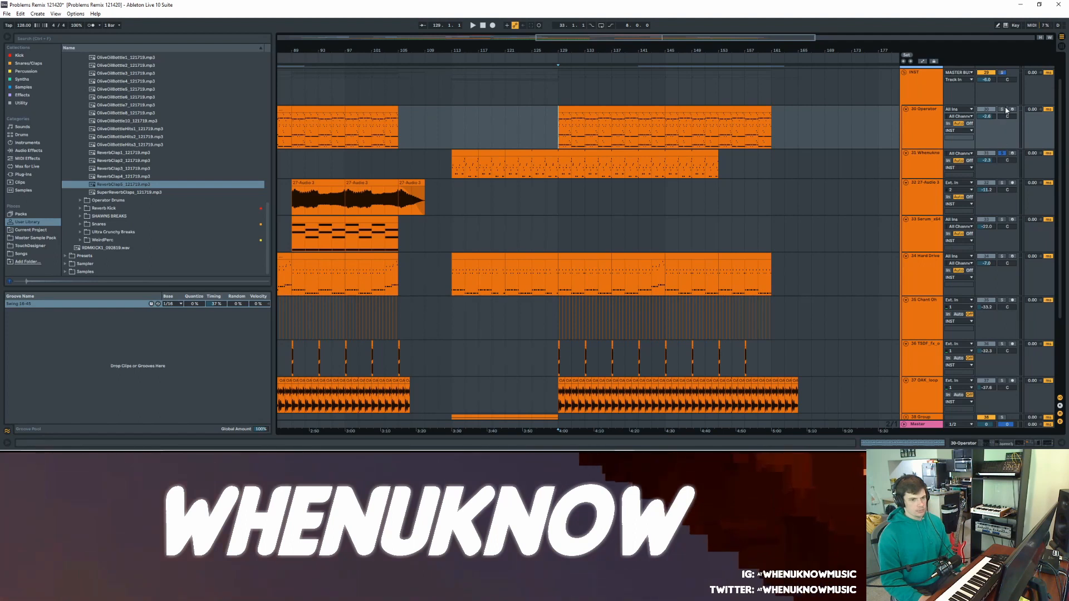
left_click(1002, 256, "ctrl")
left_click(554, 177)
key("space")
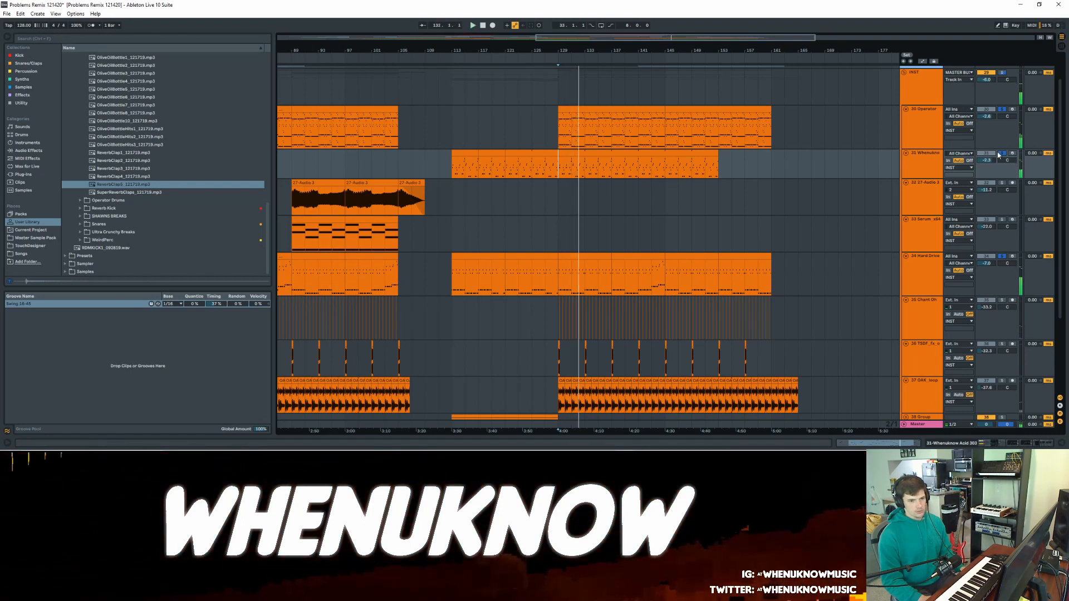
- Fold the INST group and unfold the DRUMS group and its KICK GROUP to show the drum tracks
scroll(1001, 111, "down", 1)
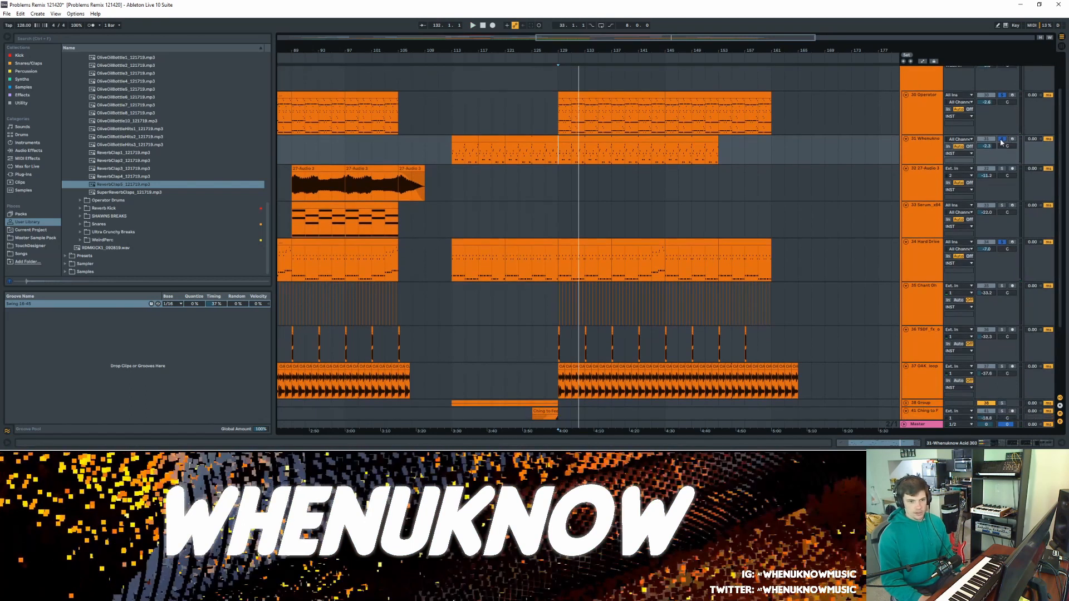
scroll(1063, 260, "down", 6)
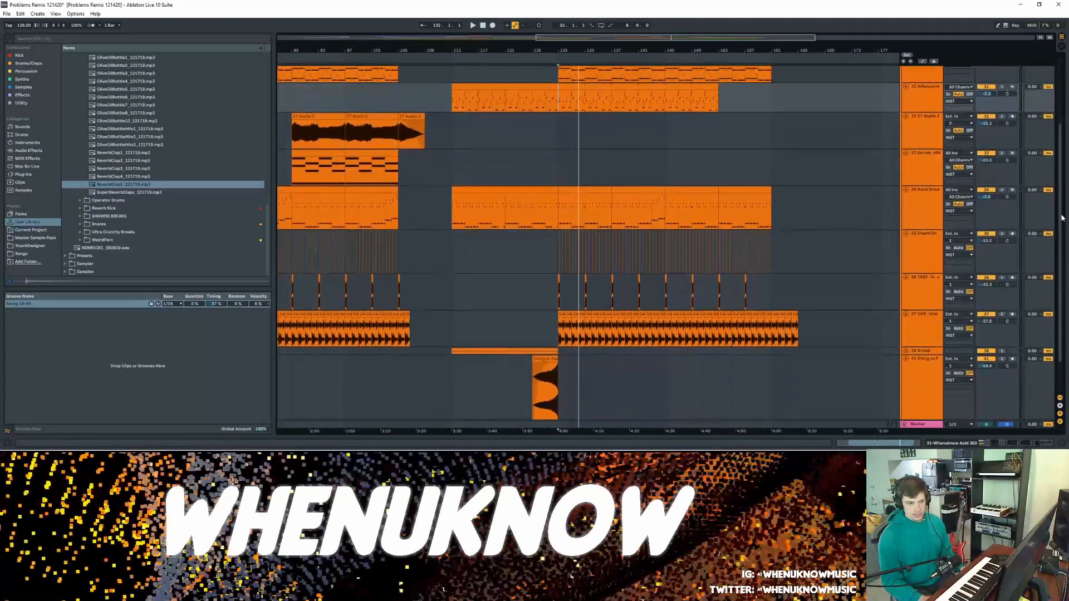
left_click_drag(505, 50, 574, 22)
scroll(1012, 117, "up", 5)
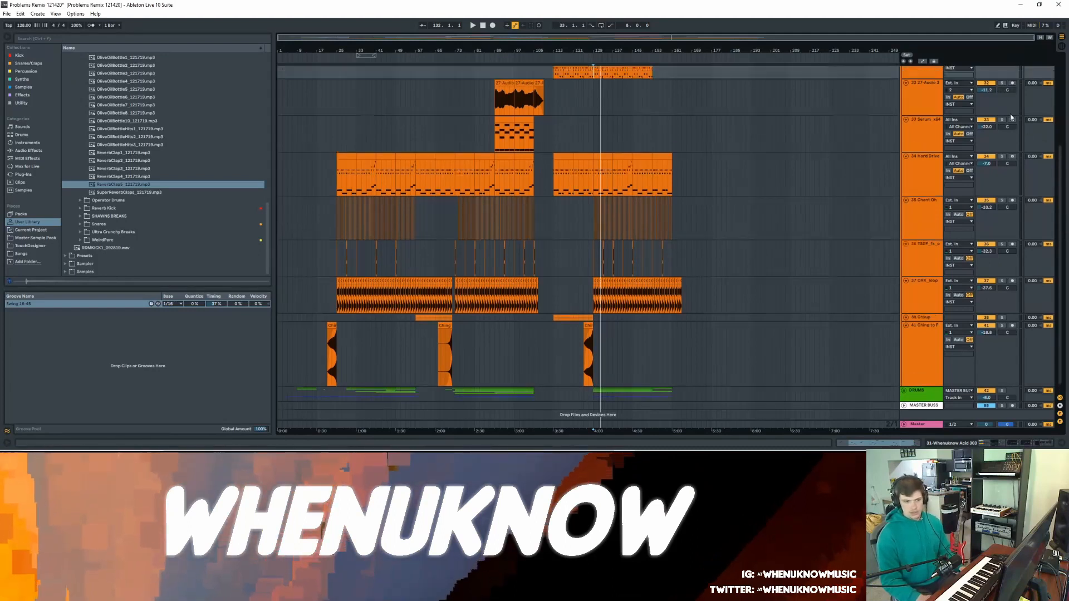
left_click(904, 93)
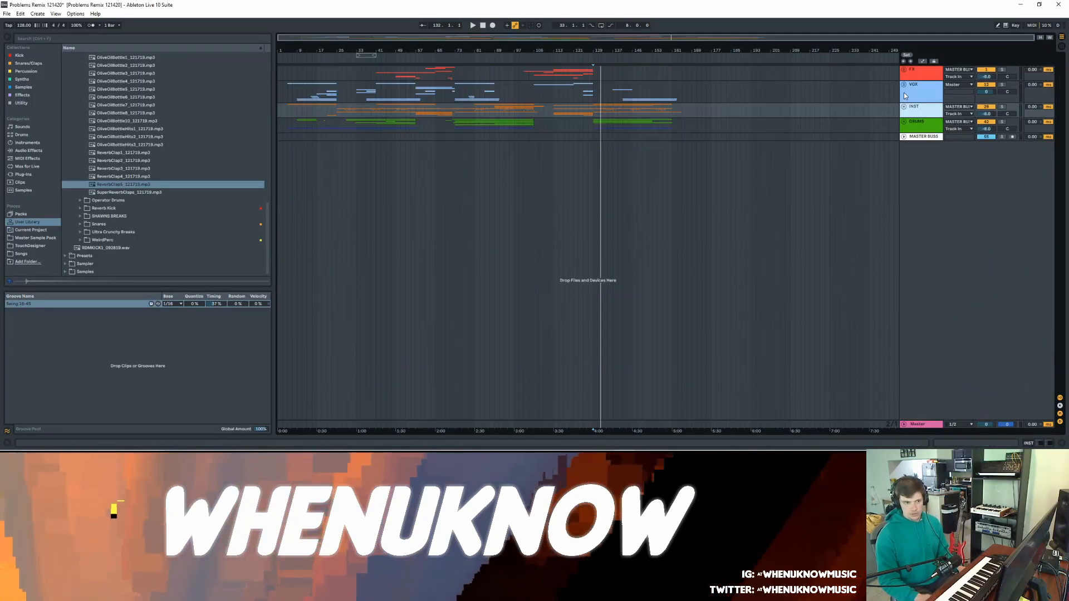
left_click(903, 122)
left_click_drag(621, 50, 846, 103)
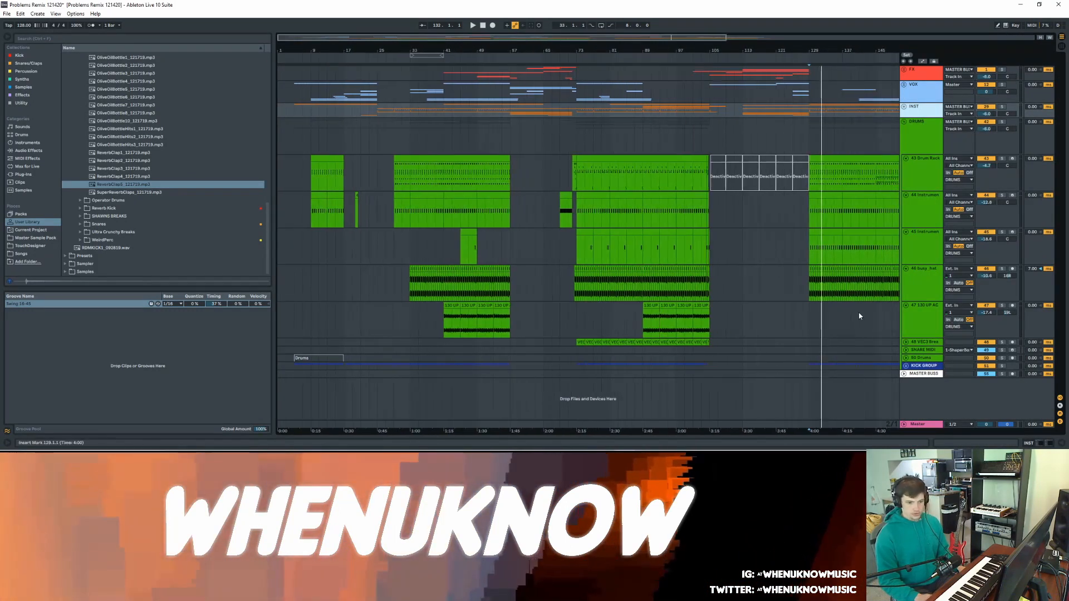
left_click(906, 366)
scroll(532, 252, "down", 3)
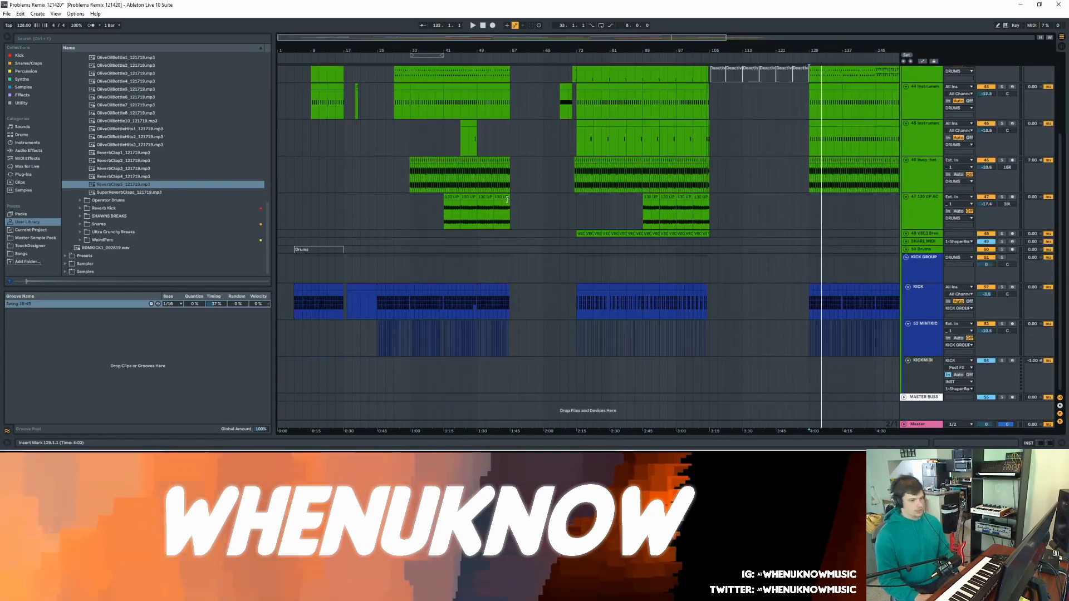
- Place the playback start at bar 25 on the KICK track, show its device chain and play it in solo
mouse_move(397, 51)
left_mouse_down()
mouse_move(398, 140)
mouse_move(535, 159)
left_mouse_up()
left_click(419, 308)
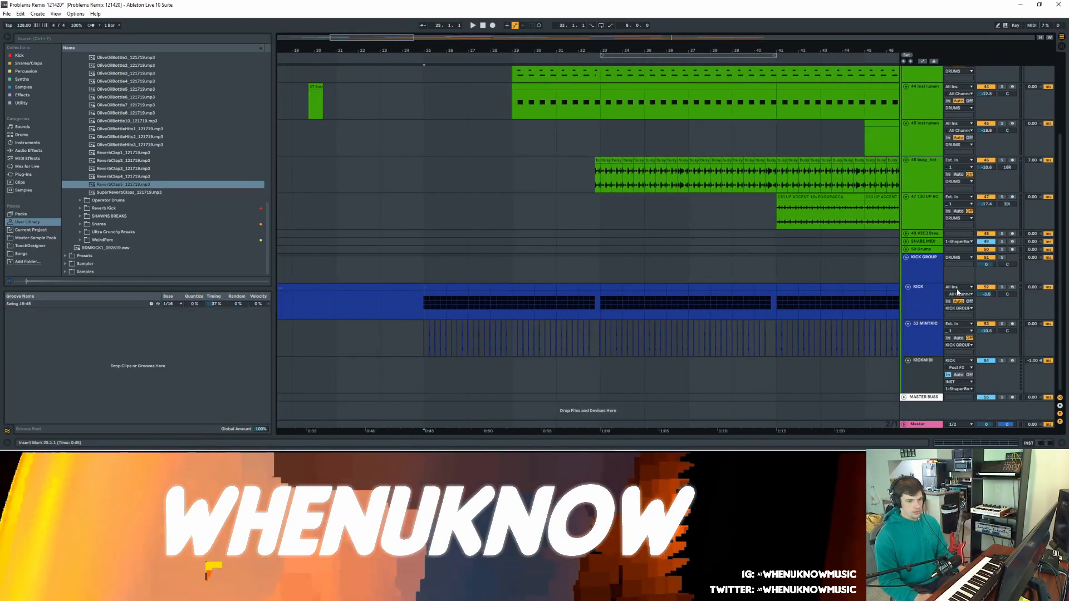
double_click(933, 288)
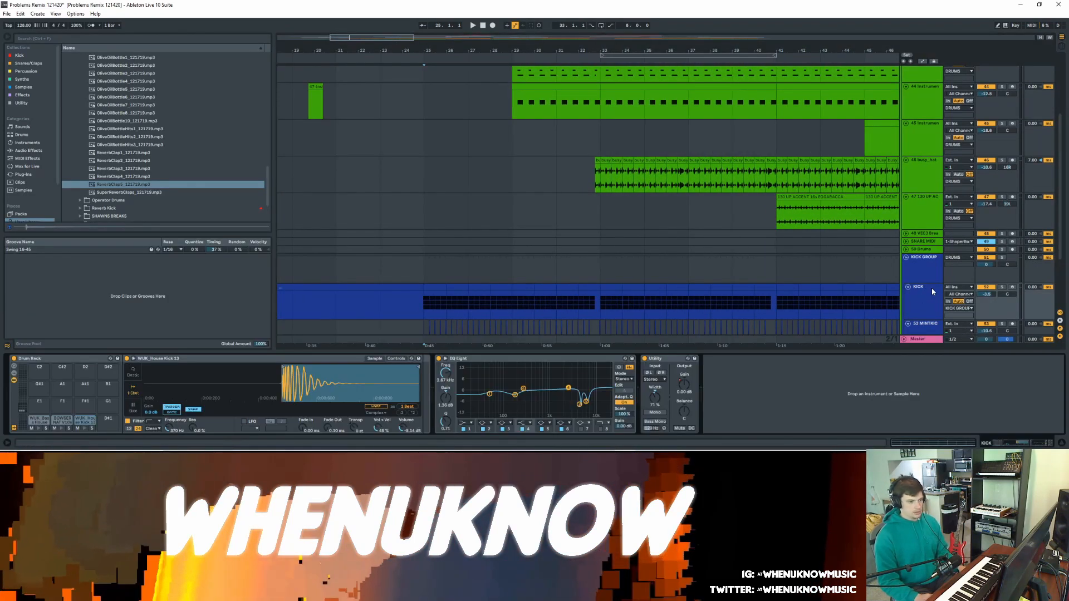
scroll(585, 113, "down", 3)
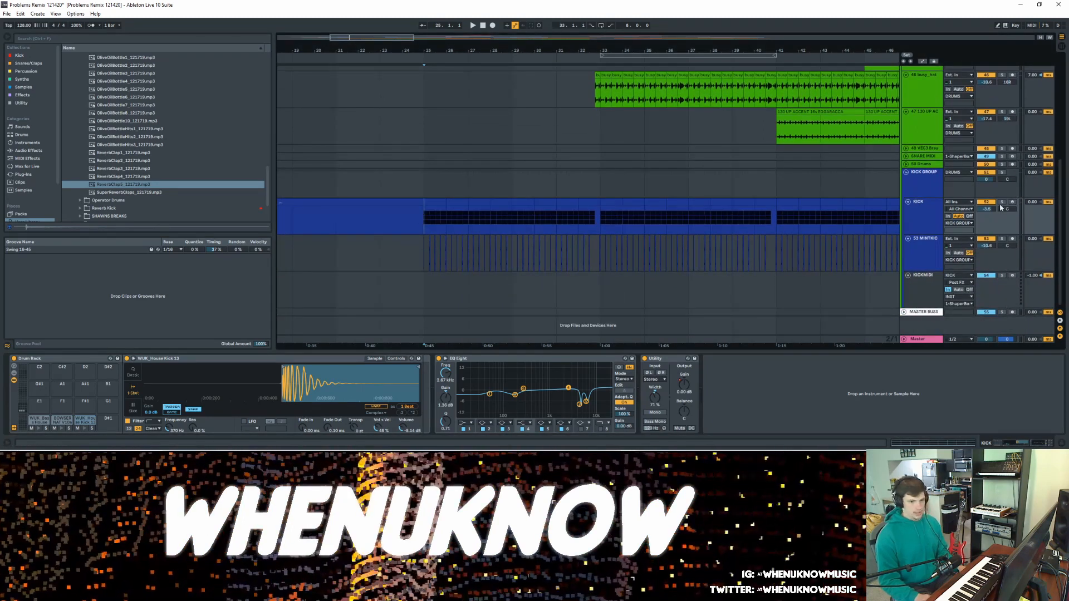
key("space")
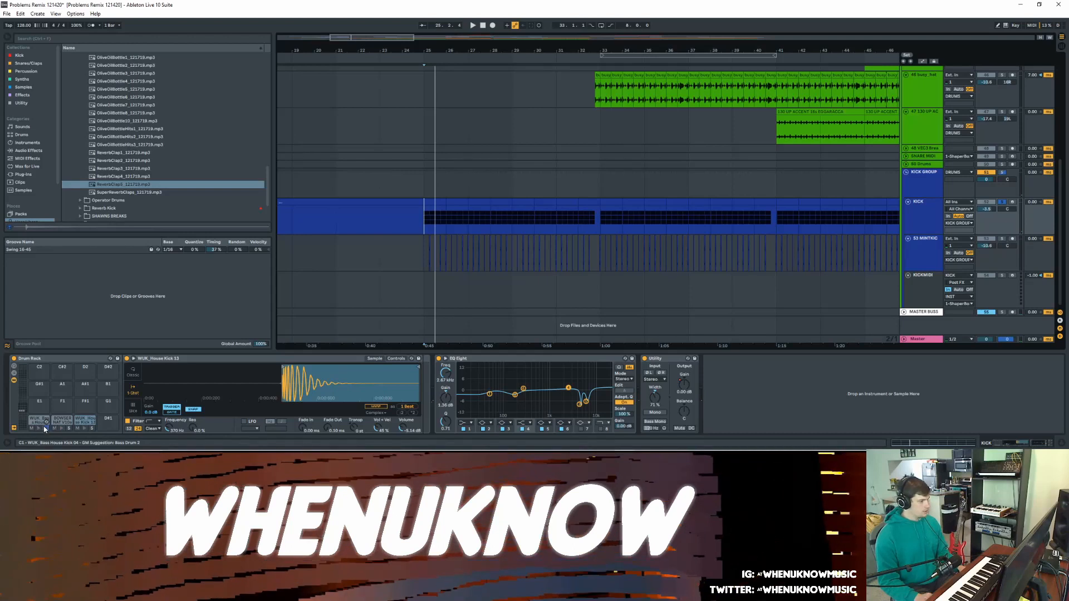
- Audition the WUK_Bass House Kick 04 and BOWSER NAT pads of the KICK Drum Rack in solo
left_click(40, 429)
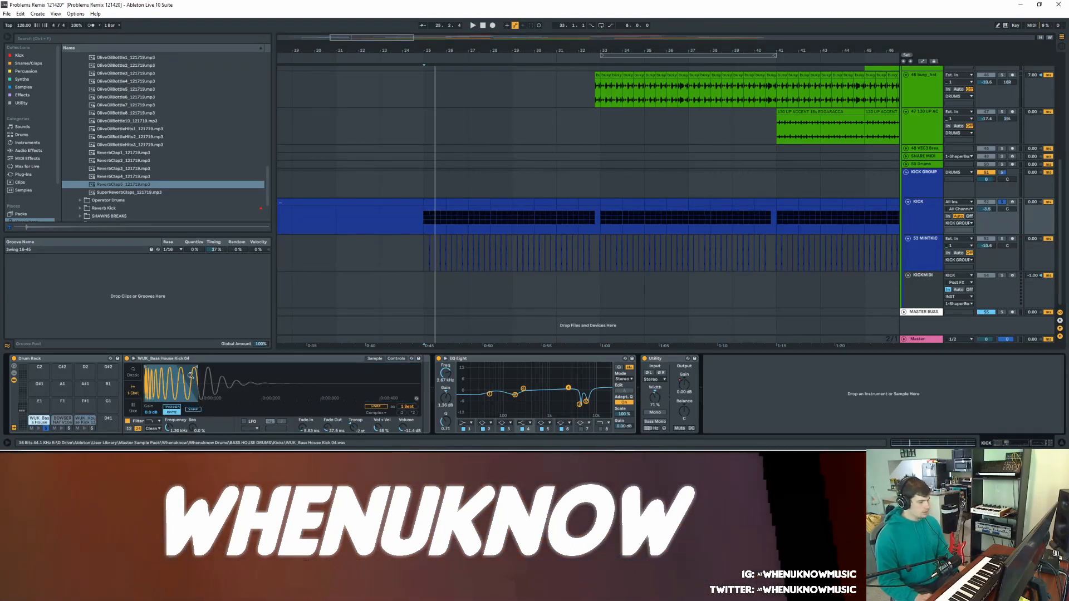
key("space")
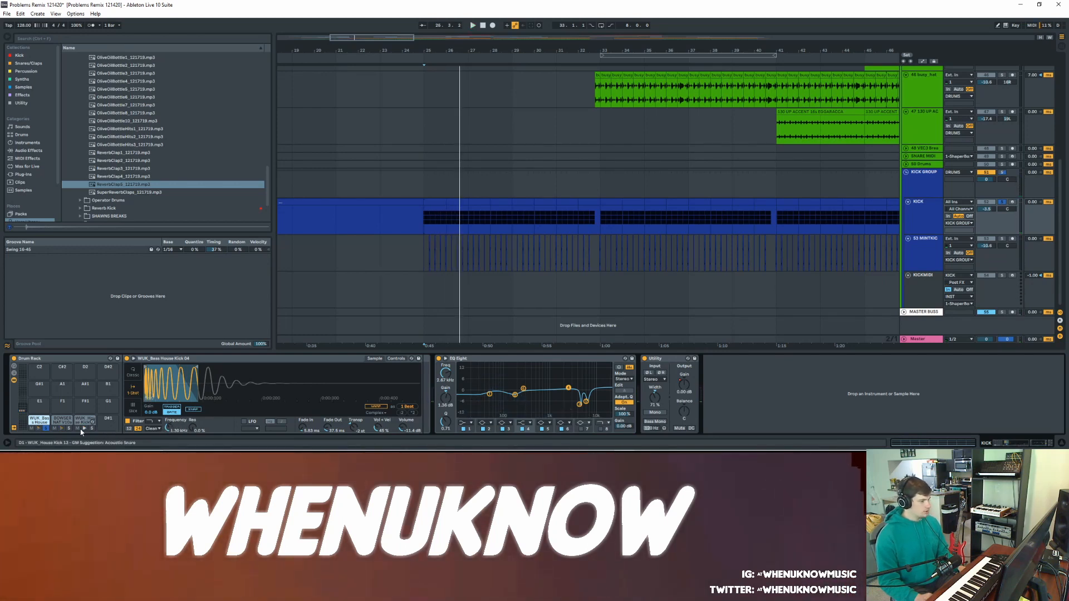
left_click(63, 422)
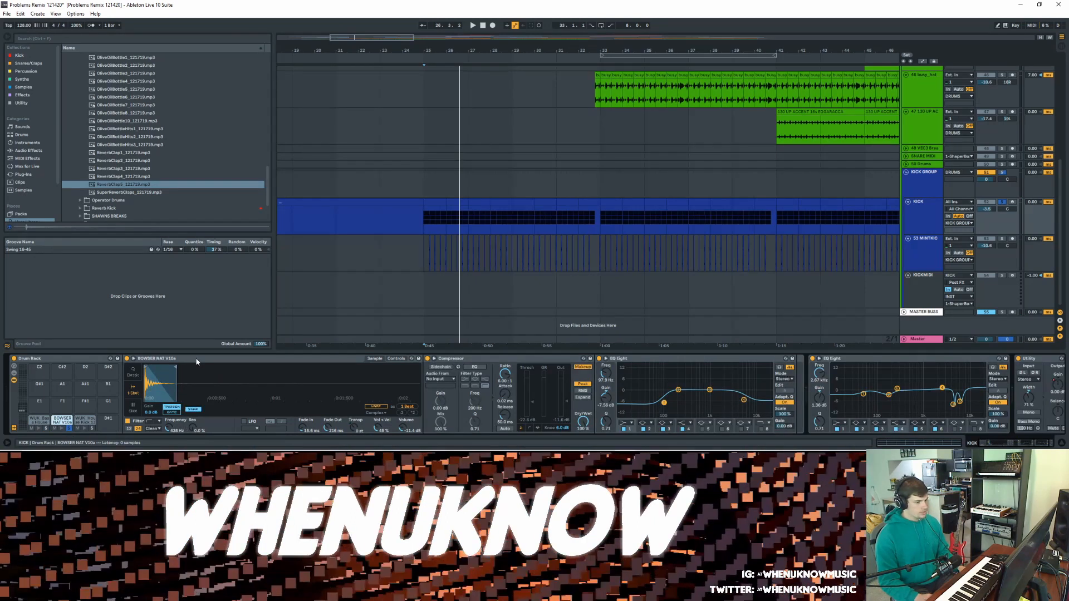
key("space")
key("space")
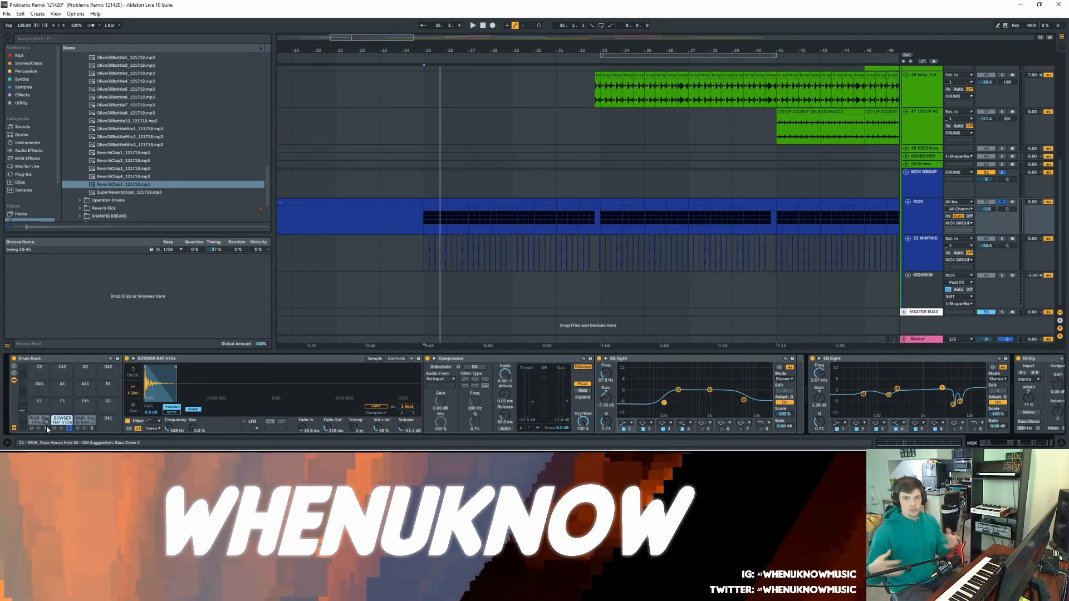
- Audition the WUK_House Kick 13 pad alone and together with the other two kick pads, and clear the pad solos
left_click(85, 421)
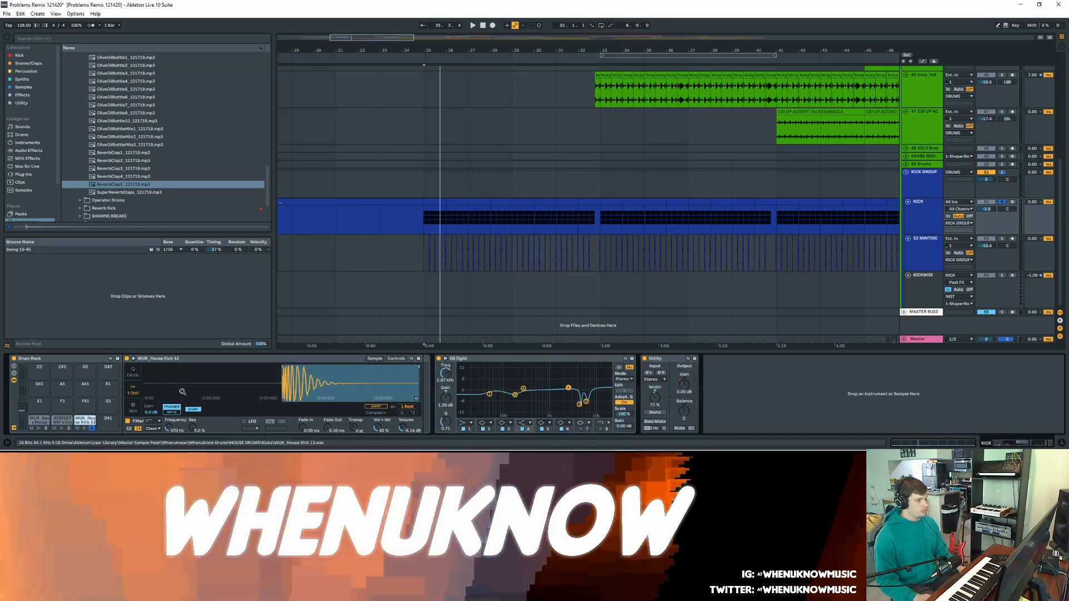
key("space")
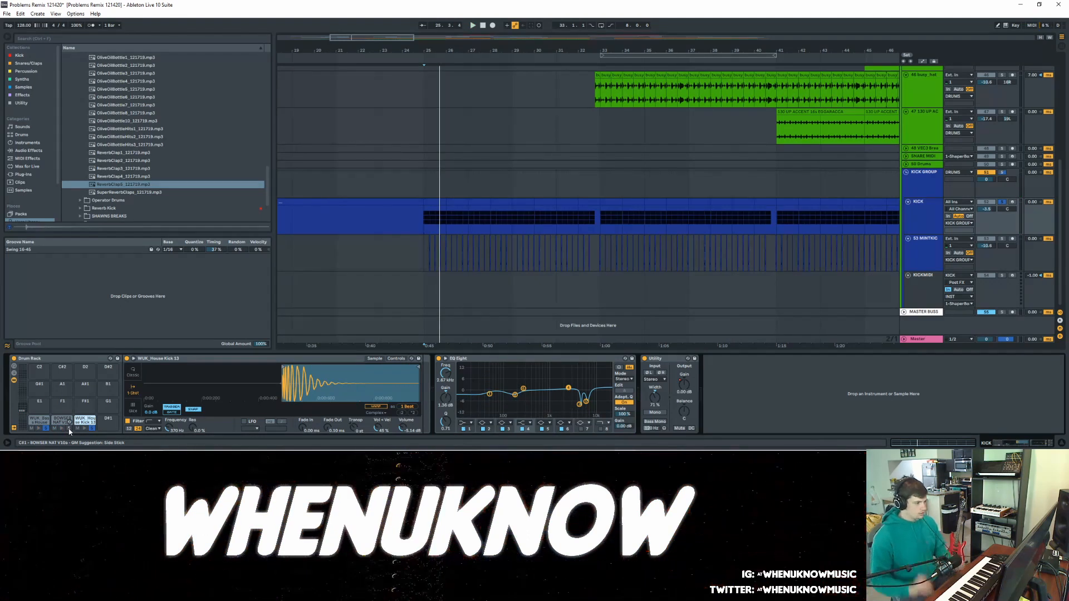
key("space")
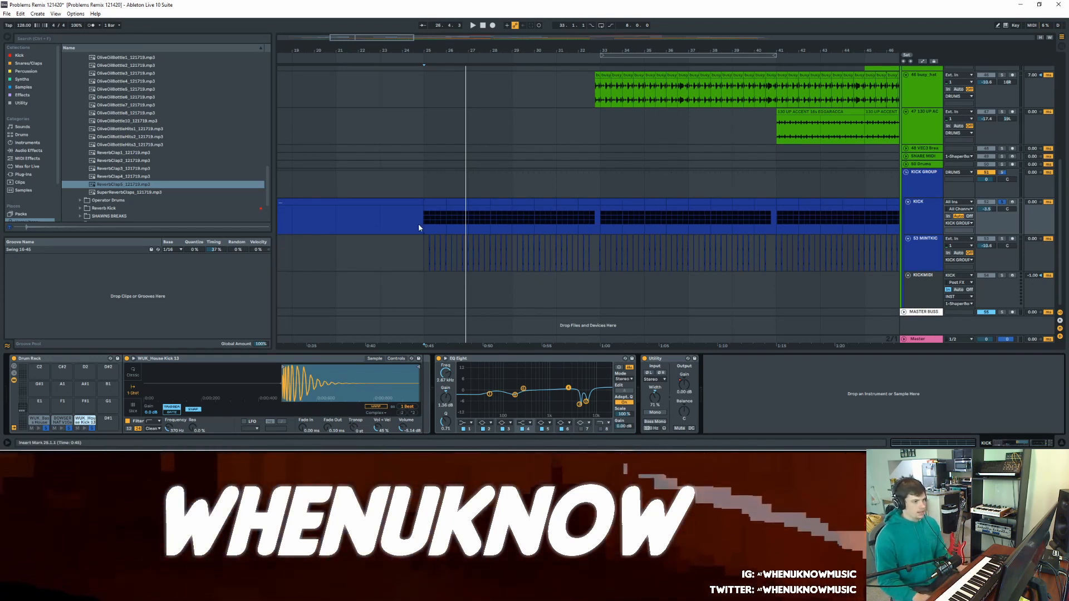
key("space")
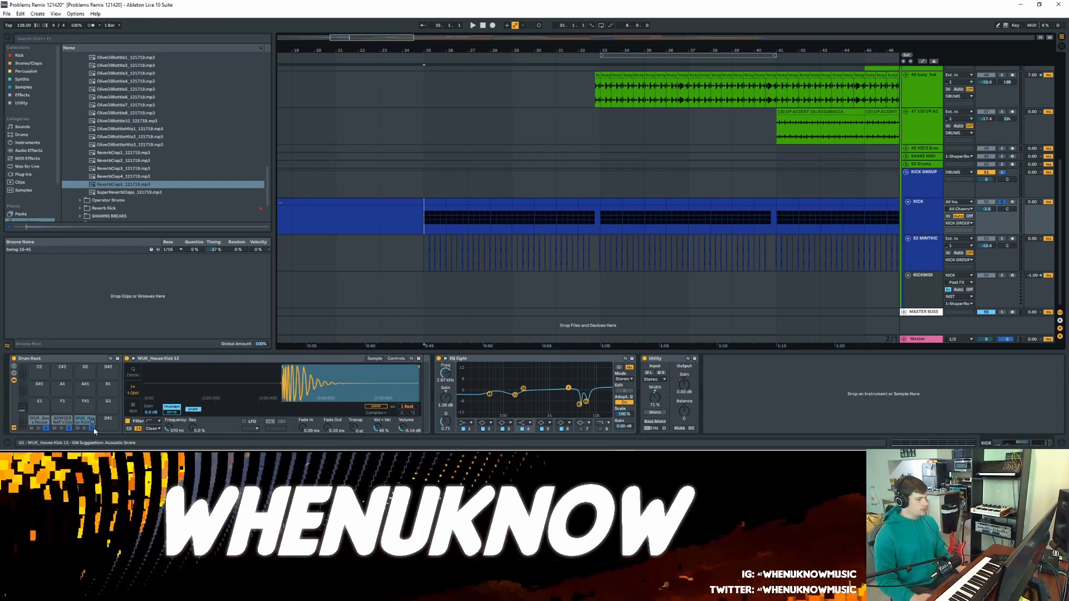
left_click(63, 428)
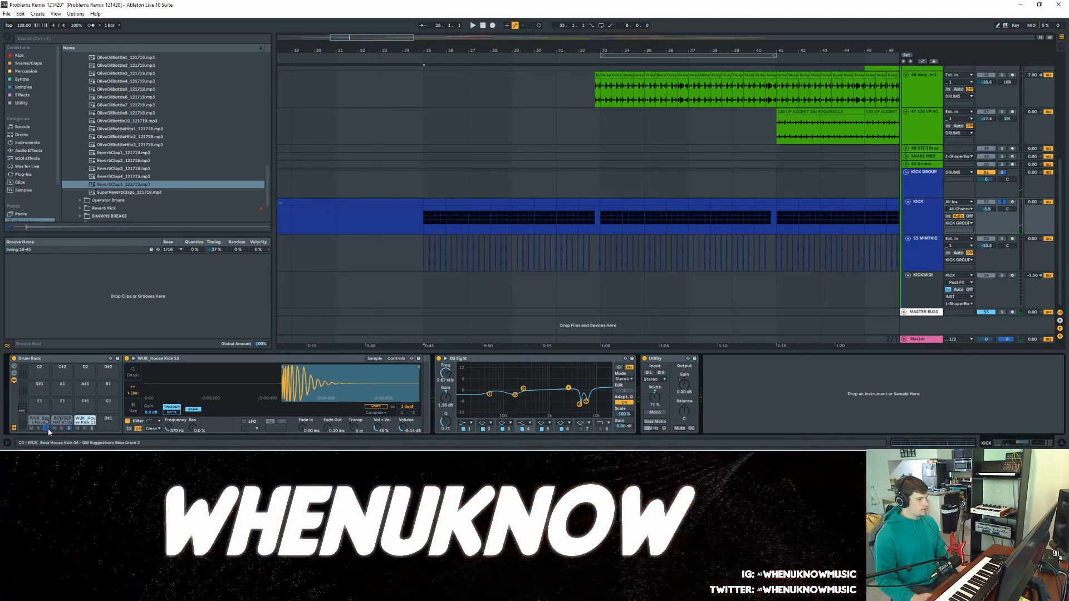
- Fold the KICK GROUP and play the 43-Drum Rack track in solo from bar 29
left_click_drag(466, 52, 467, 162)
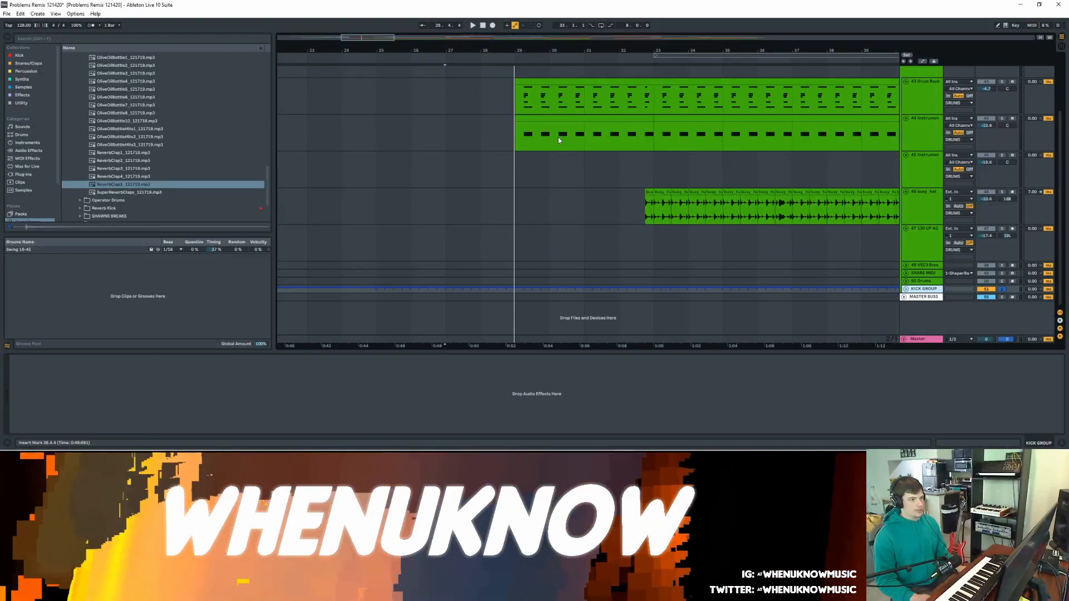
scroll(545, 153, "up", 3)
left_click(919, 172)
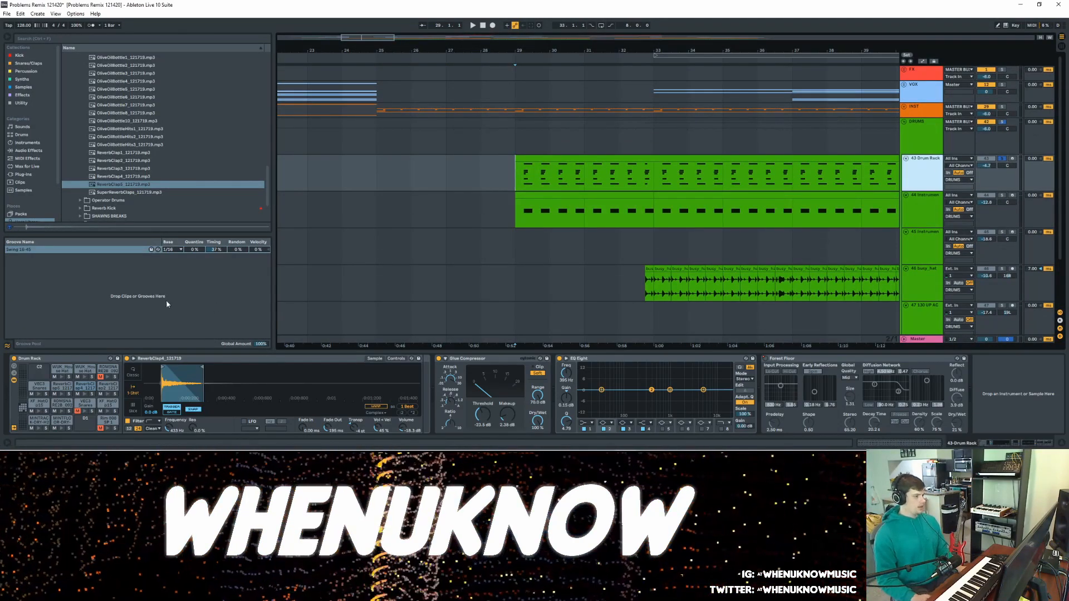
key("space")
- Open the Drum Rack clip's MIDI notes and audition its snare, rim and ReverbClap sounds one by one
double_click(540, 158)
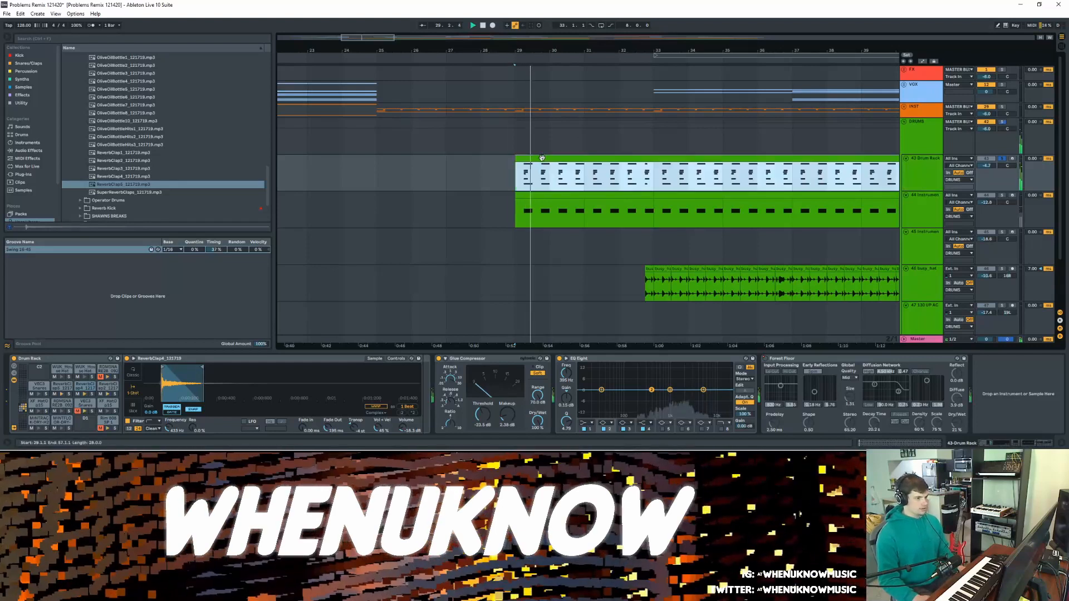
left_click(220, 228)
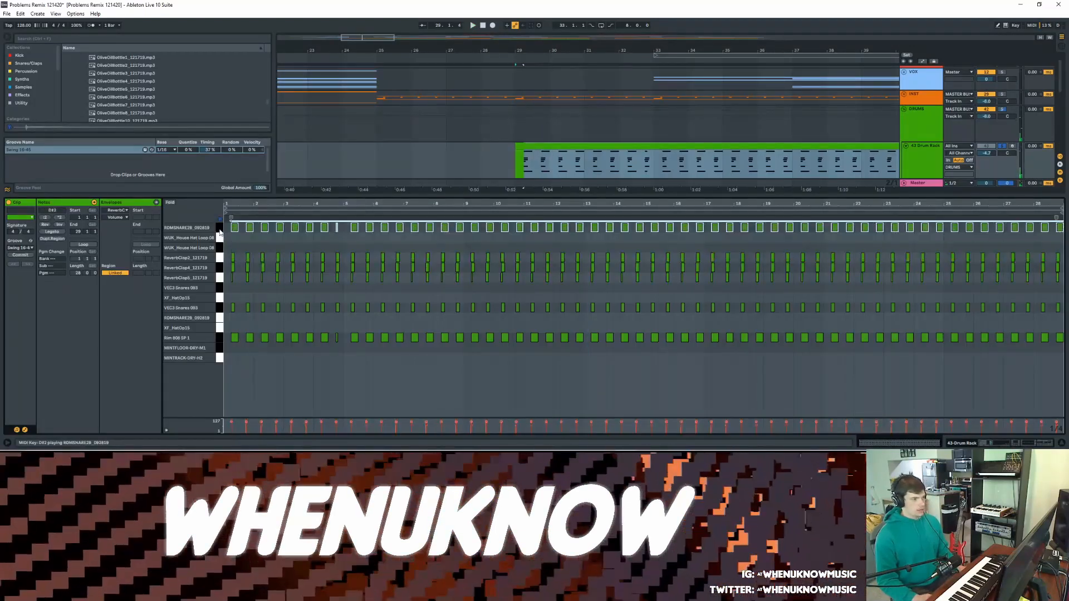
key("space")
left_click_drag(221, 308, 221, 347)
left_click(220, 308)
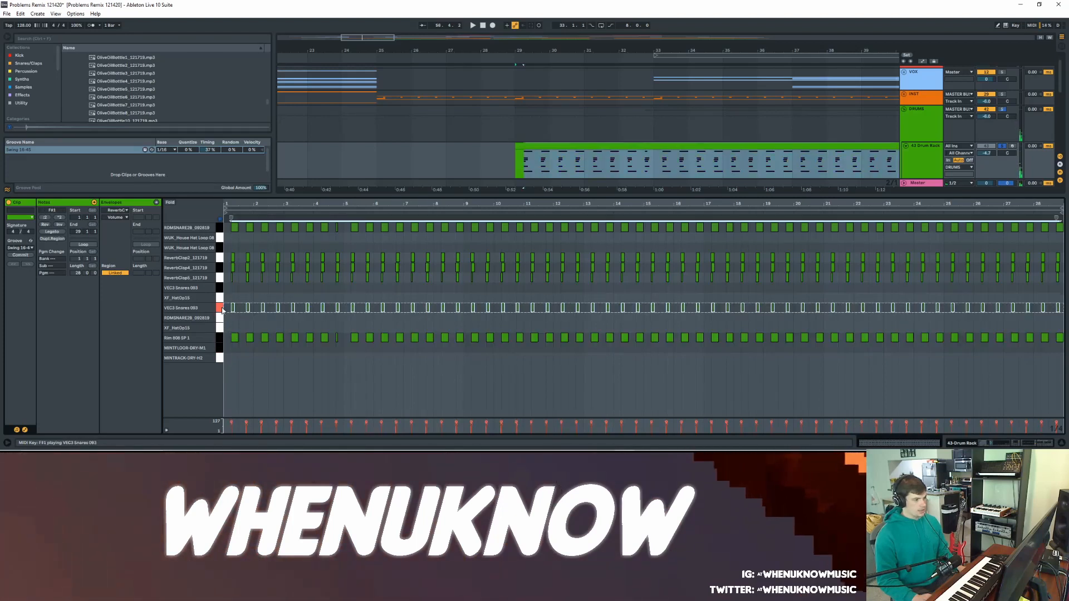
left_click(219, 338)
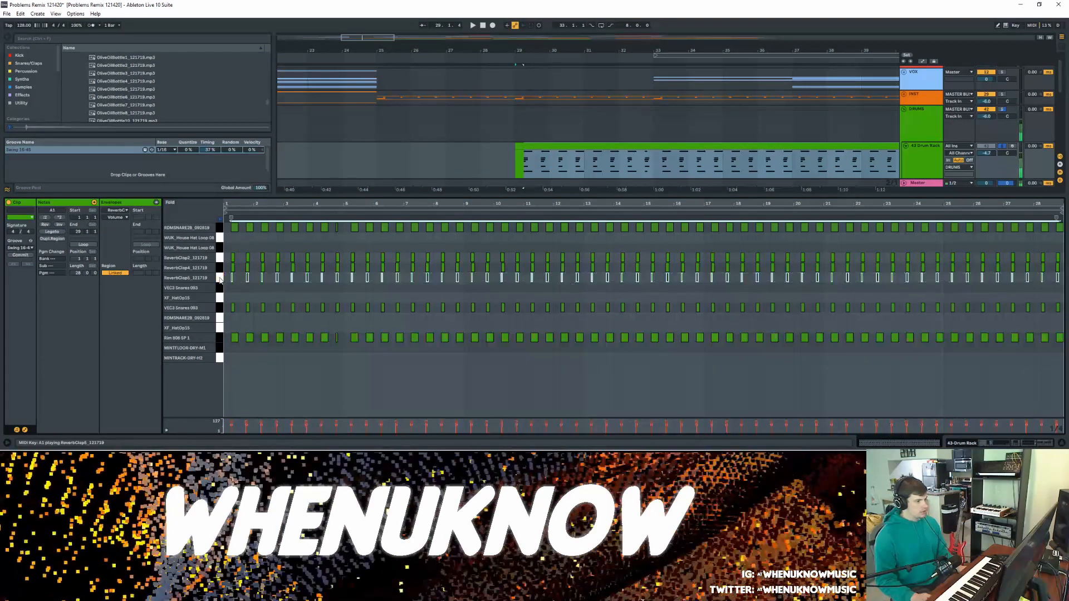
left_click(220, 258)
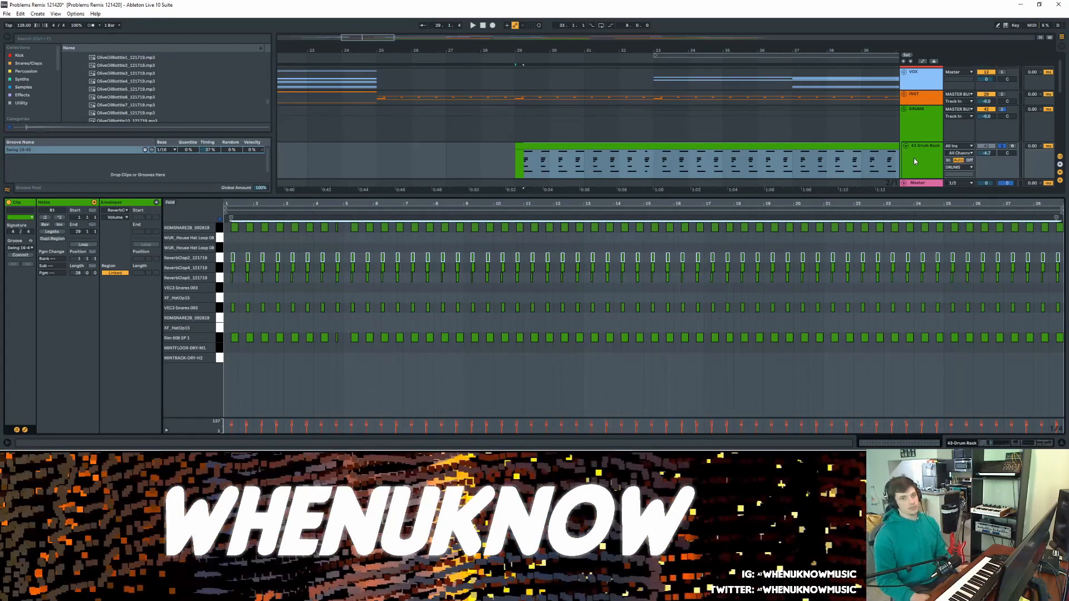
- Show the Drum Rack track's device chain and play the track in solo from bar 29
key("shift+Tab")
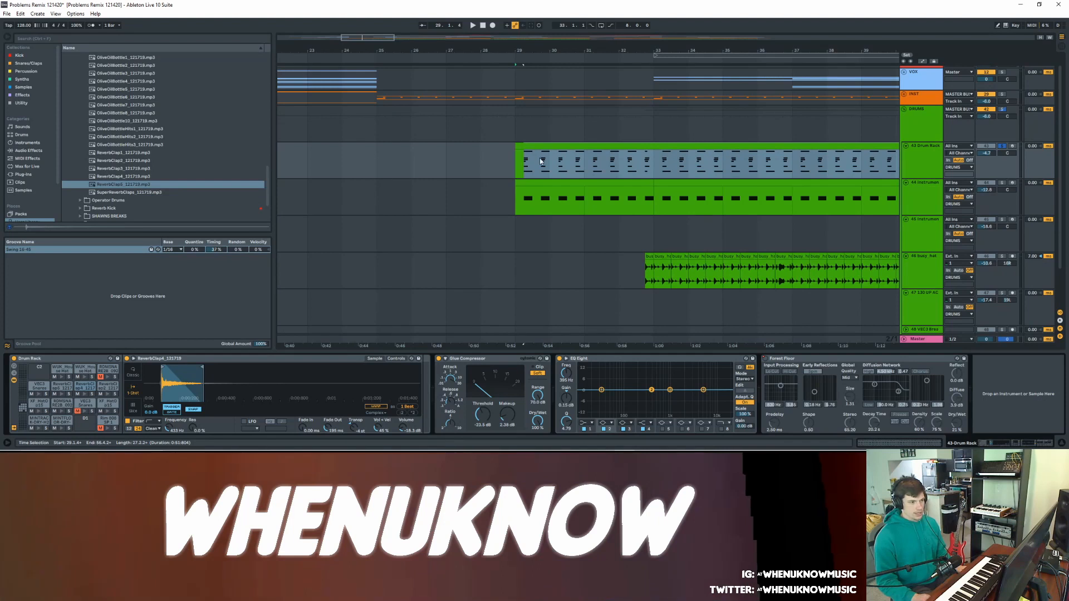
left_click(527, 181)
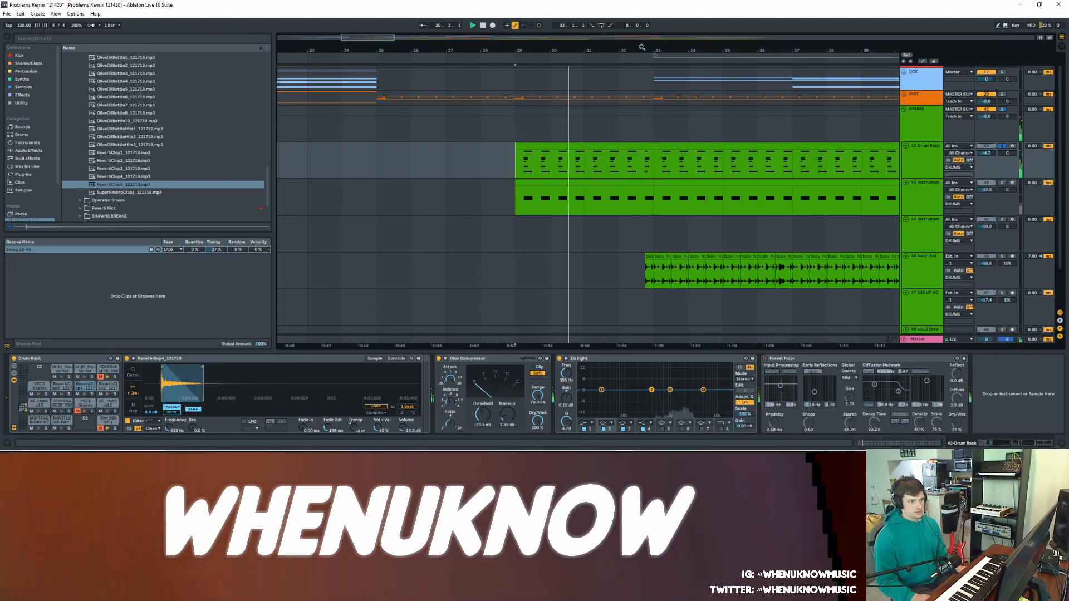
key("space")
left_click_drag(639, 47, 519, 47)
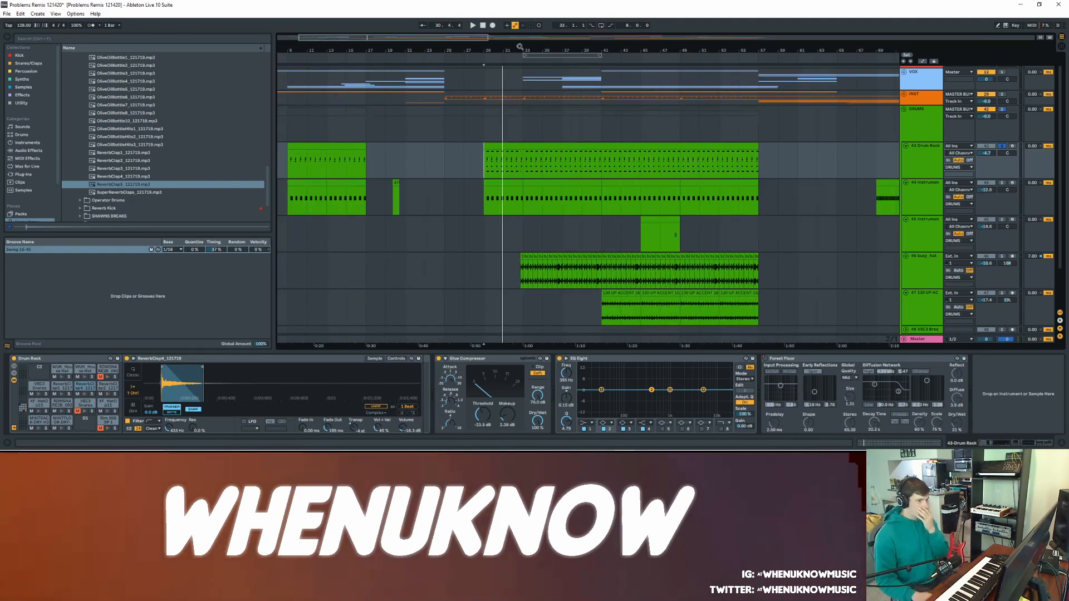
- Examine the timing of the layered ReverbClap notes in the Drum Rack clip starting at bar 29
double_click(567, 147)
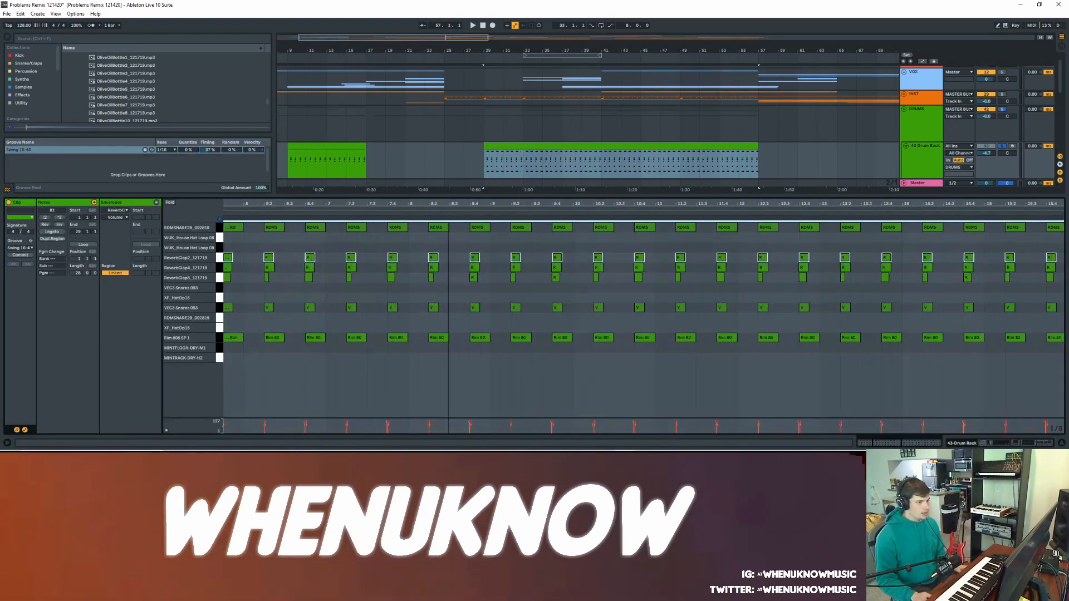
left_click_drag(445, 209, 387, 273)
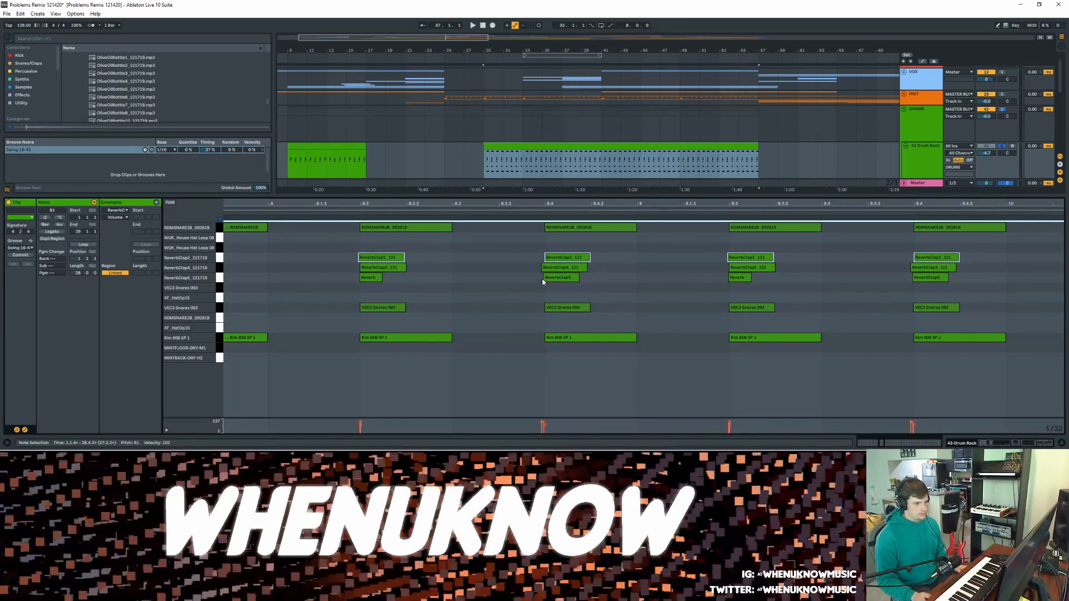
left_click_drag(402, 204, 407, 150)
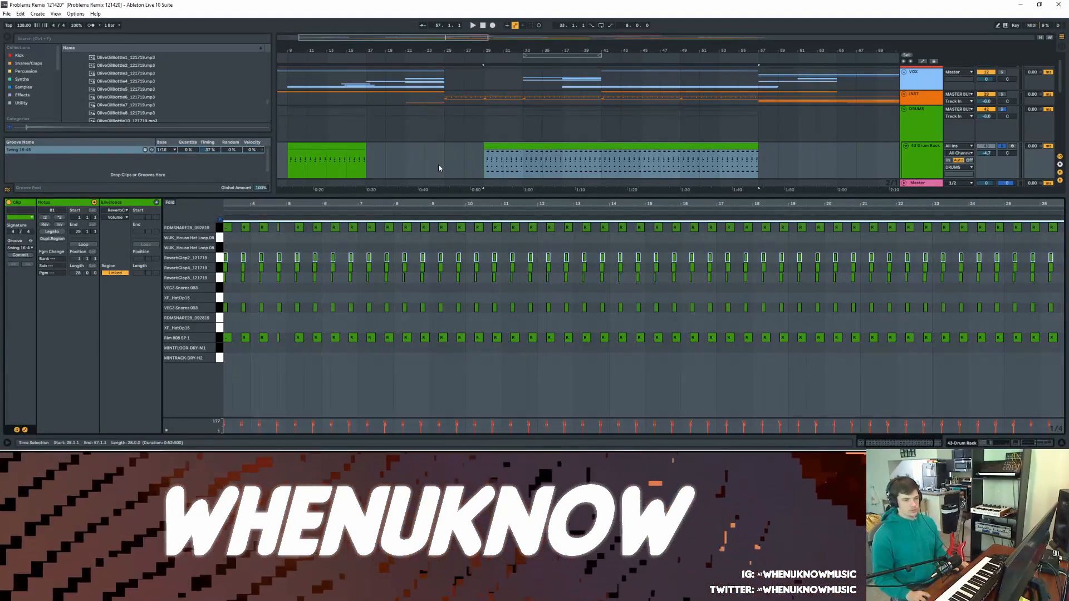
- Close the clip's note view and play the 44-Instrument Rack track in solo from bar 29
left_click(609, 195)
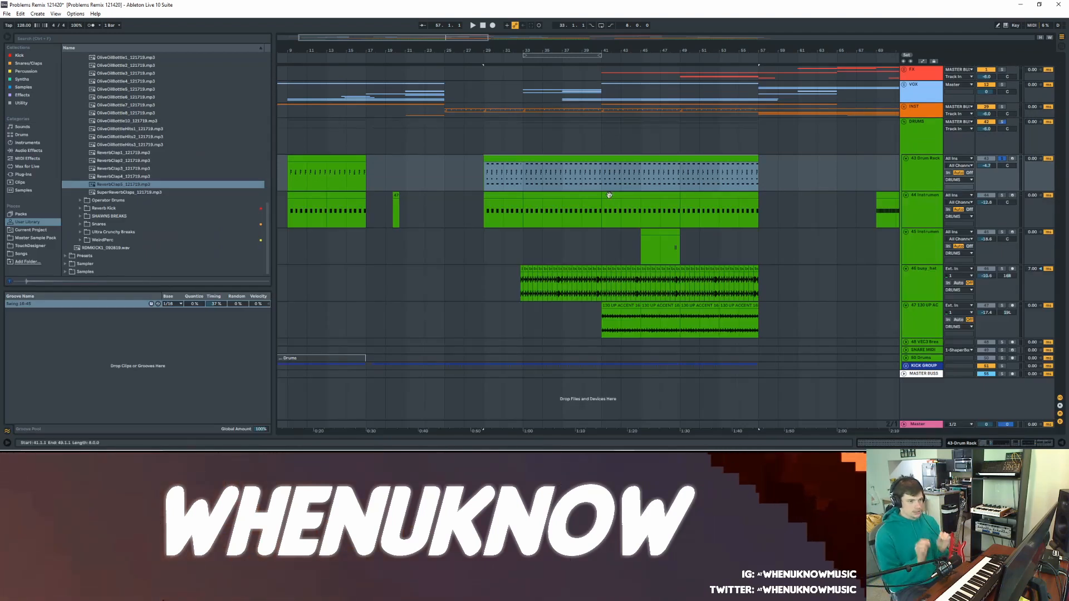
left_click(484, 220)
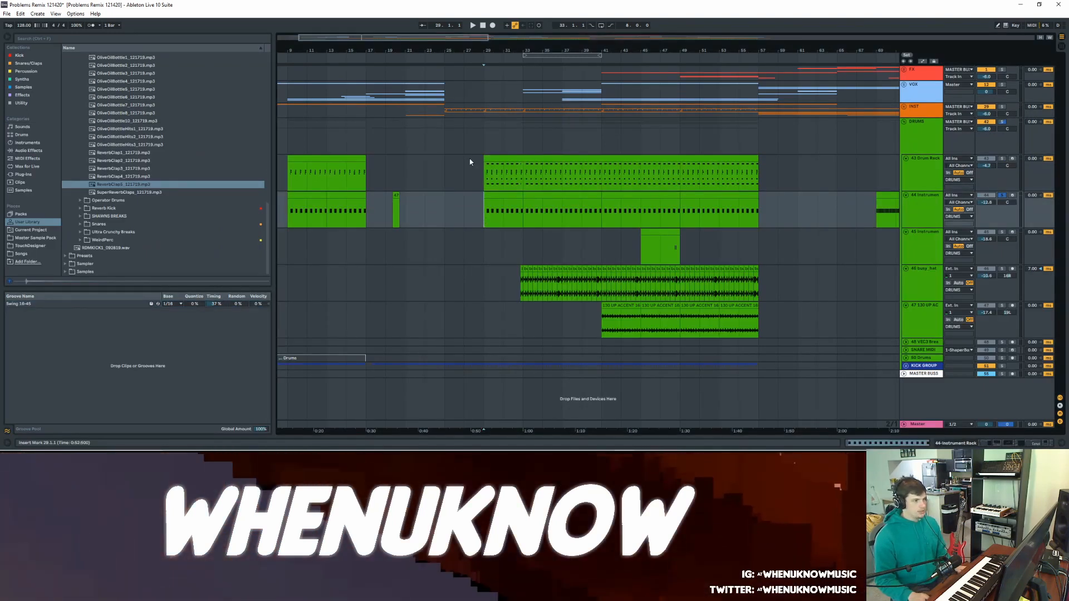
left_click_drag(477, 51, 365, 45)
key("space")
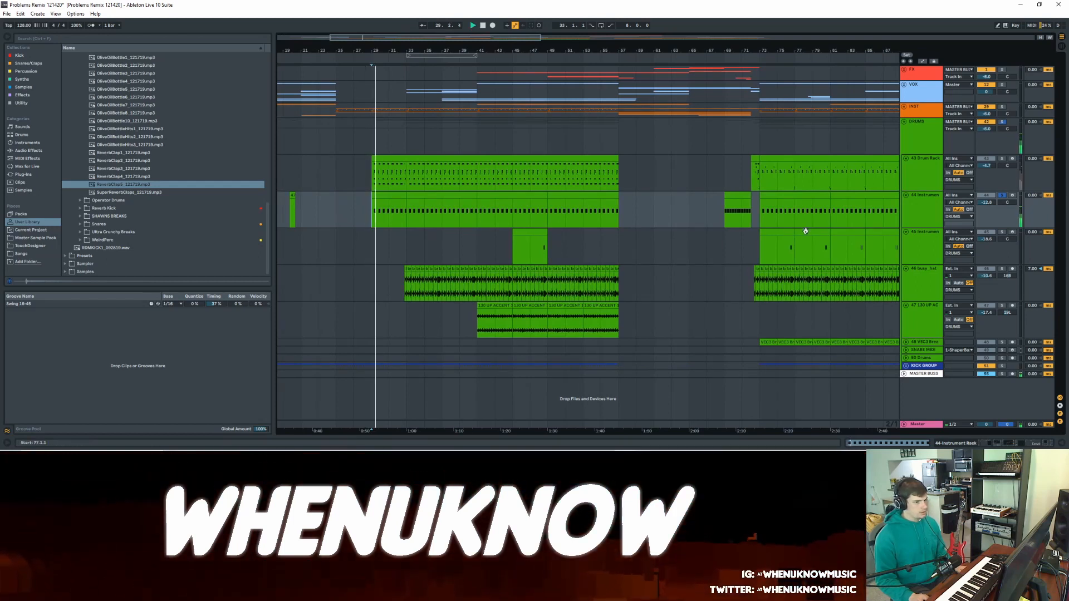
- Show the 44-Instrument Rack track's devices and examine the first Serum synth's oscillator and effects pages, closing its window when done
double_click(914, 205)
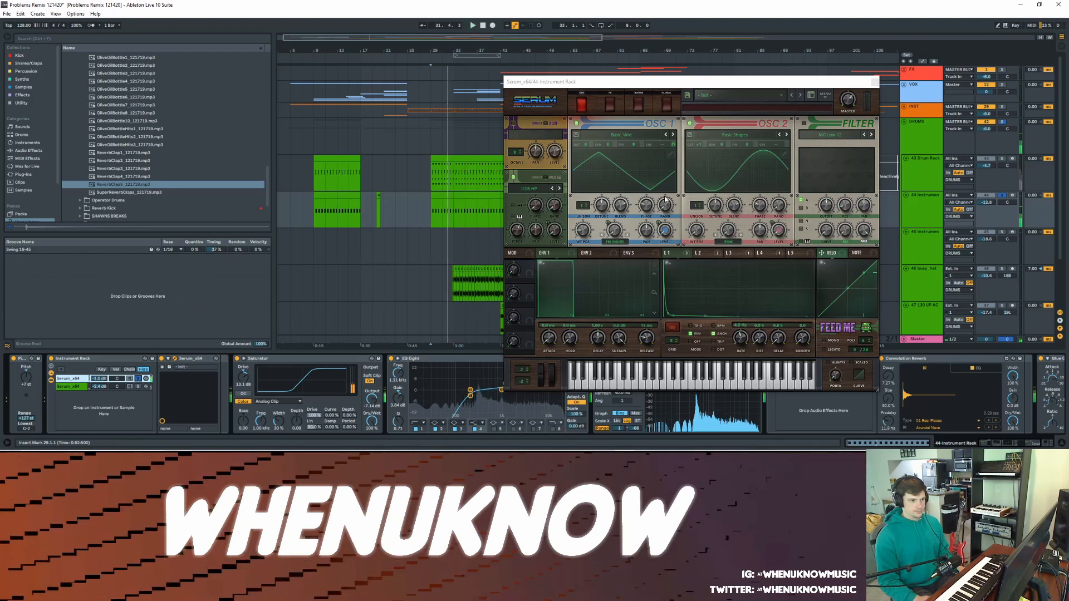
left_click_drag(654, 83, 597, 86)
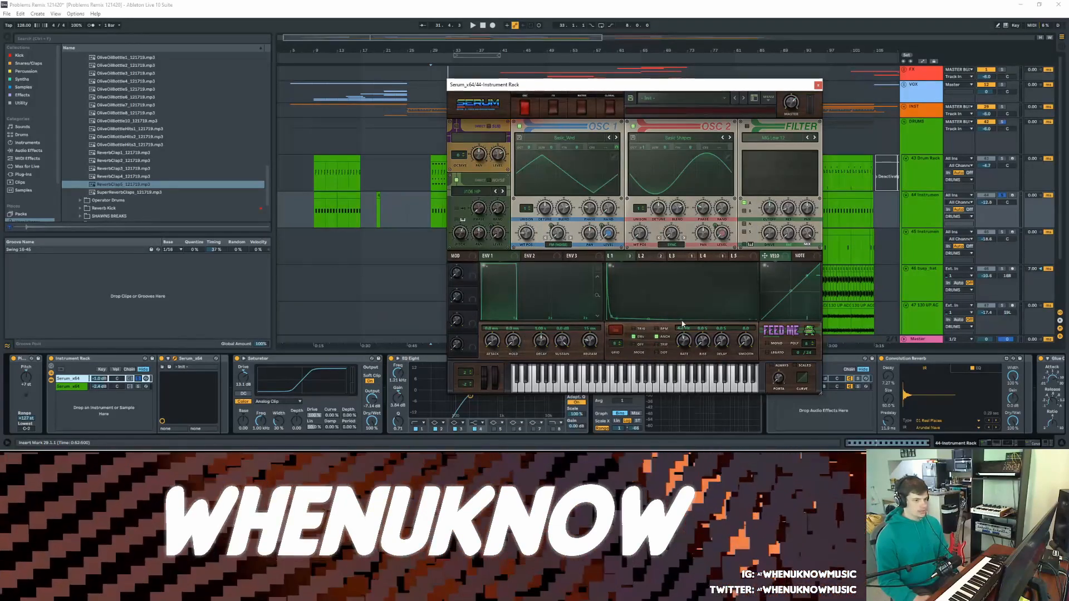
left_click(553, 106)
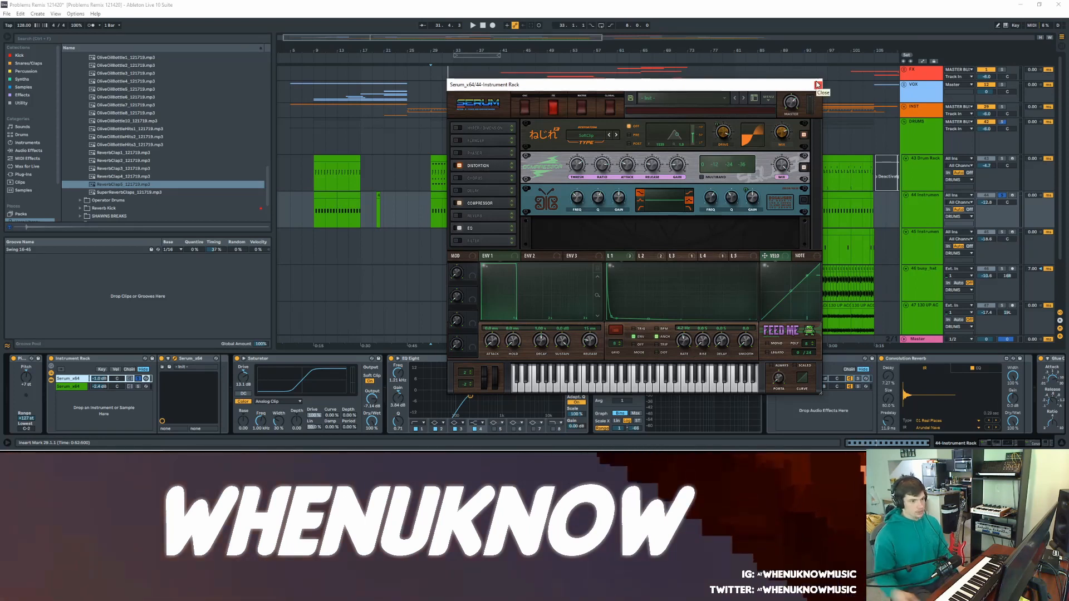
left_click(817, 85)
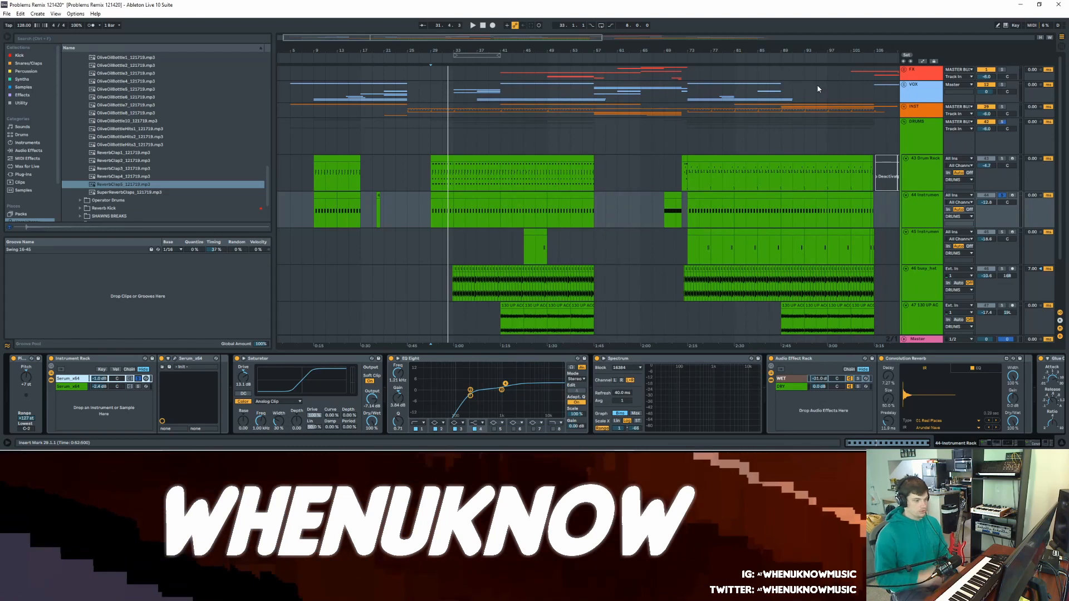
- Audition the two Serum chains of the 44-Instrument Rack one at a time in solo from bar 29
left_click(137, 387)
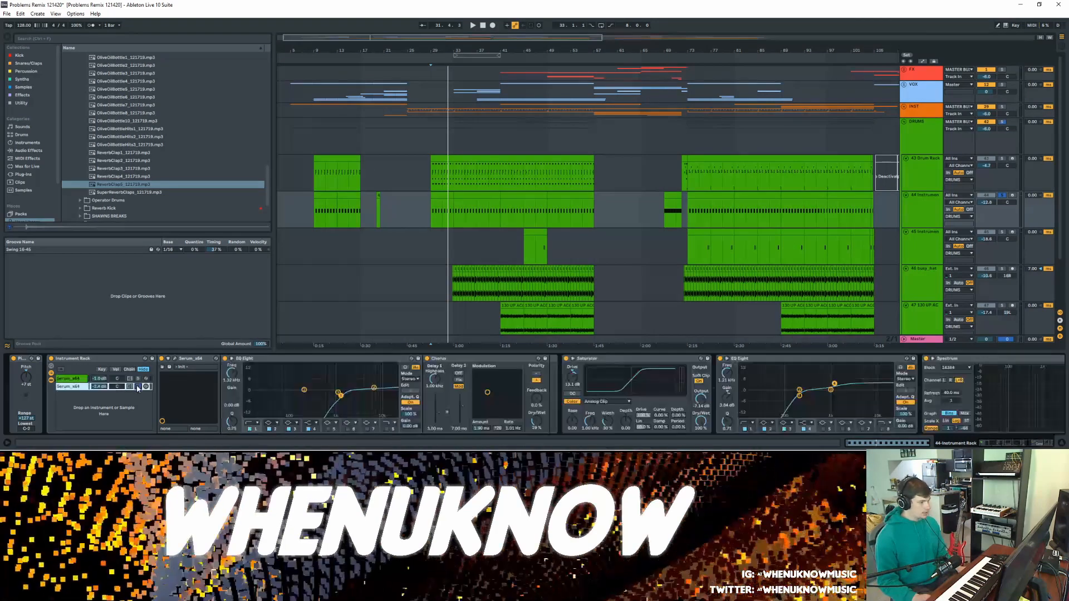
left_click(138, 379)
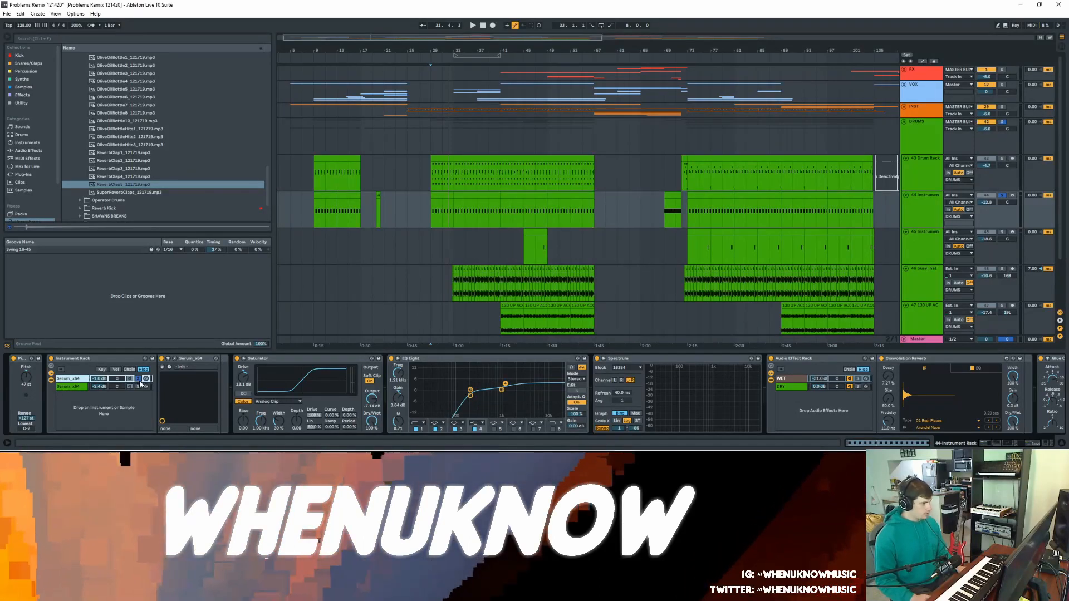
left_click(138, 386)
key("space")
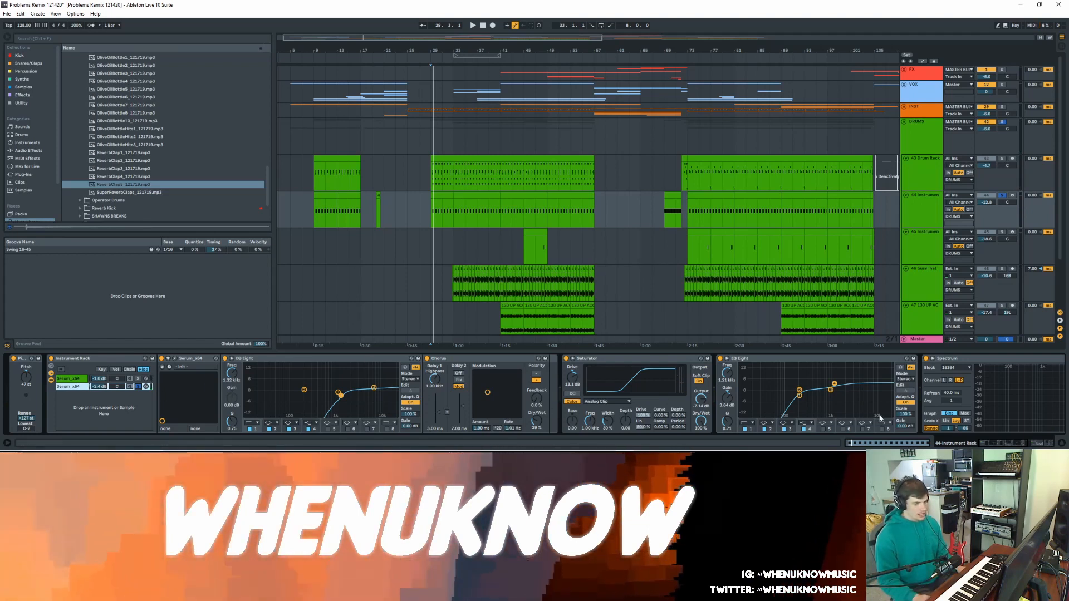
- Examine the Audio Effect Rack, Convolution Reverb and Glue Compressor at the end of the 44-Instrument Rack track's device chain
left_click_drag(1005, 444, 1047, 418)
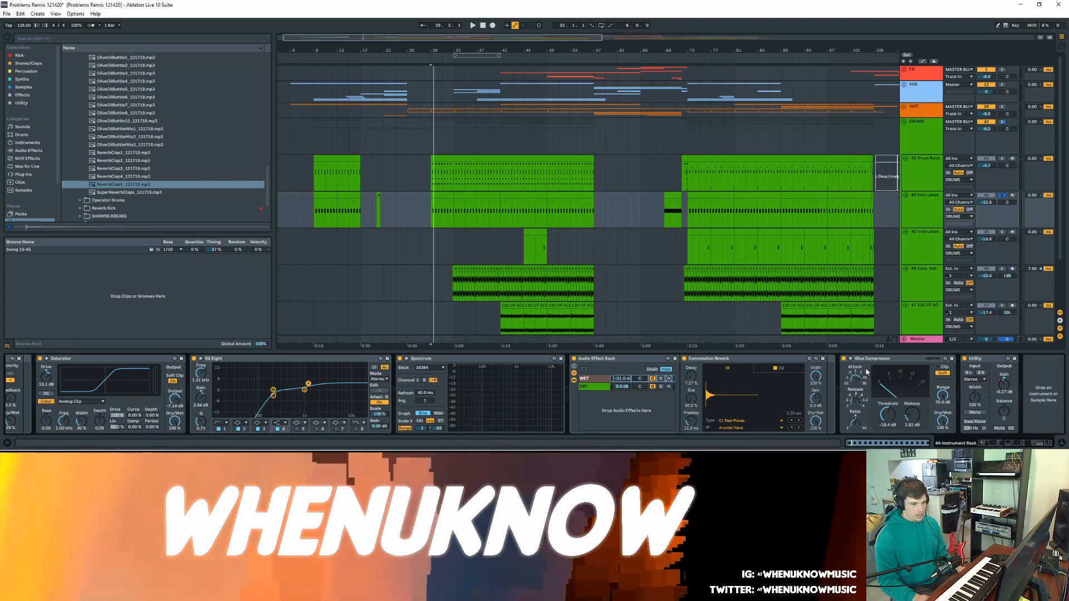
left_click(606, 359)
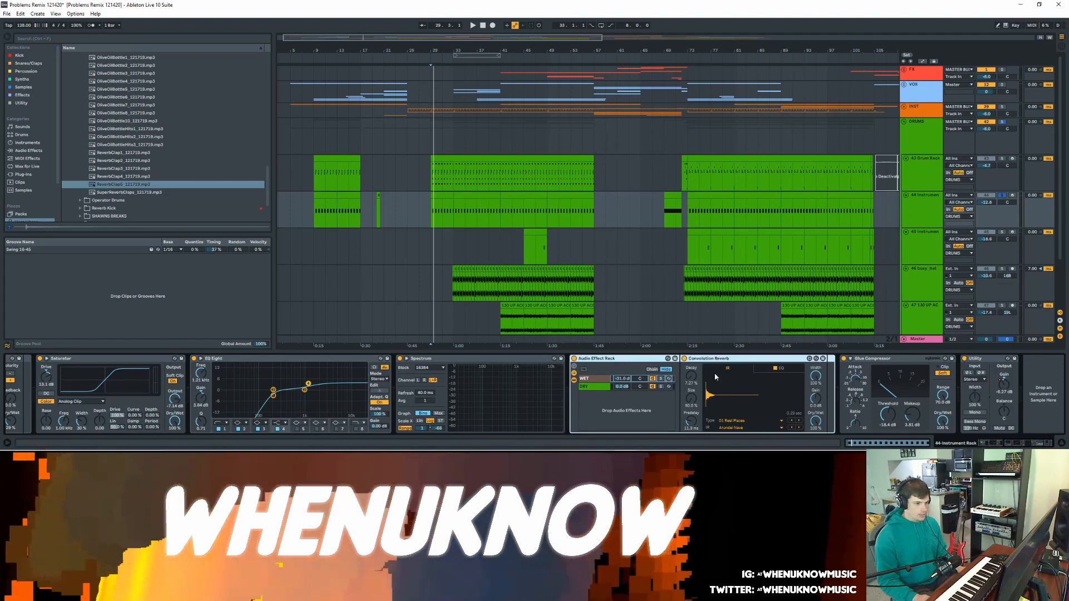
left_click(879, 360)
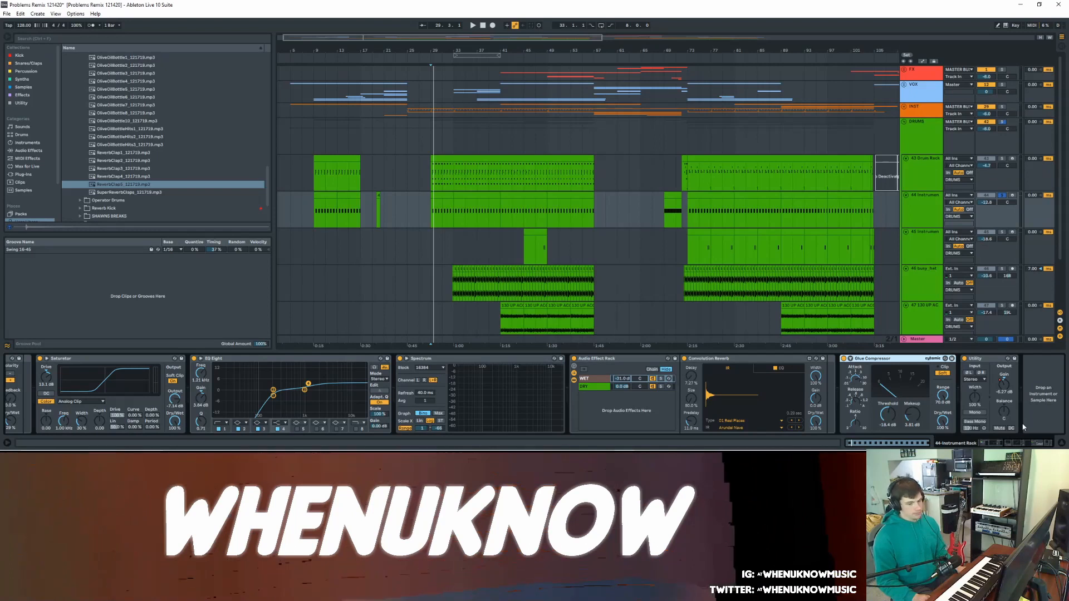
left_click_drag(1034, 444, 879, 435)
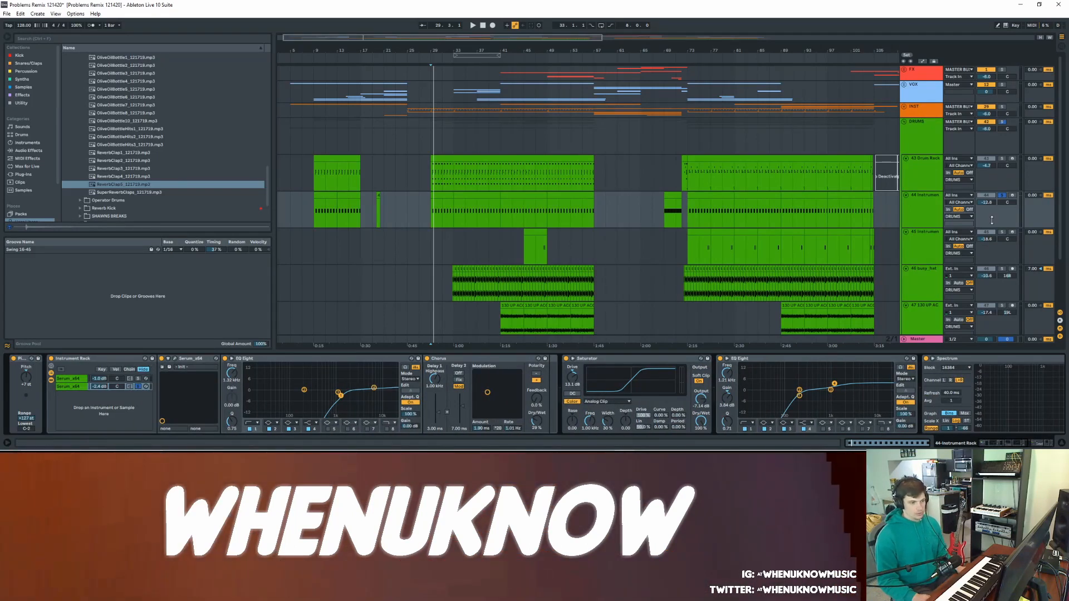
- Unsolo the second Serum chain and play the 44-Instrument Rack track from bar 29 with both layers
left_click(142, 387)
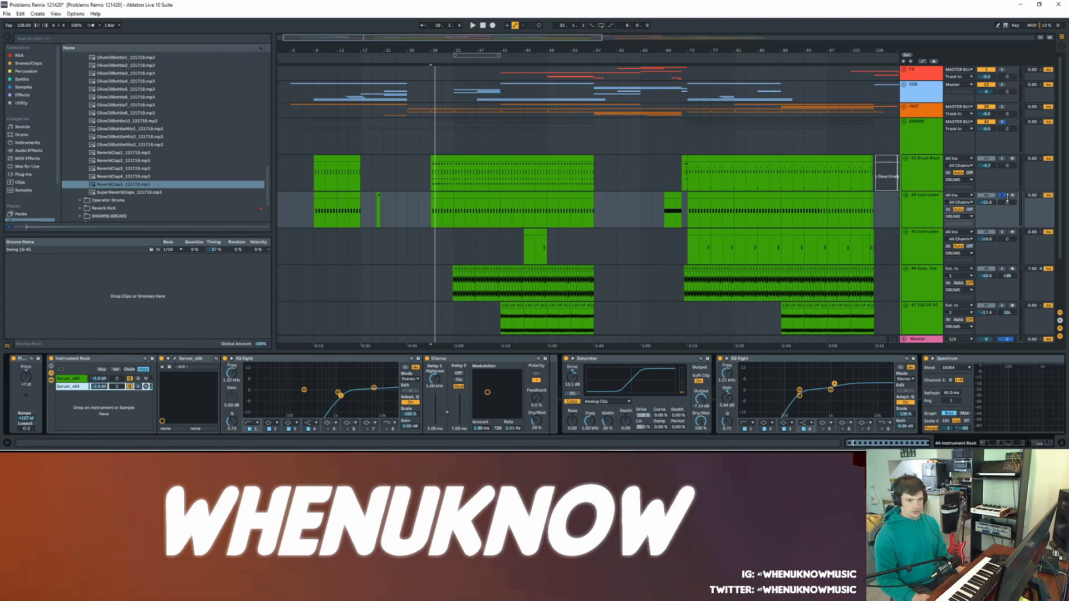
left_click(1004, 196)
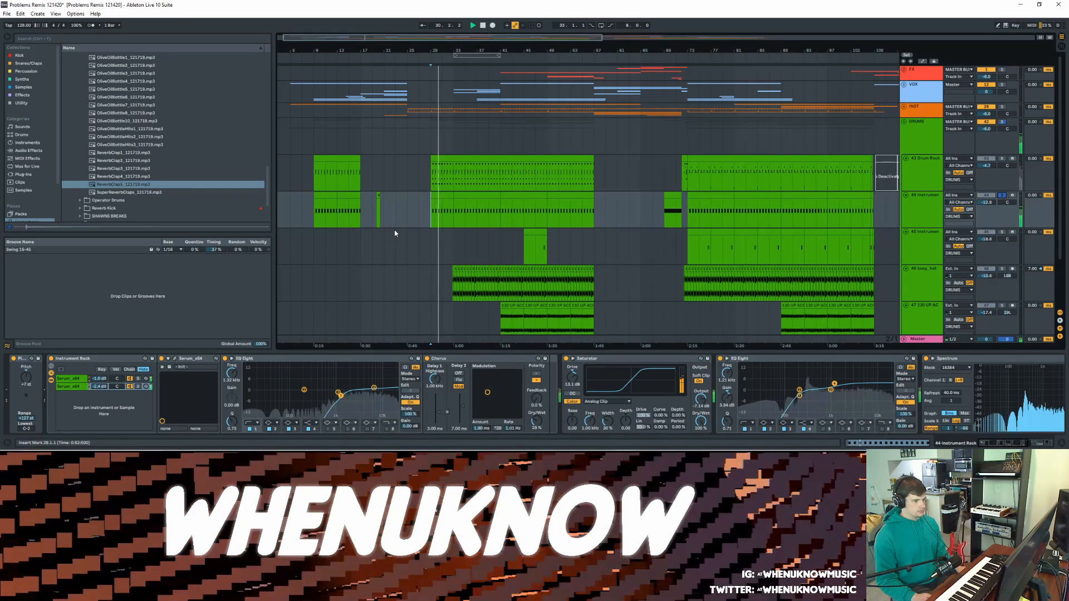
key("space")
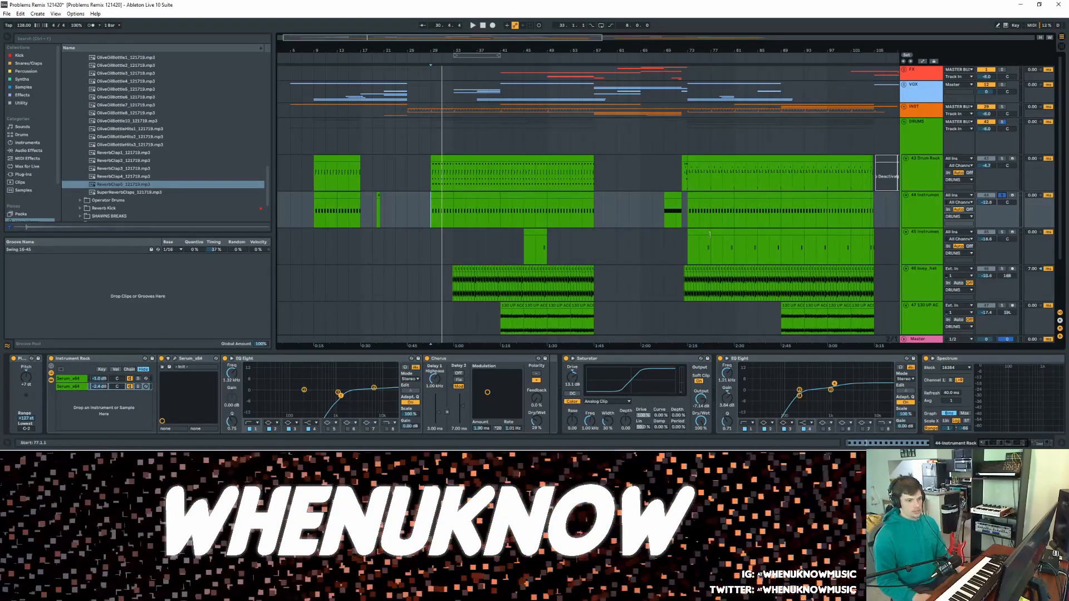
- Solo the 43-Drum Rack track together with the 44-Instrument Rack track and play both from bar 33
left_click(689, 233)
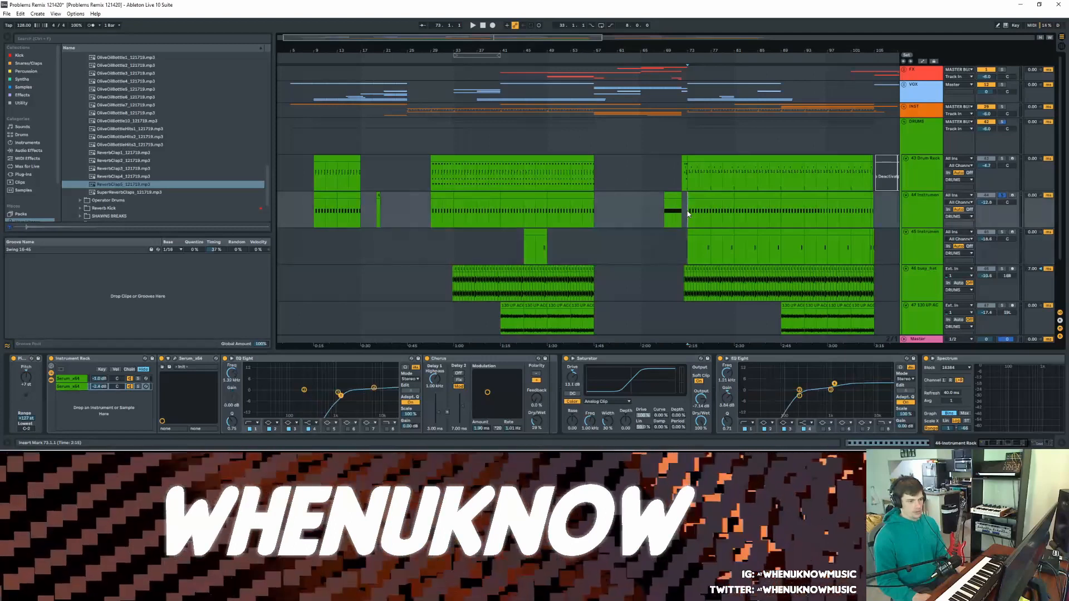
scroll(687, 228, "down", 3)
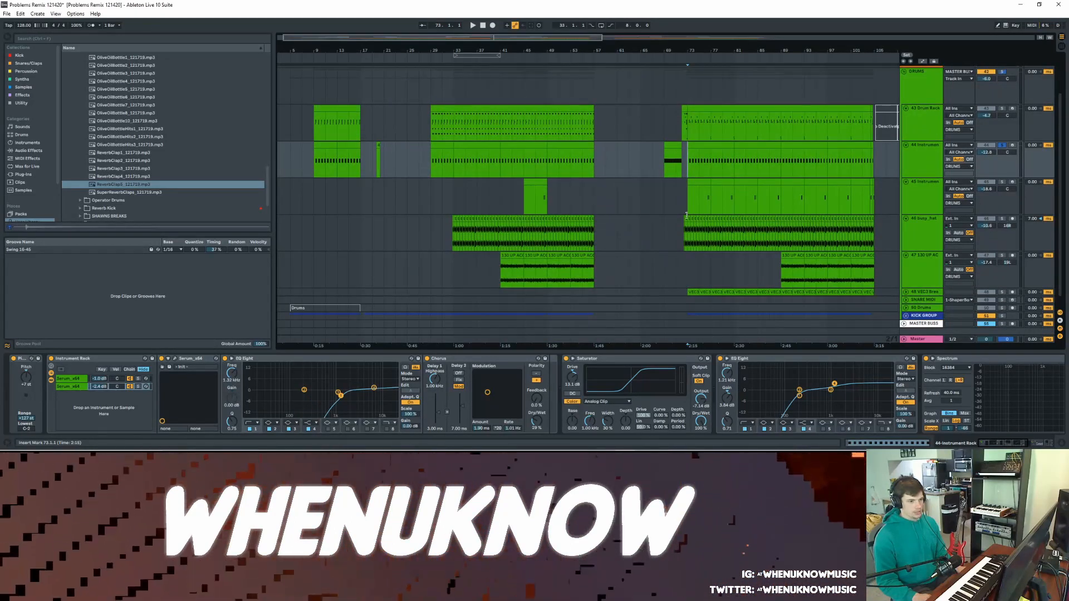
left_click(454, 167)
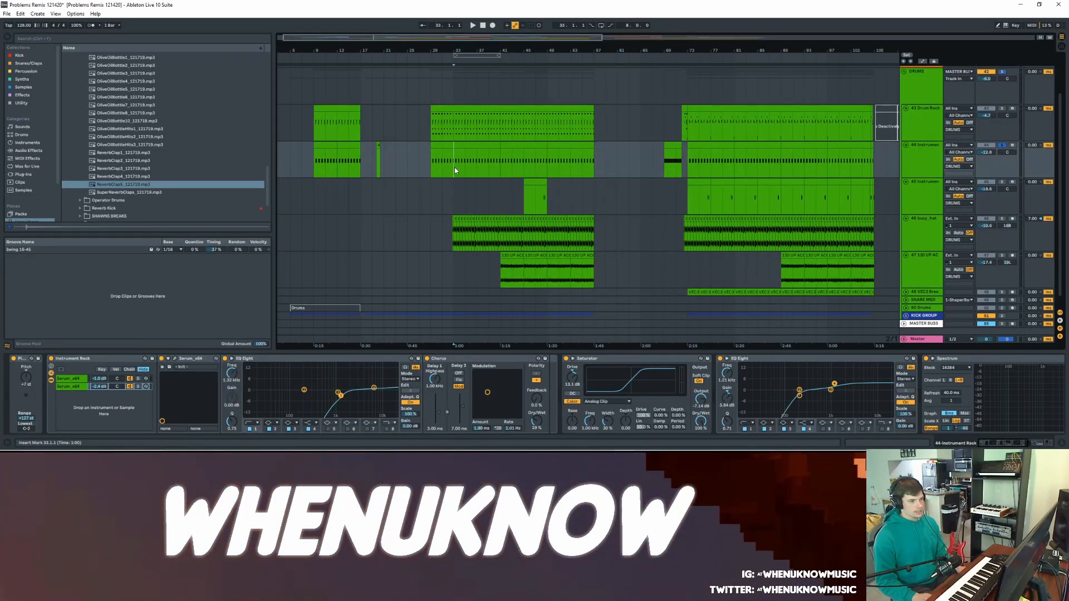
left_click(921, 120)
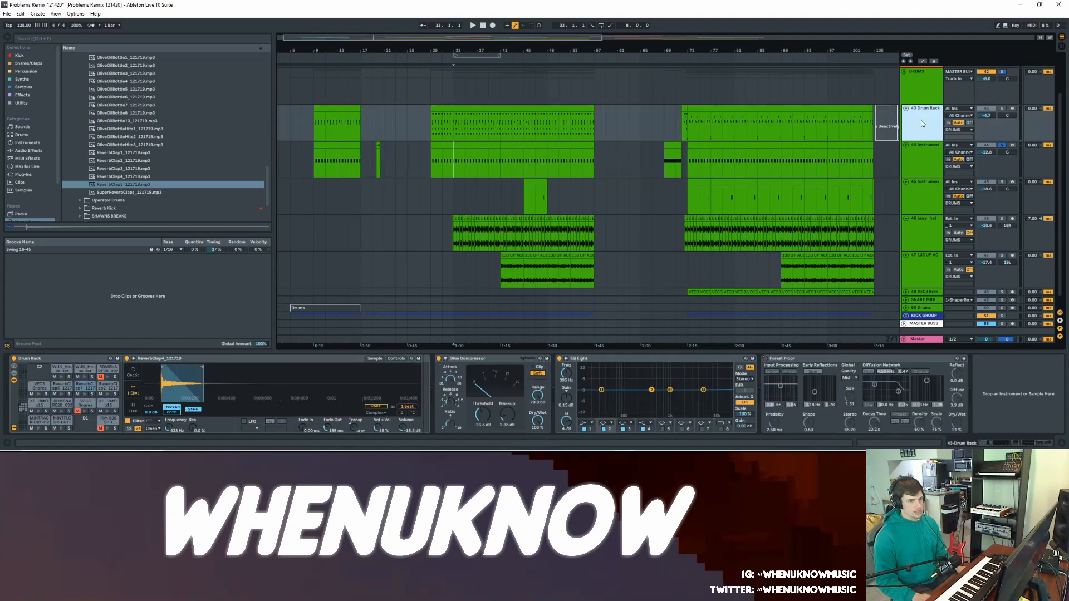
left_click(1003, 109)
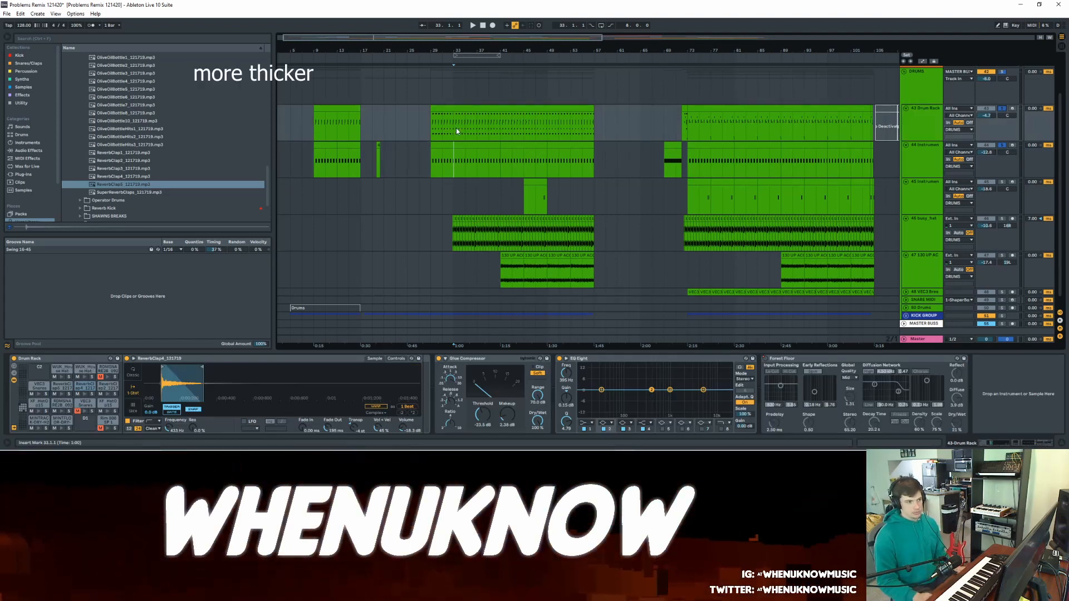
key("space")
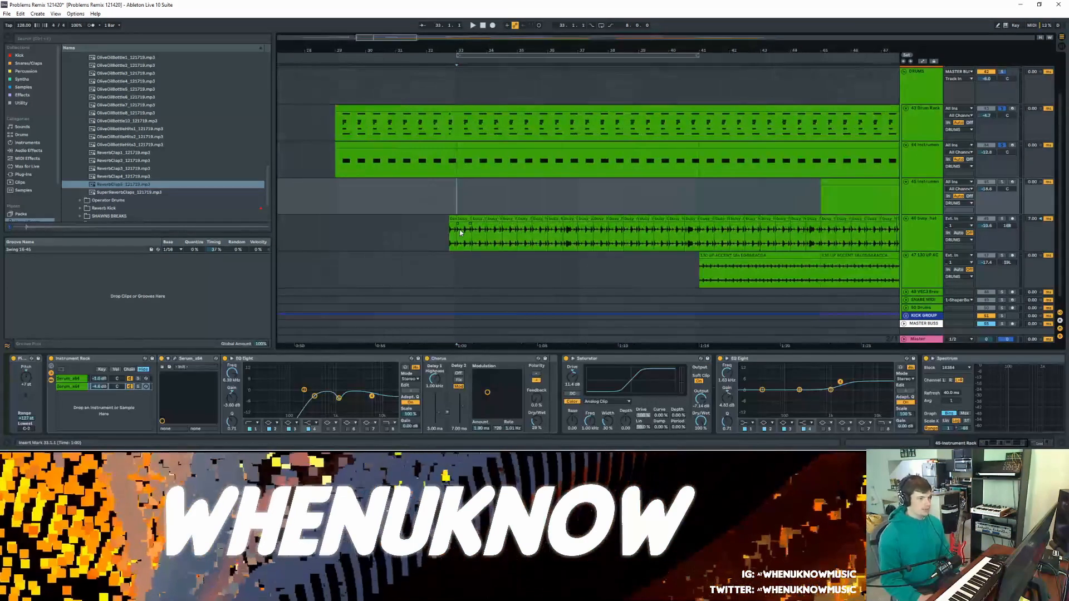
- Solo the busy_hat track, inspect the sample waveform of its clip at bar 33, and show the track's device chain
left_click(1001, 219)
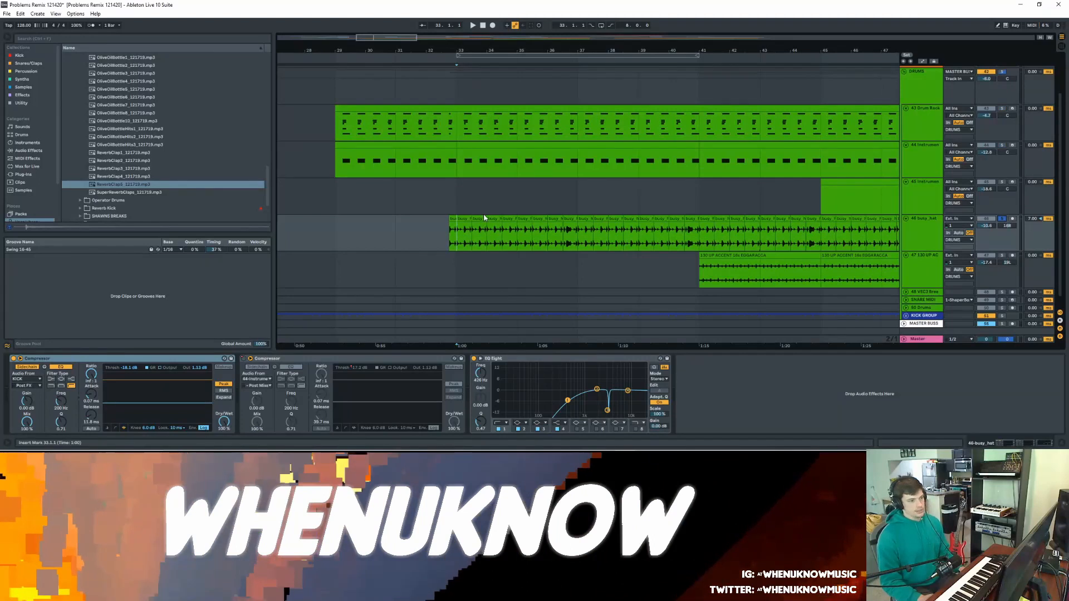
double_click(465, 234)
left_click_drag(507, 278, 507, 222)
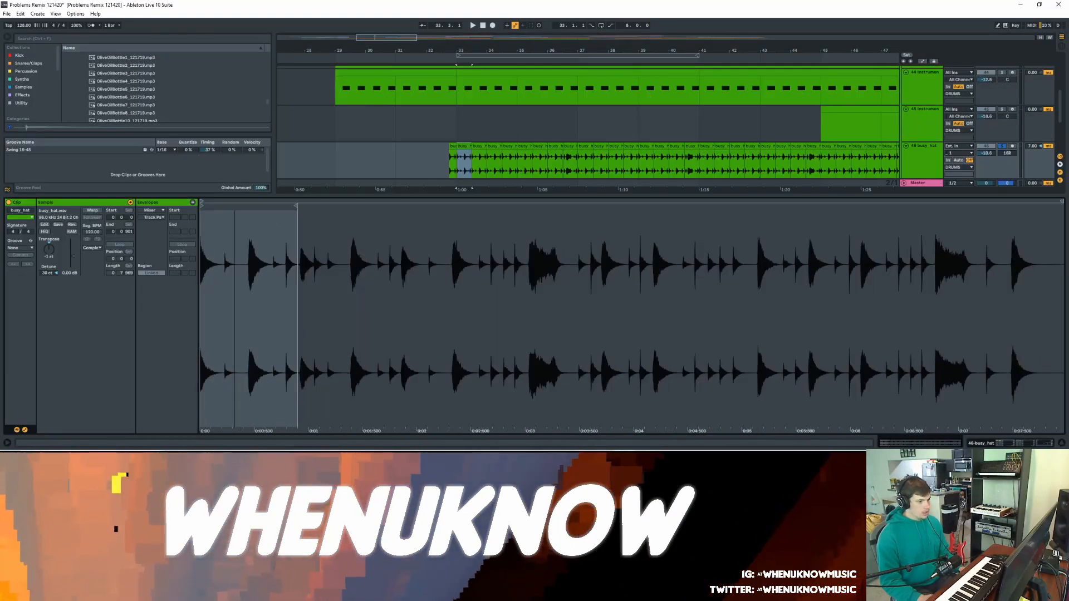
key("ctrl+alt+l")
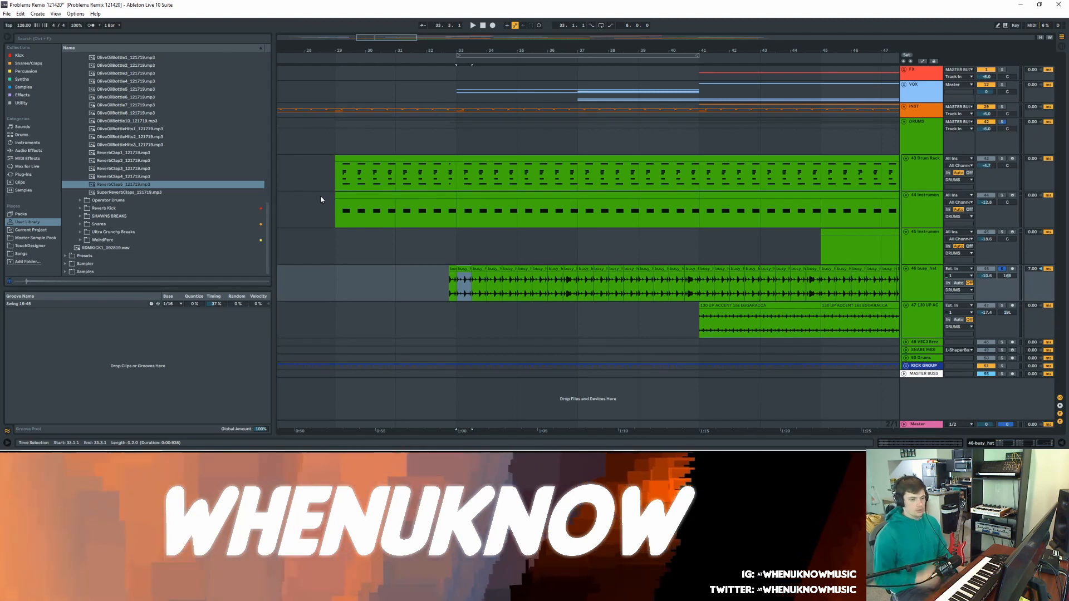
double_click(923, 282)
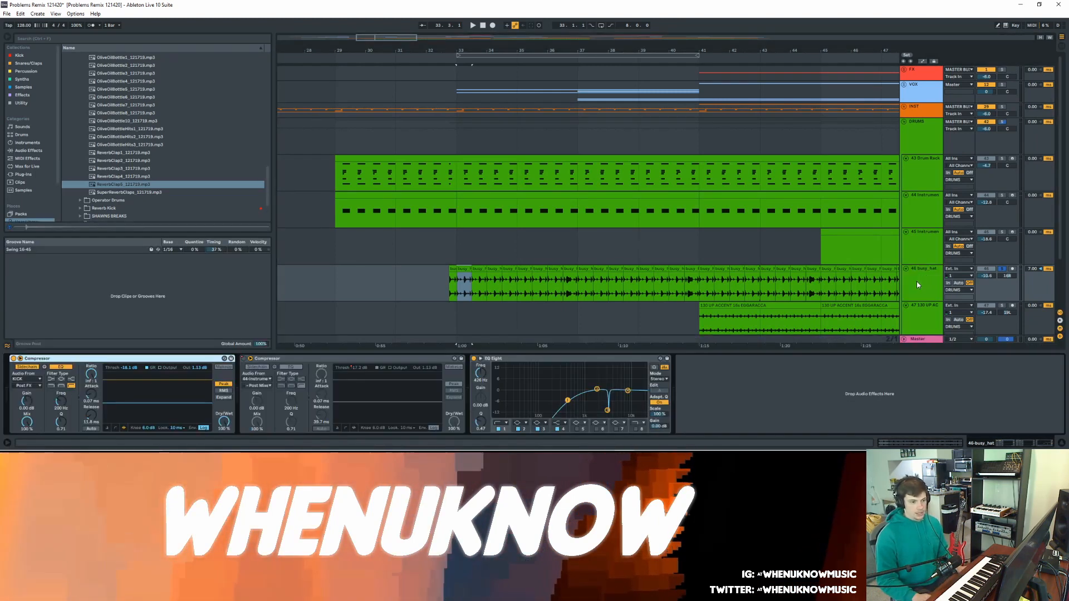
scroll(806, 333, "down", 3)
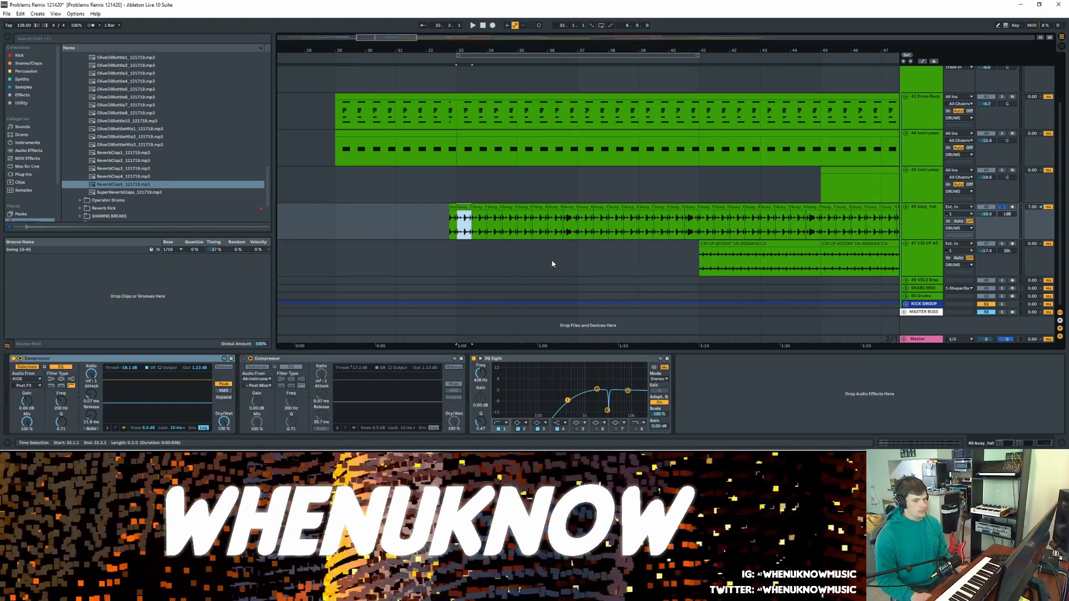
- Copy the busy_hat slice at bar 33 to bar 29, extend the copy to play more of the sample, and delete it
left_click(456, 229)
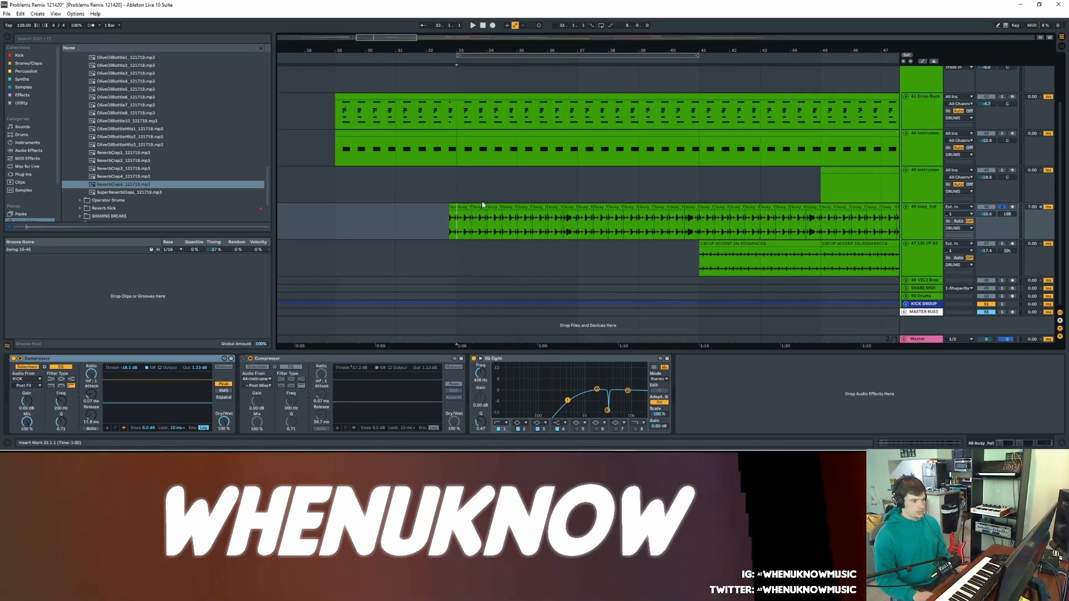
double_click(466, 207)
left_click_drag(507, 226, 239, 208)
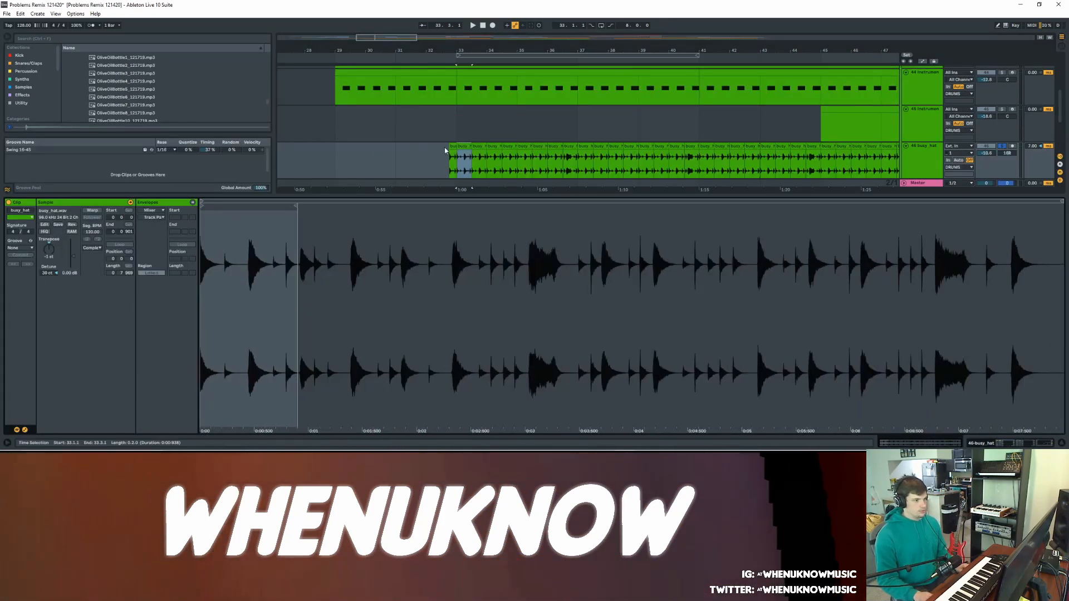
key("ctrl+c")
left_click(346, 151)
key("ctrl+v")
left_click_drag(350, 146, 392, 144)
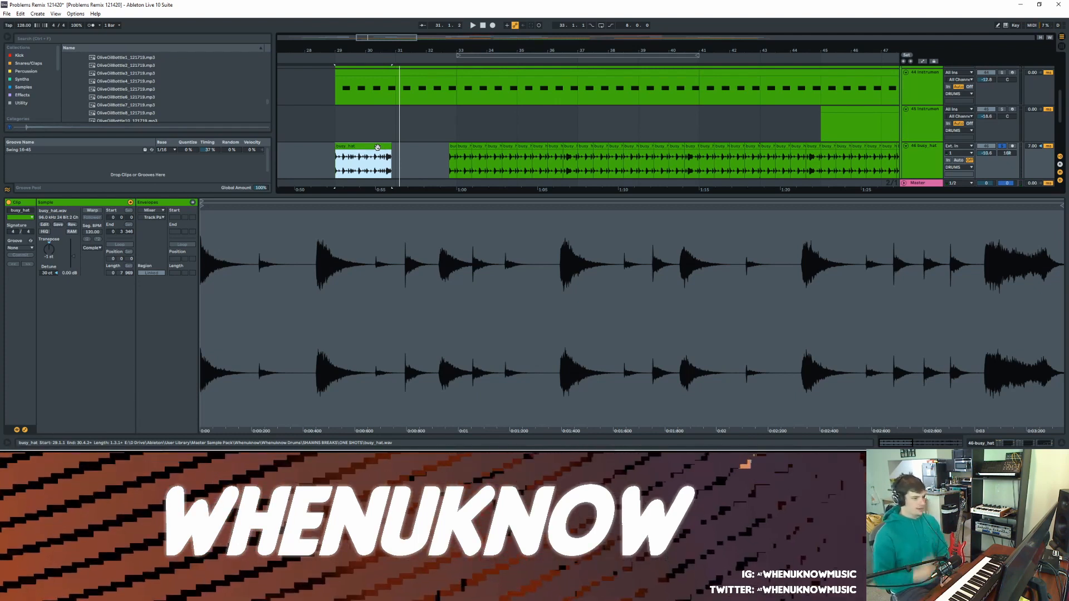
key("Delete")
- Examine the busy_hat track's device chain, including the Compressor sidechained to the kick and the notch in EQ Eight
double_click(915, 154)
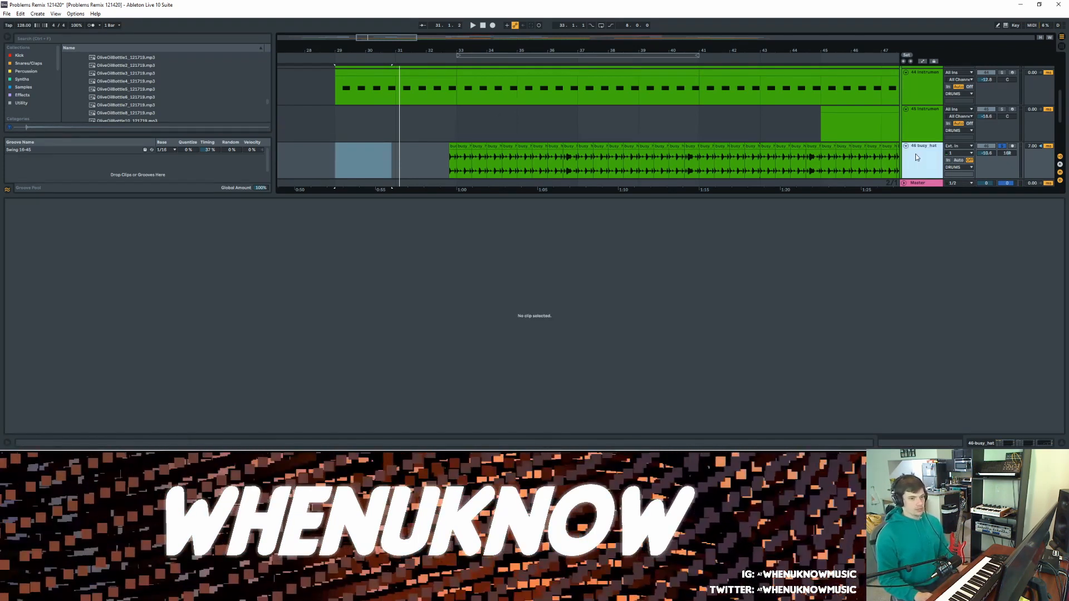
left_click(919, 210)
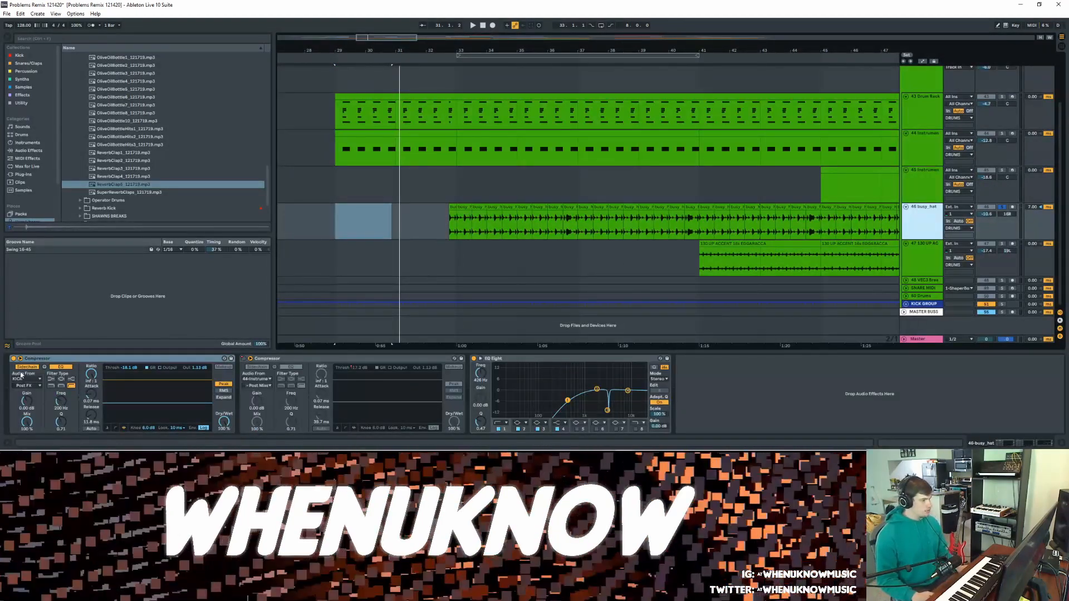
left_click(39, 378)
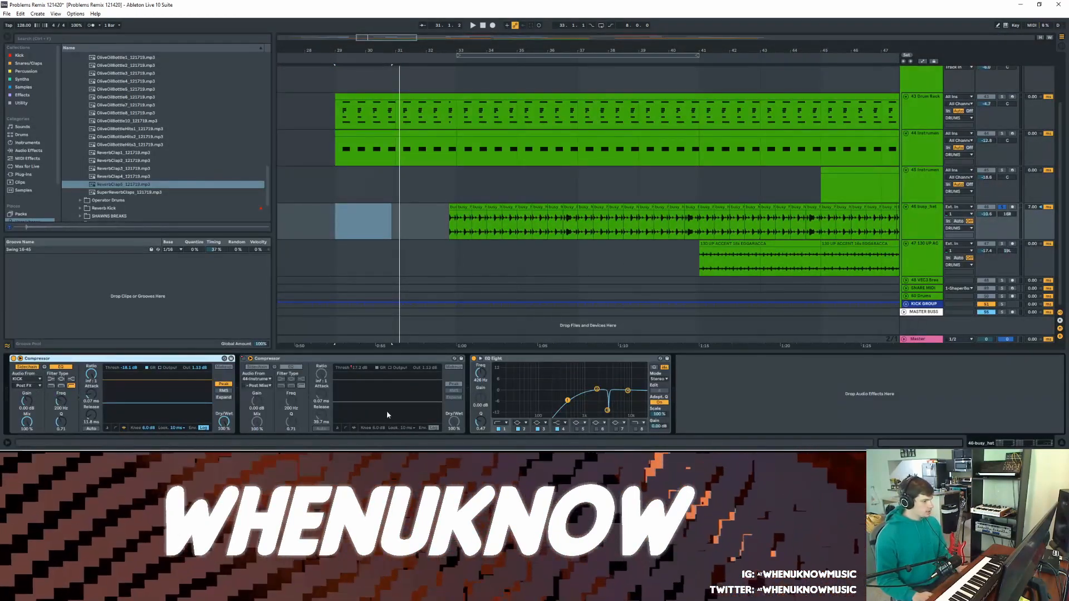
left_click(608, 412)
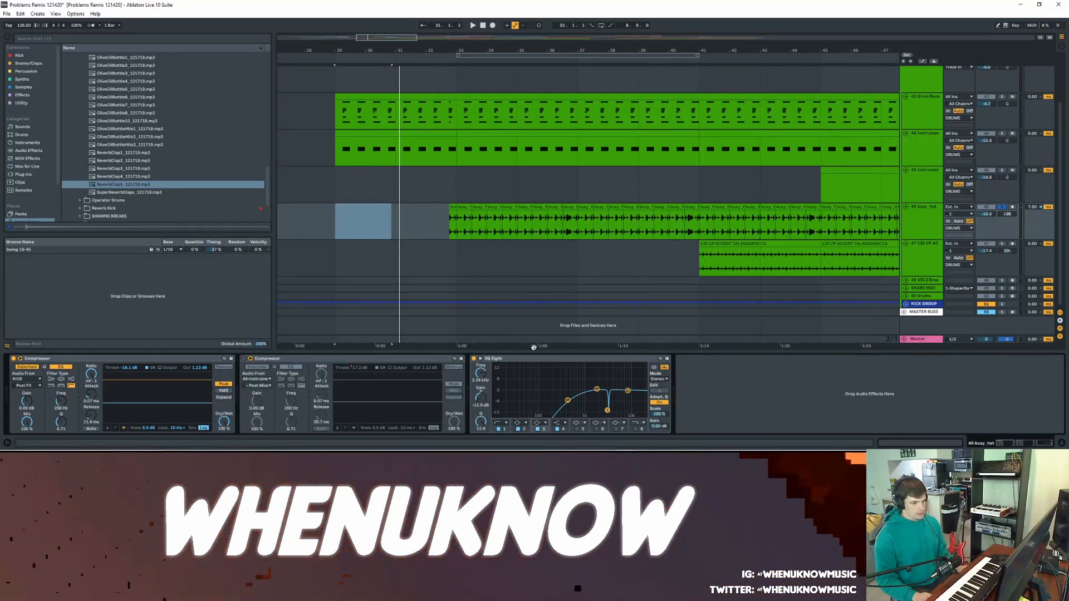
- Play the busy_hat track in solo from bar 33 and again from just before bar 37
left_click(461, 242)
key("space")
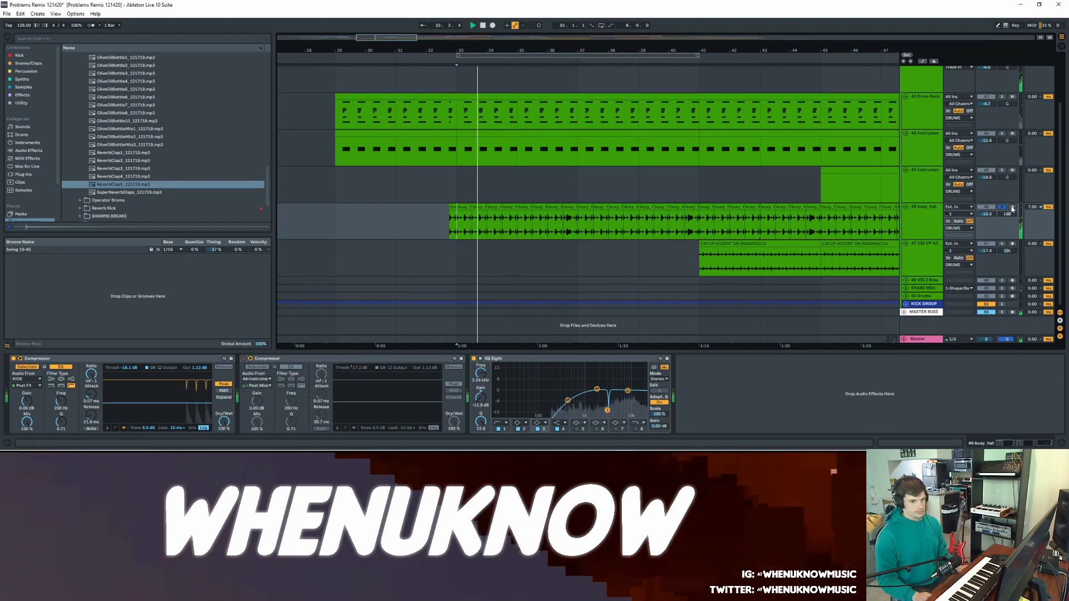
left_click(564, 227)
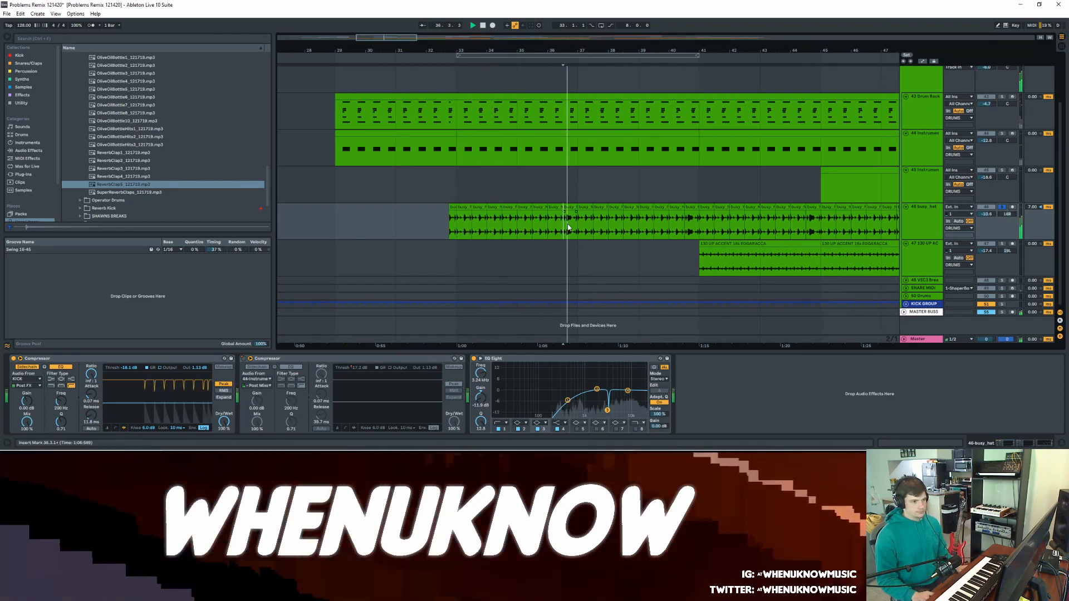
left_click(917, 221)
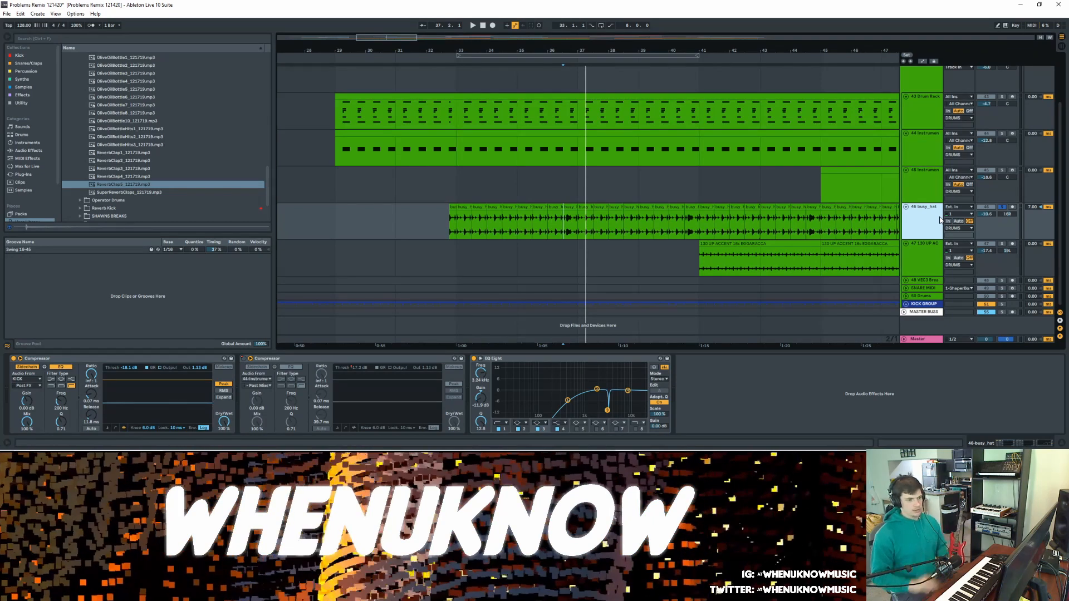
- Solo the 130 UP ACCENT track, play its first clip from bar 41, and dismiss the Dropbox notification
left_click(563, 193)
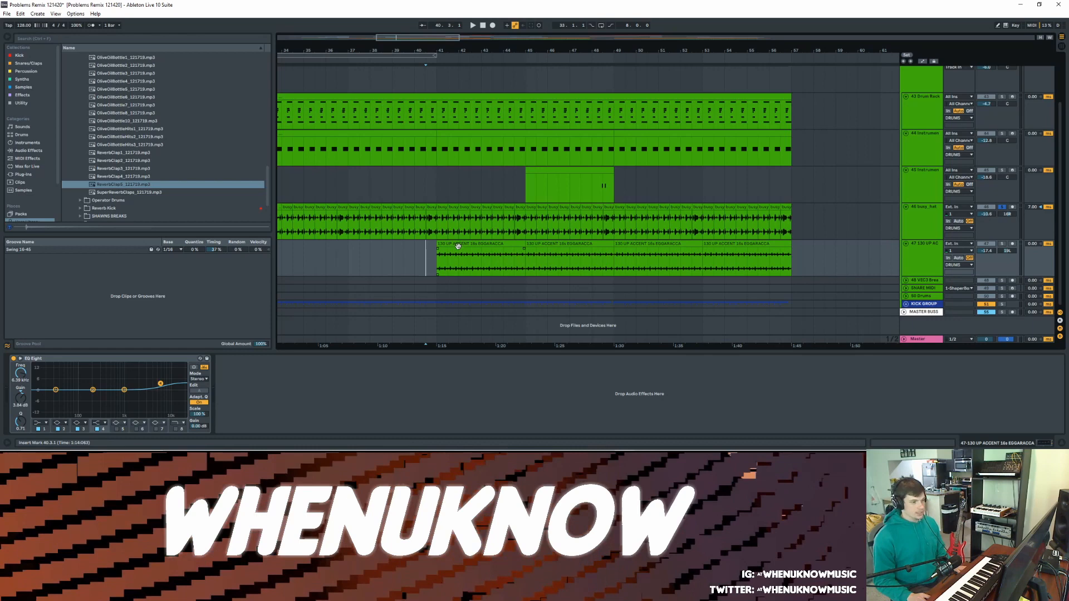
left_click(459, 244)
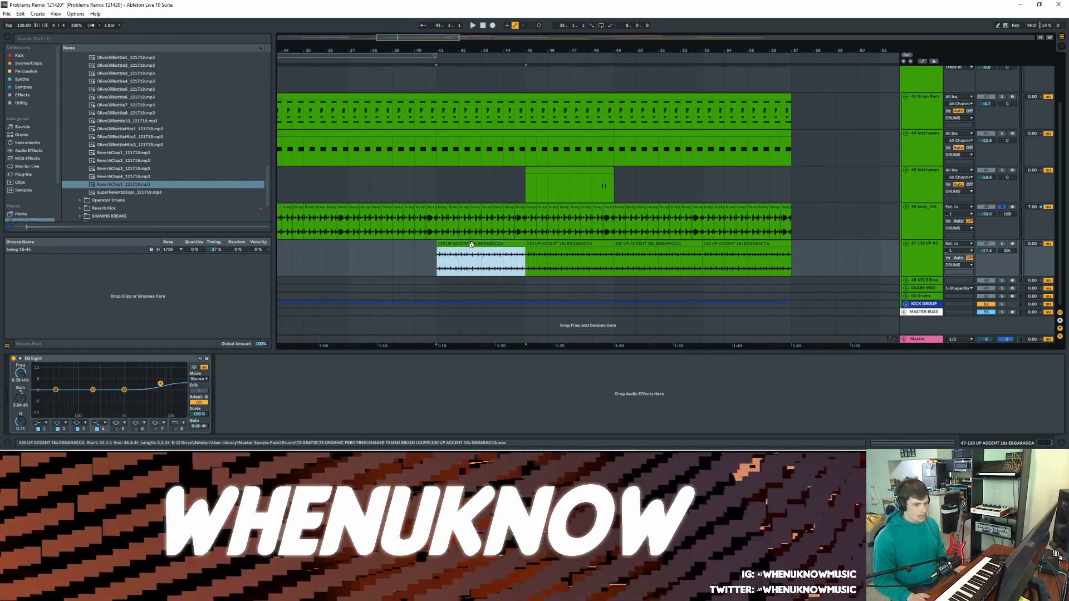
left_click(1004, 242)
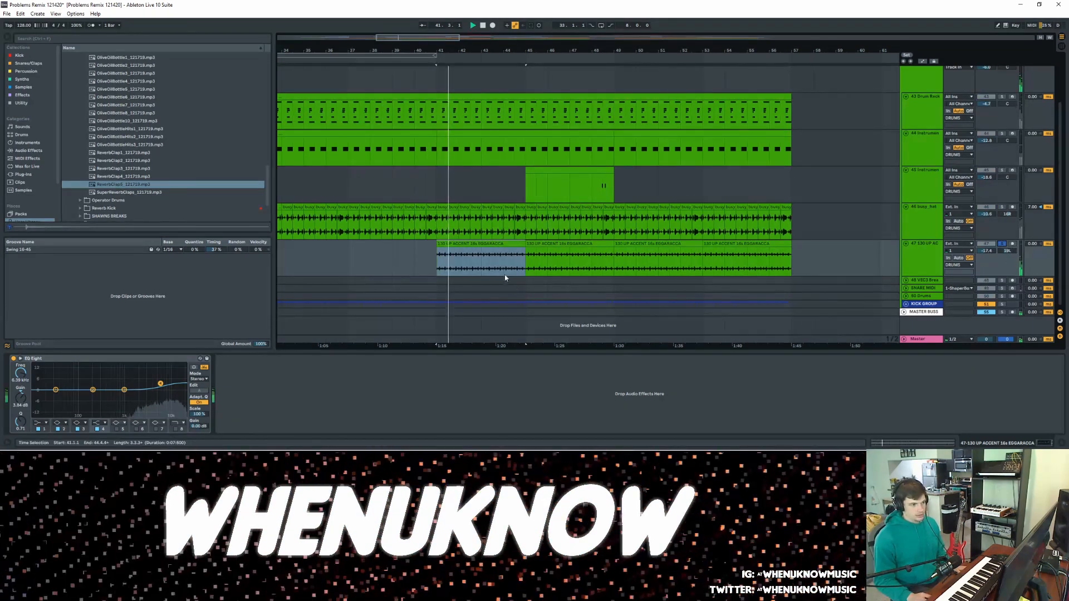
left_click(491, 243)
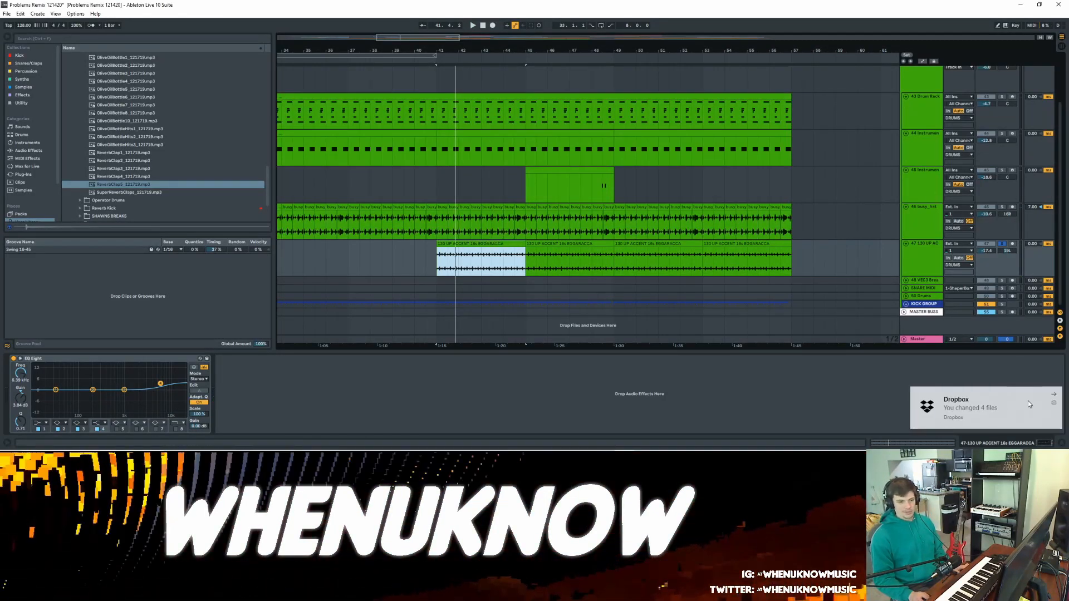
left_click(1054, 396)
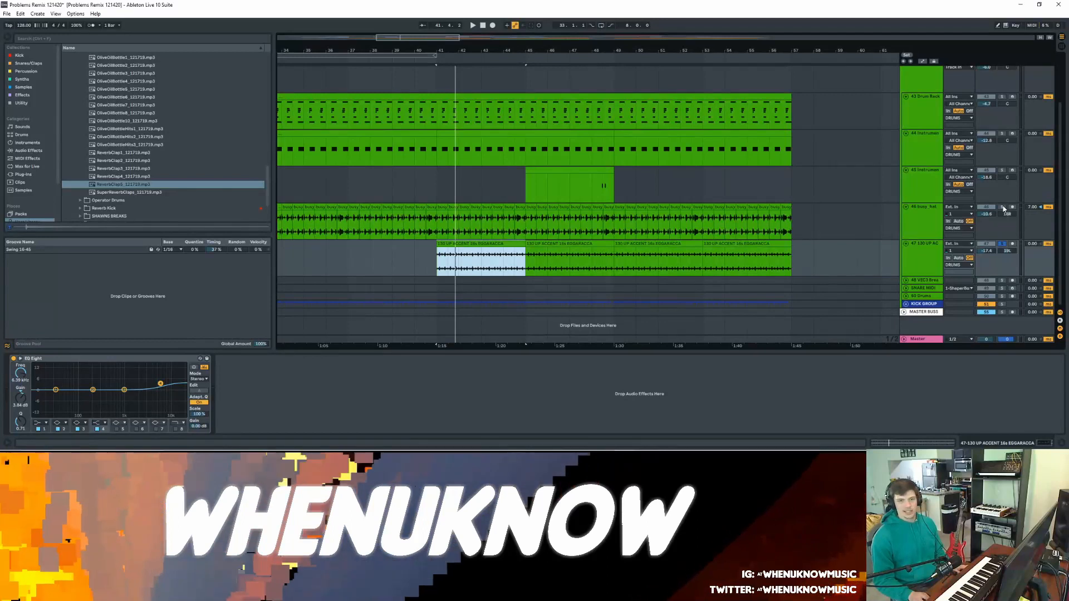
- Solo the whole DRUMS group and play the second drop's drums from bar 72
left_click(439, 231)
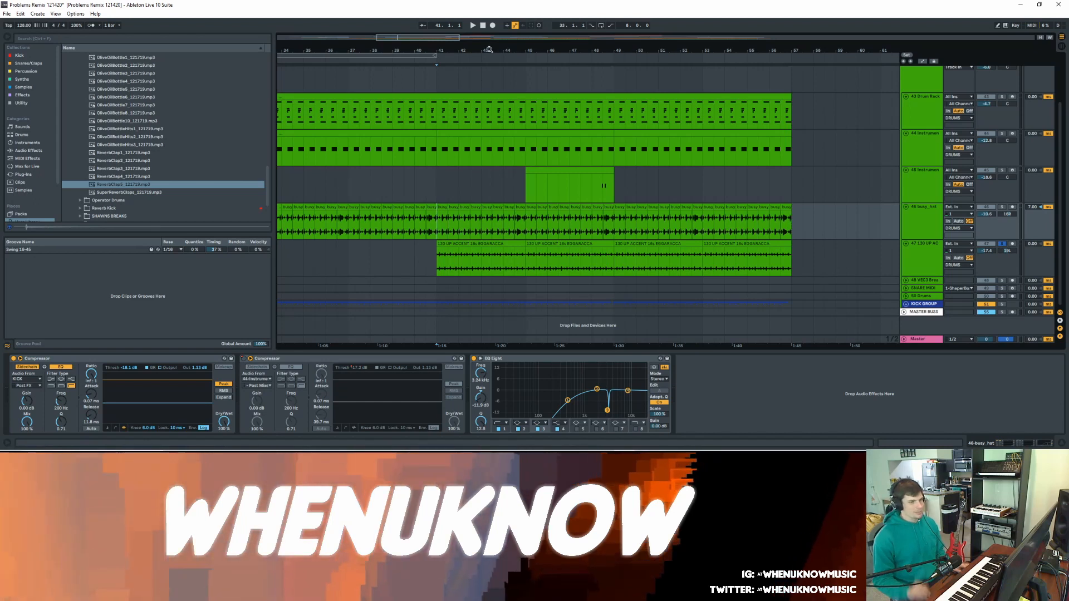
left_click_drag(493, 49, 420, 38)
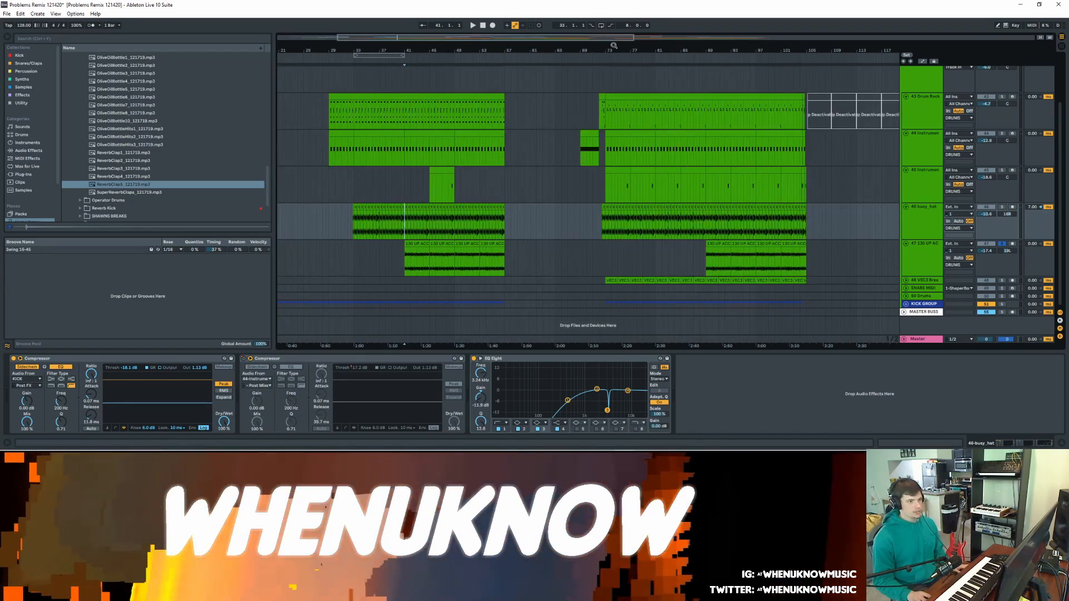
left_click_drag(613, 45, 560, 54)
left_click(469, 119)
scroll(543, 136, "up", 2)
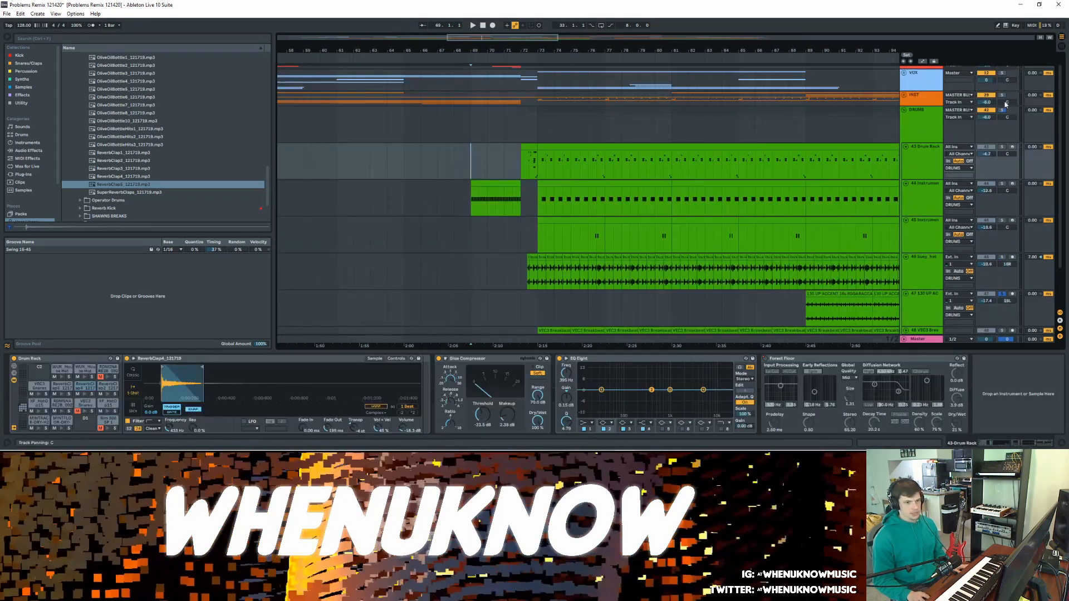
scroll(707, 135, "down", 2)
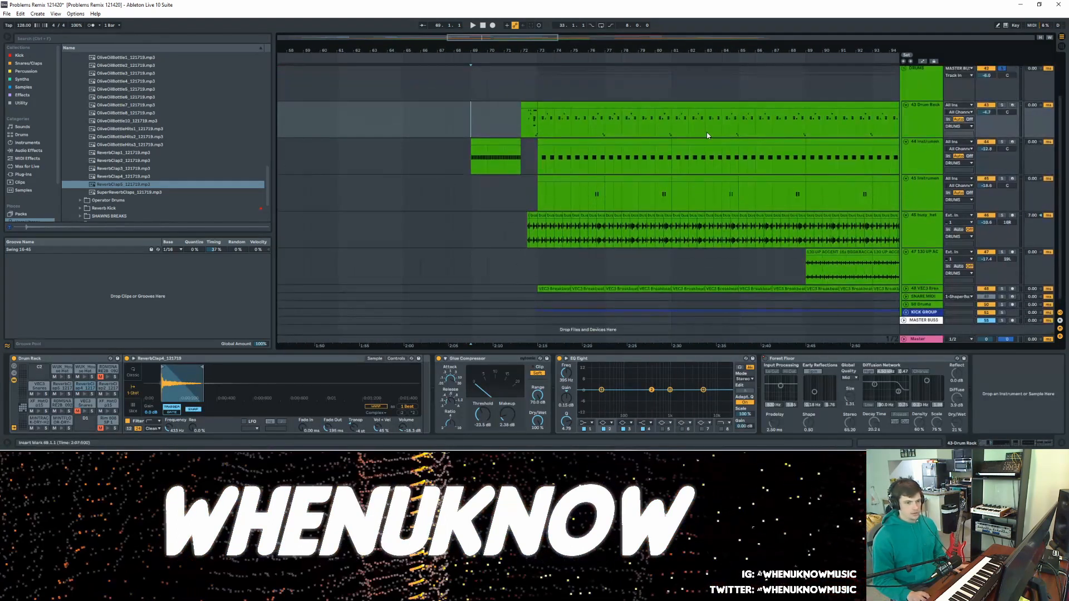
scroll(707, 135, "up", 1)
left_click(513, 131)
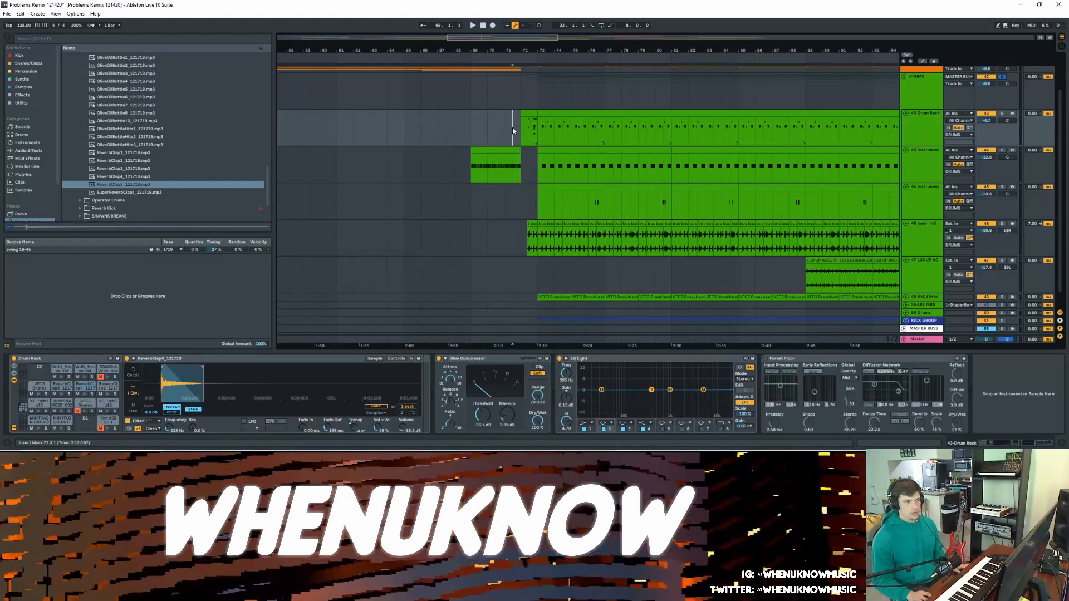
left_click(519, 127)
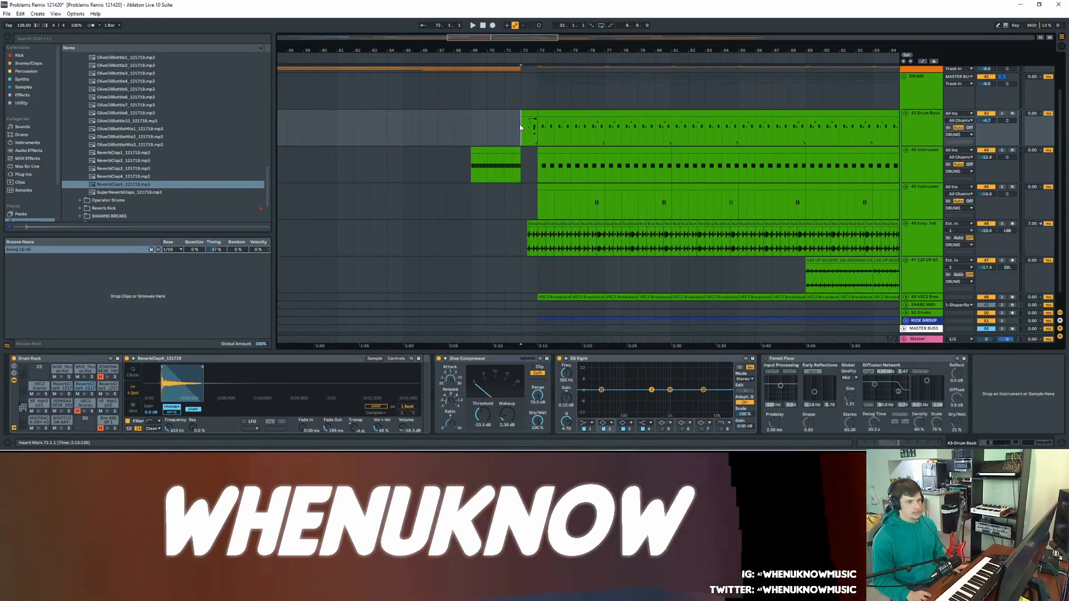
left_click_drag(570, 50, 478, 48)
key("space")
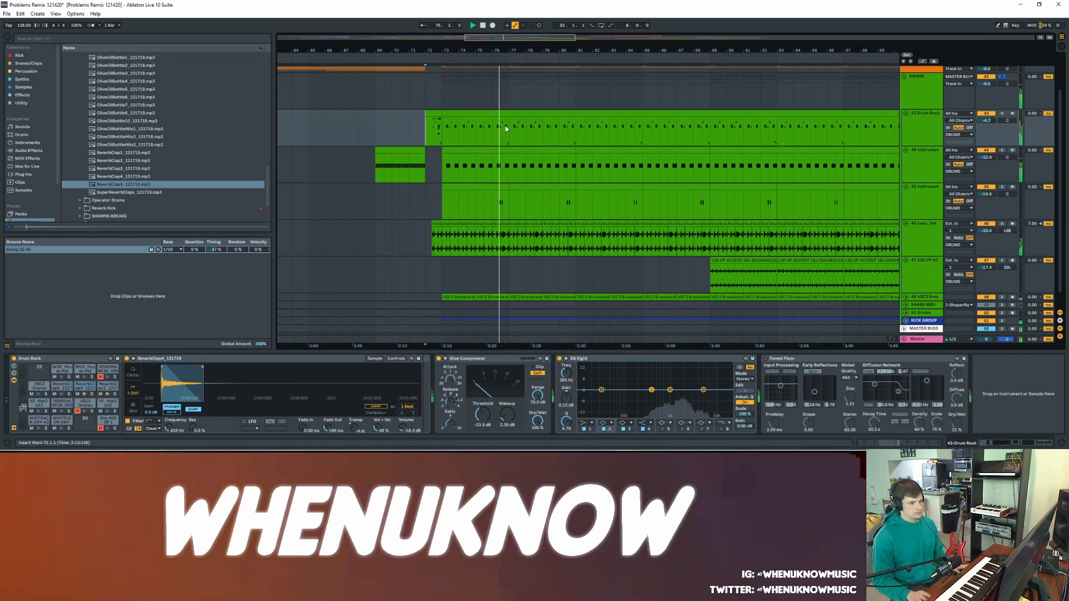
- Show track 45's Instrument Rack device chain and play the track in solo from bar 76
scroll(796, 205, "down", 1)
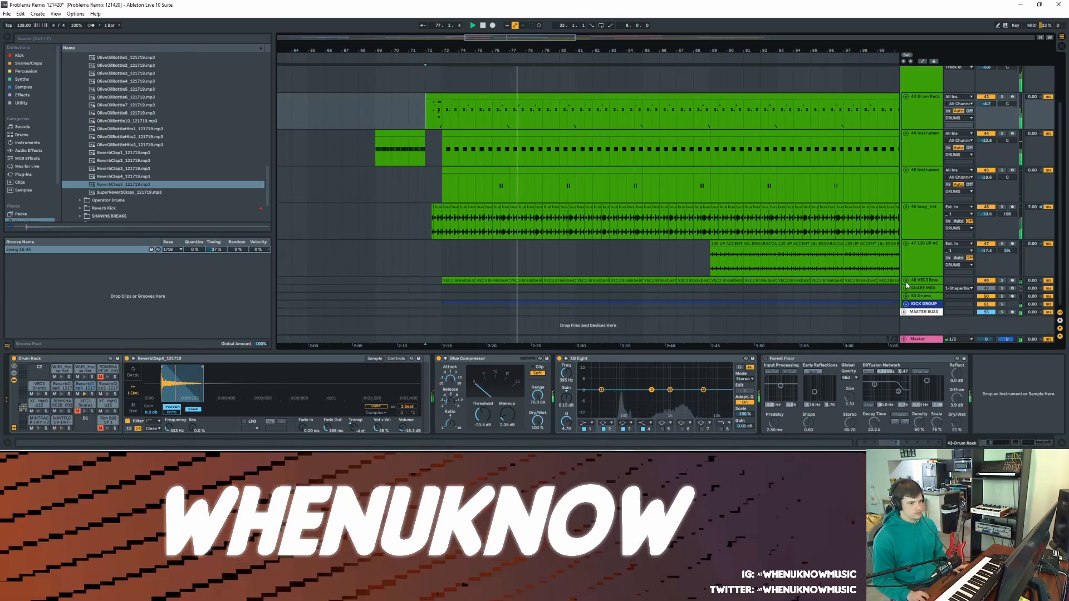
left_click(922, 187)
key("s")
left_click(500, 187)
key("space")
key("space")
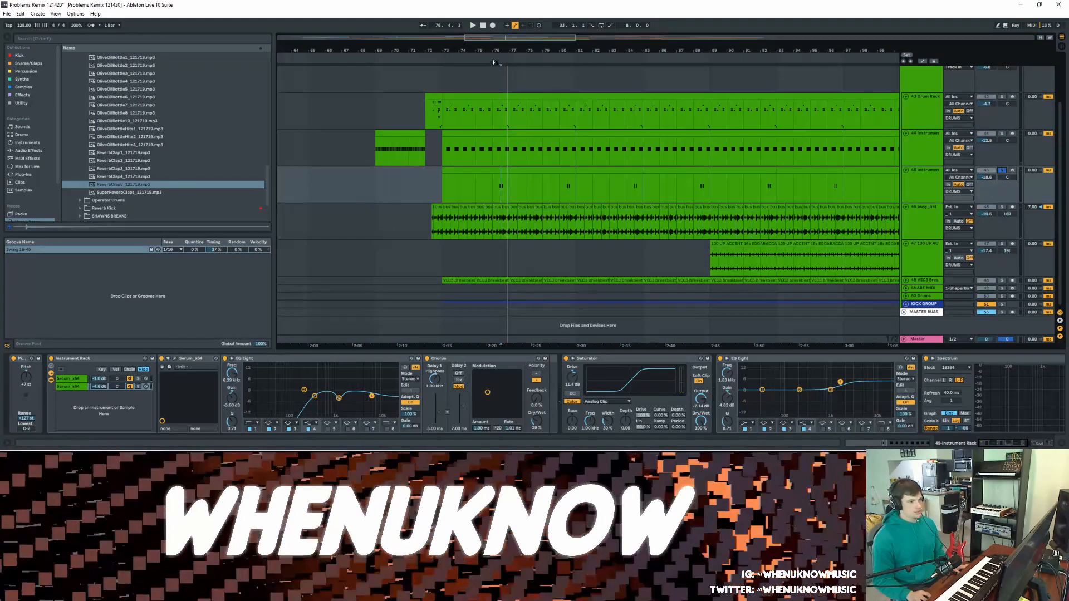
key("space")
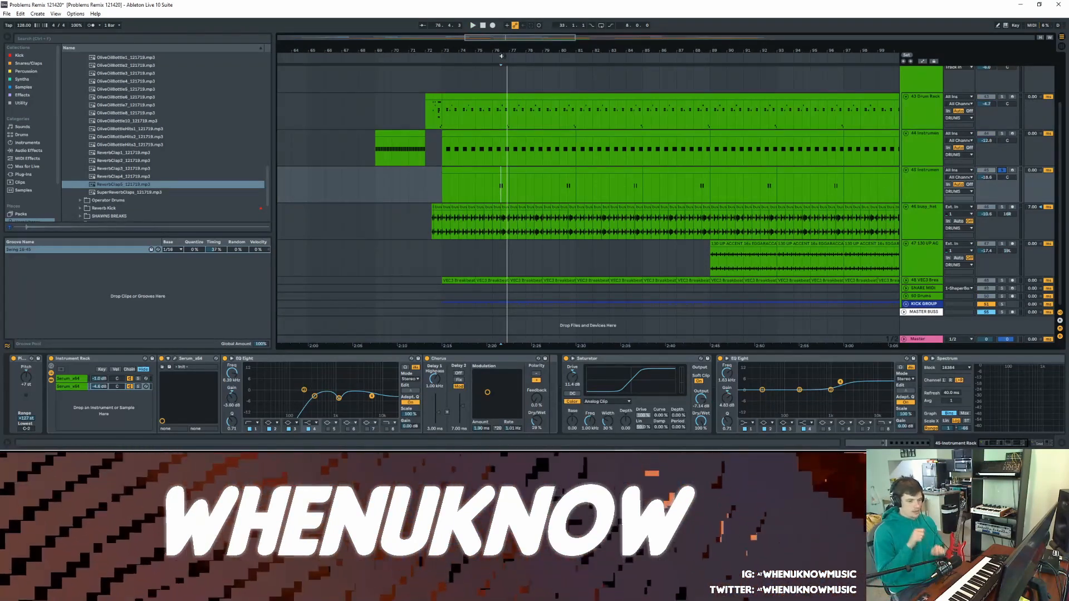
left_click(493, 168)
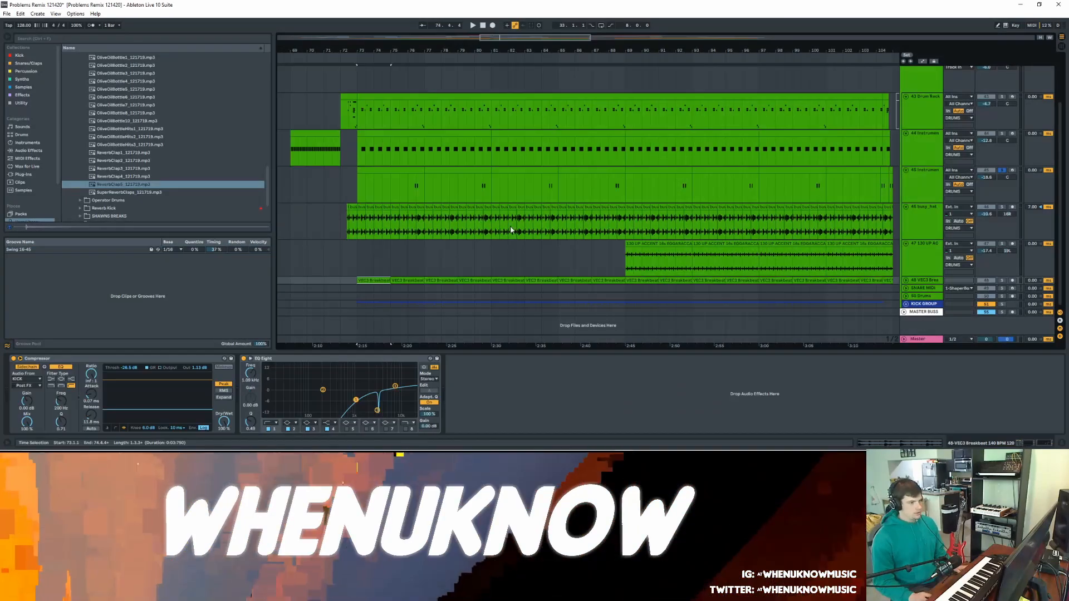
- Unfold the VEC3 Breakbeat track and play the Drum Rack track in solo from bar 76
left_click(906, 281)
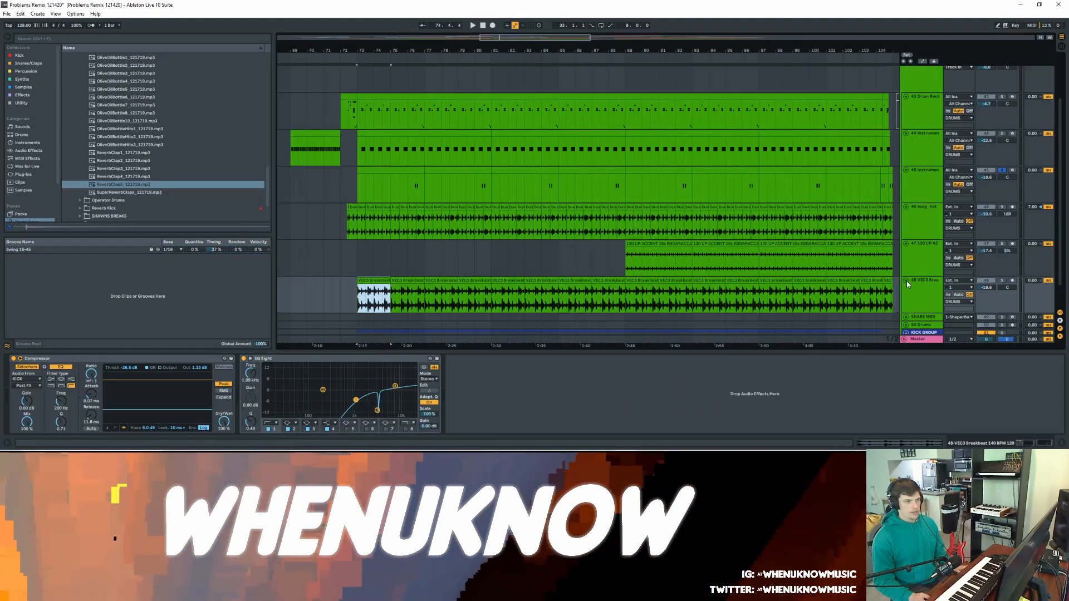
left_click(416, 108)
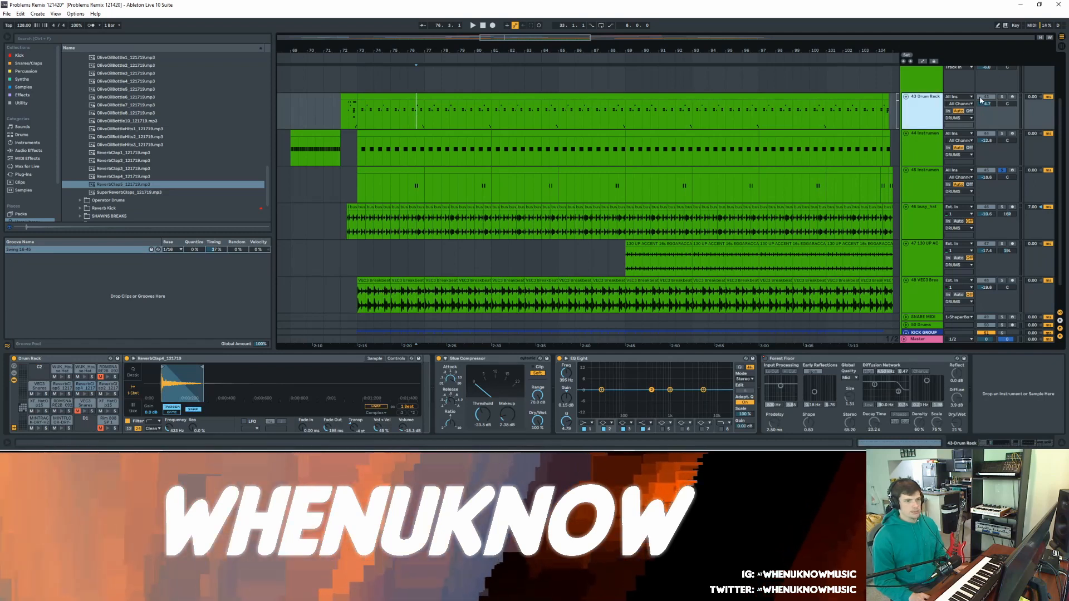
left_click(146, 411)
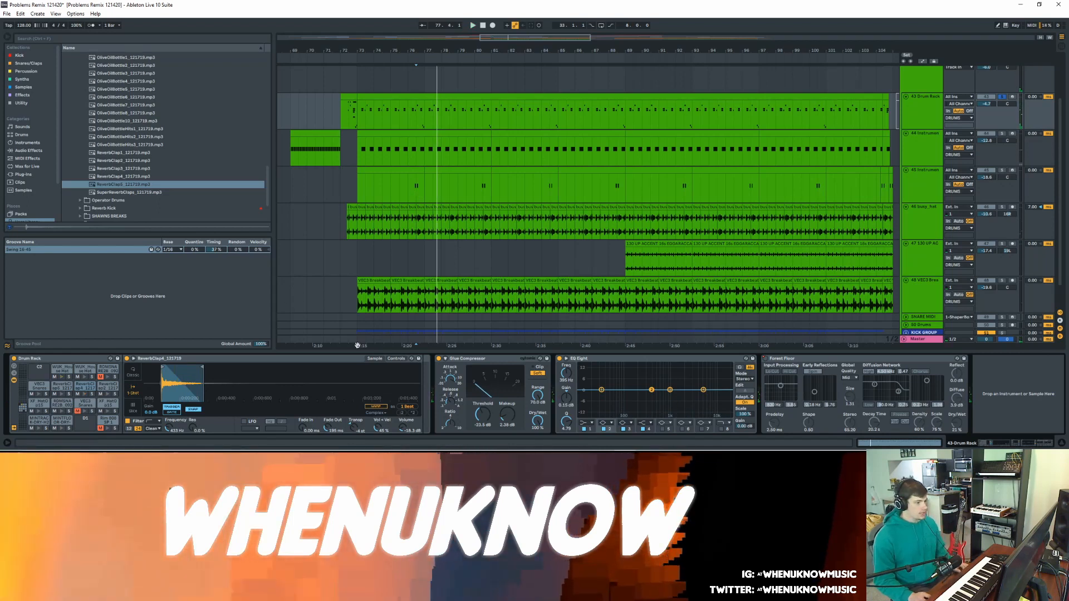
left_click_drag(360, 351, 363, 398)
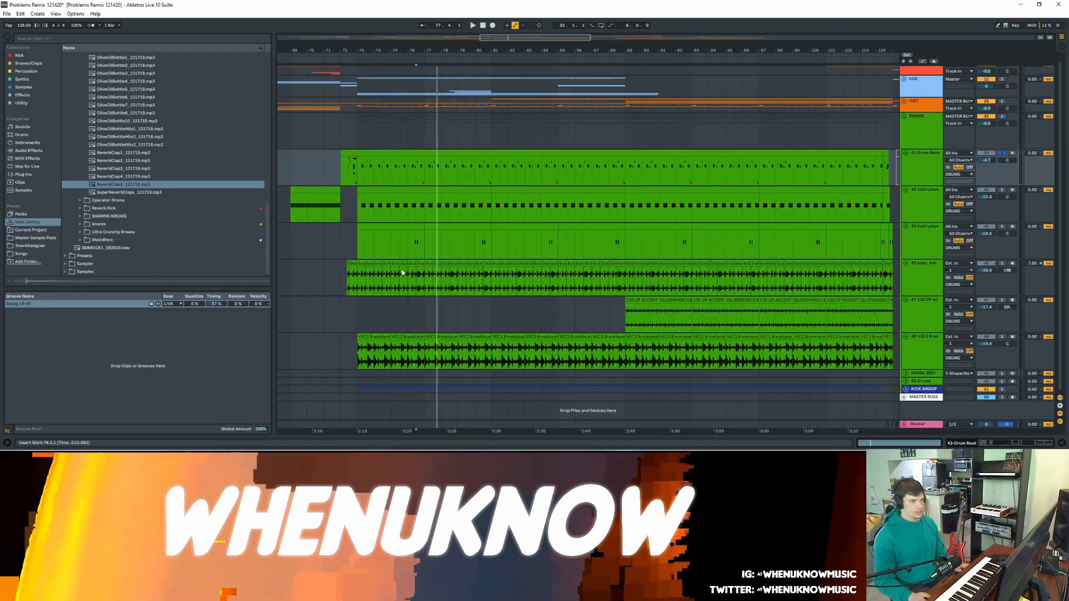
left_click(410, 183)
- Solo the VEC3 Breakbeat track, show its Compressor and EQ Eight, and play its clip around bar 75
left_click(408, 350)
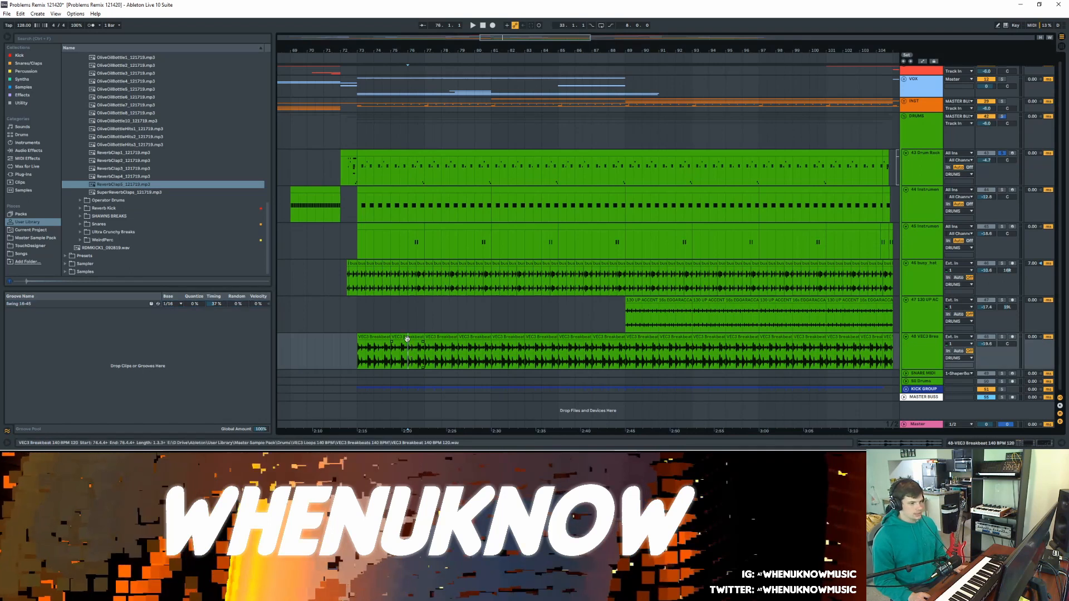
left_click(919, 348)
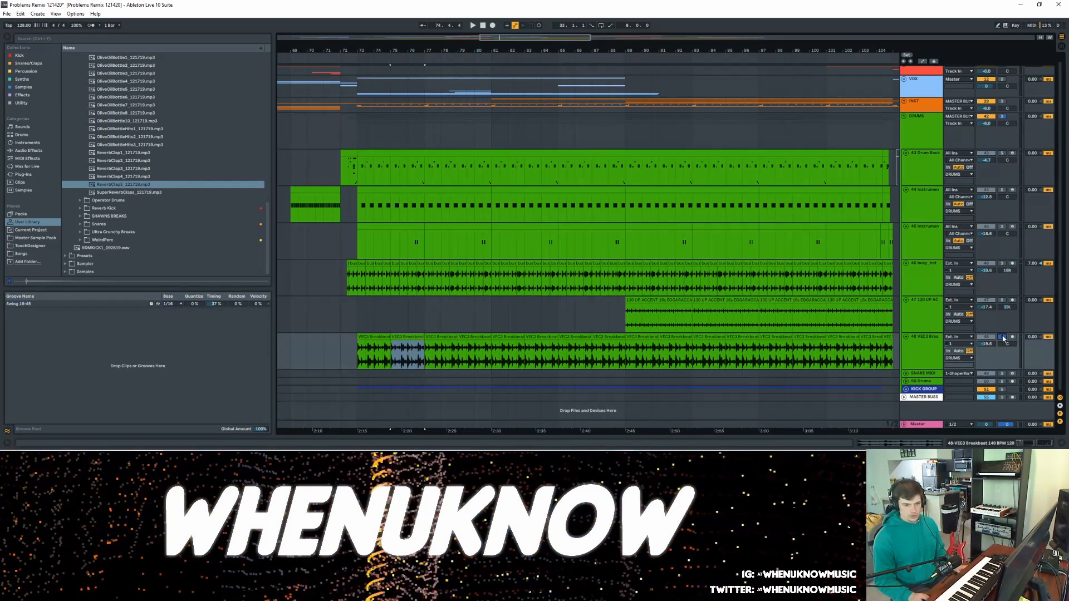
double_click(921, 350)
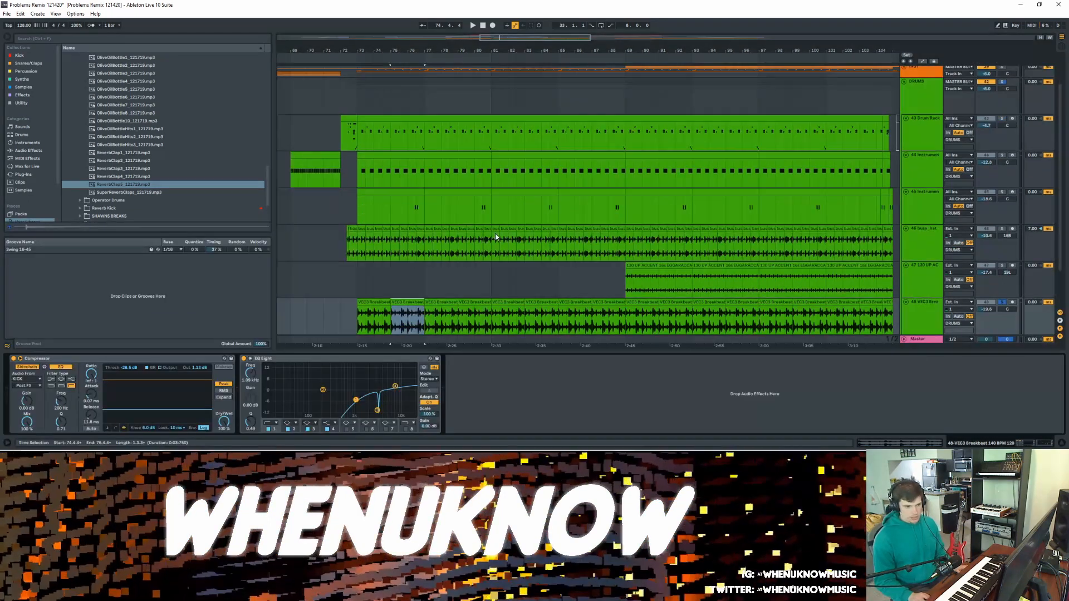
left_click(408, 253)
key("space")
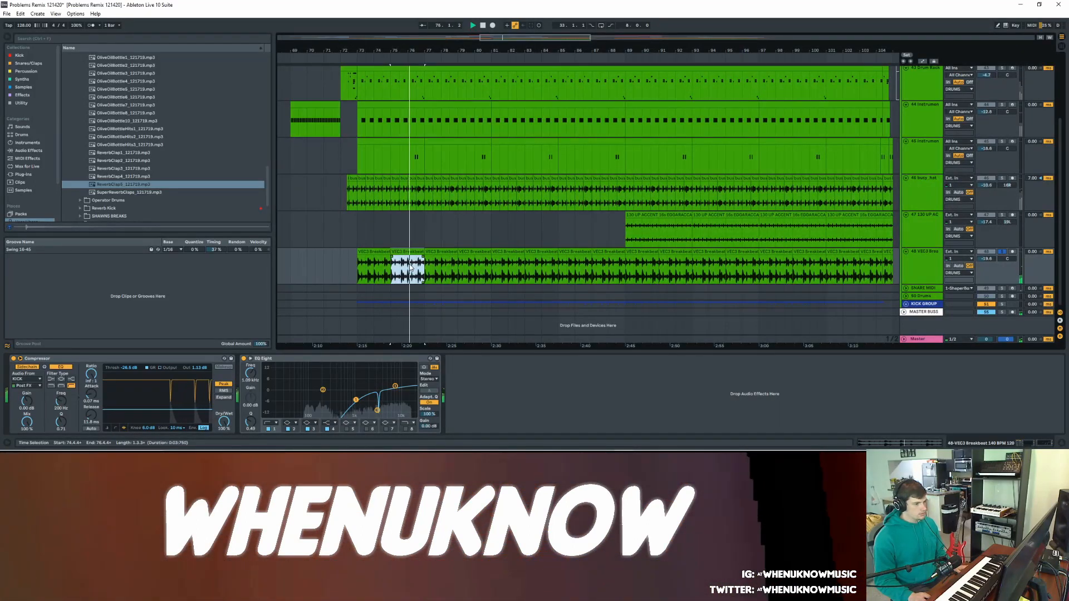
key("space")
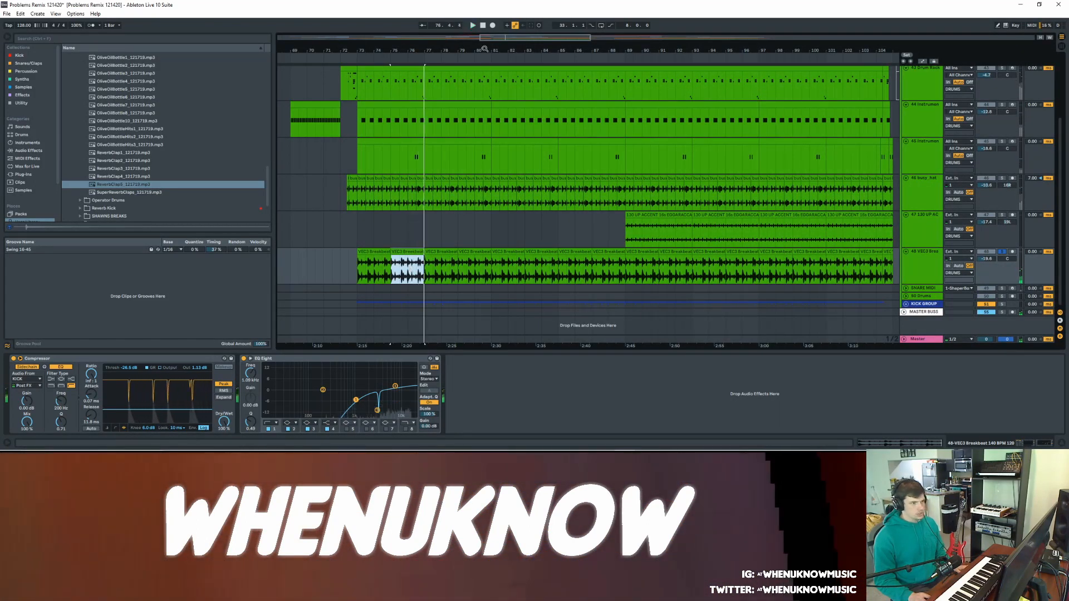
- Set the arrangement to a fixed 2-bar grid and turn off solo on the VEC3 Breakbeat track
left_click_drag(485, 50, 431, 16)
right_click(556, 243)
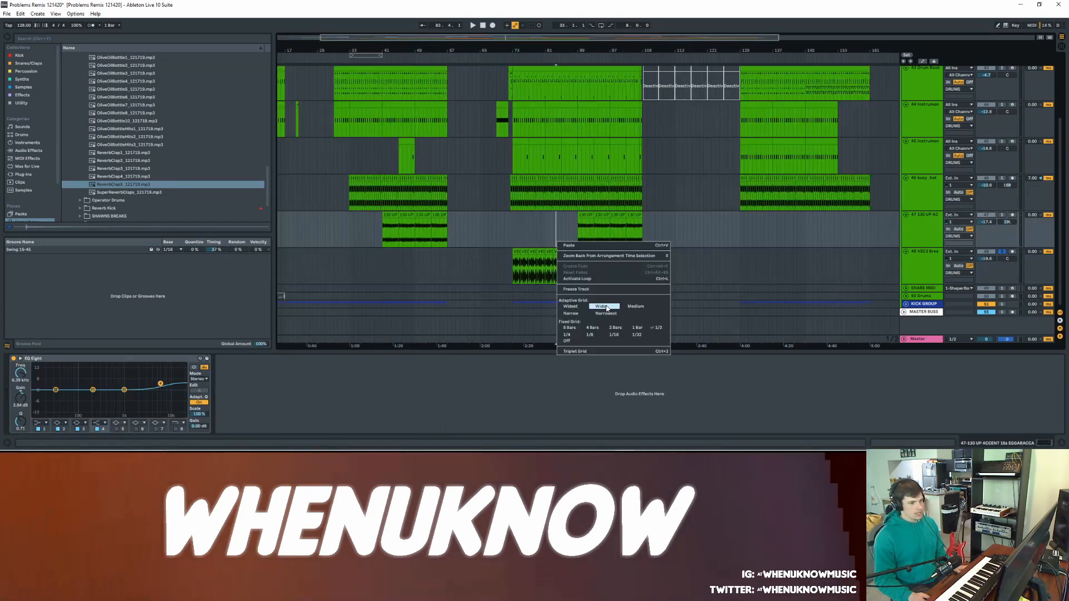
left_click(614, 327)
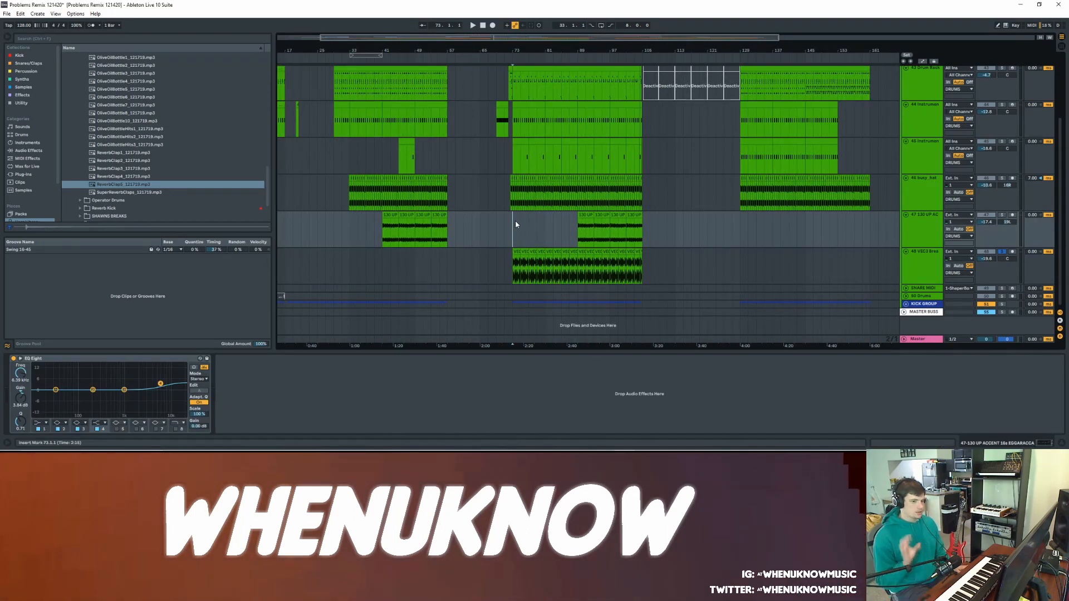
left_click(1002, 252)
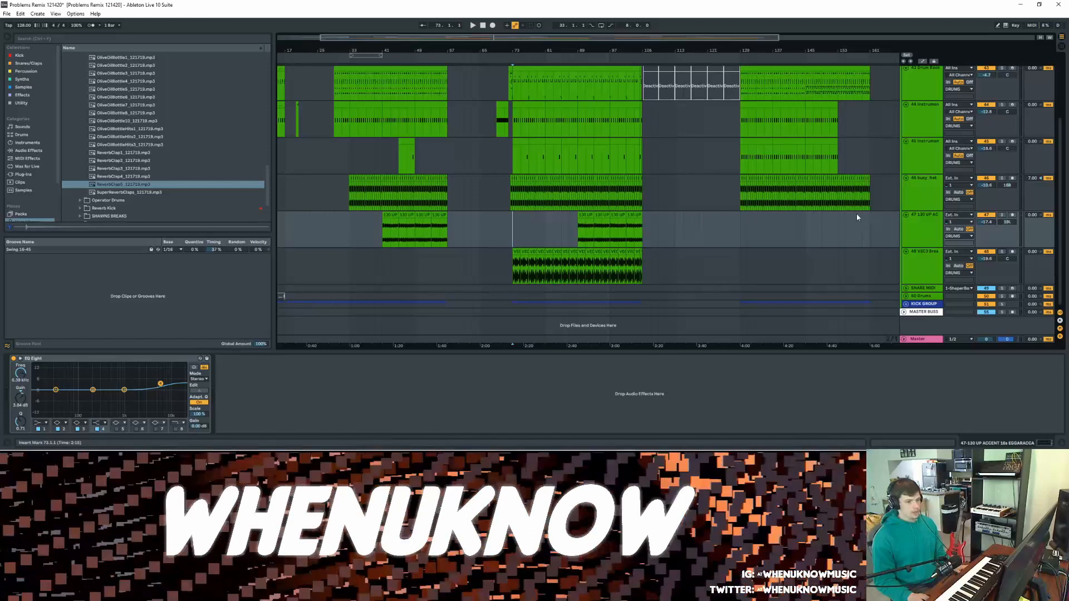
- Show the DRUMS group's device chain with the insert marker placed at bar 73
scroll(858, 217, "up", 1)
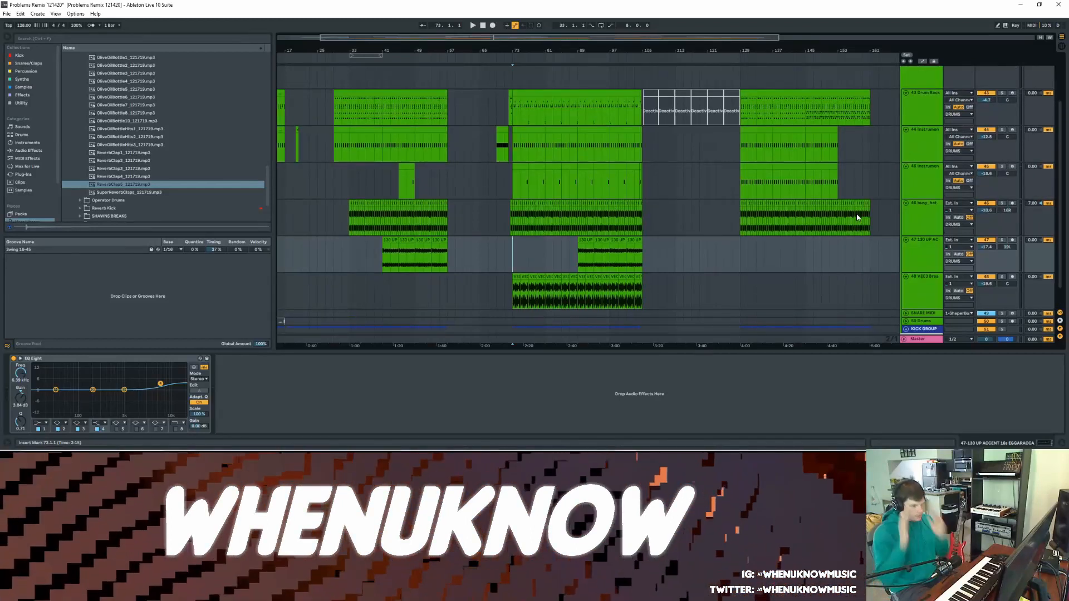
scroll(826, 185, "up", 2)
scroll(826, 184, "up", 1)
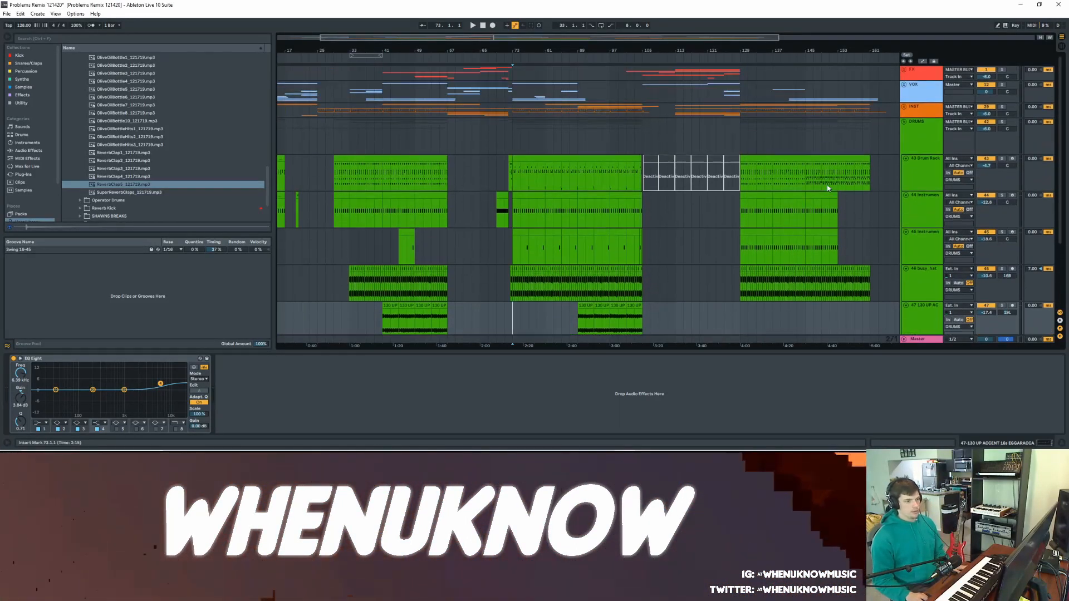
scroll(826, 185, "down", 1)
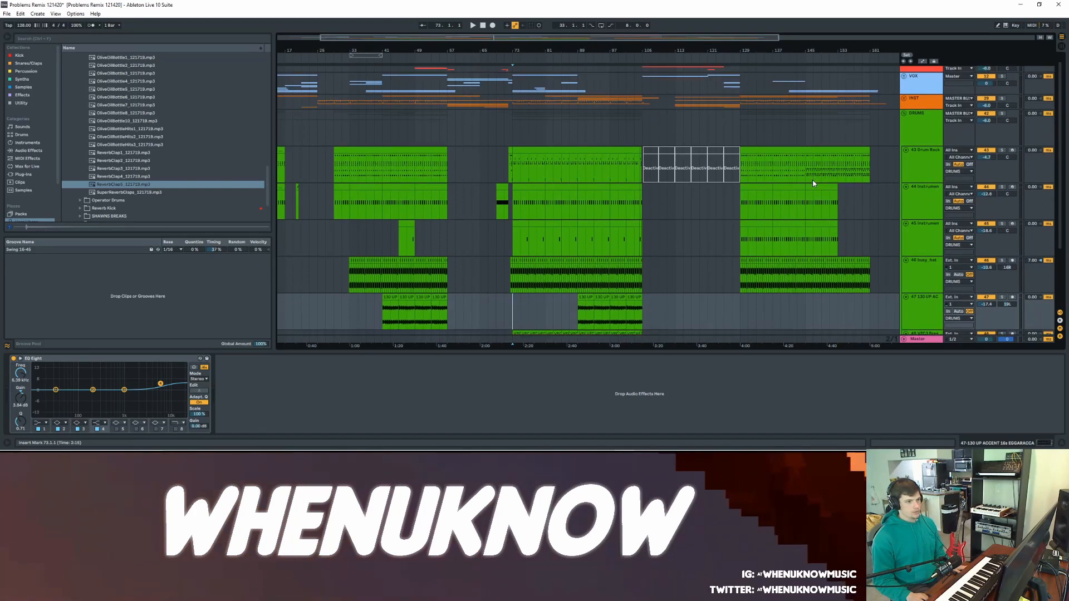
scroll(509, 147, "up", 1)
left_click(513, 143)
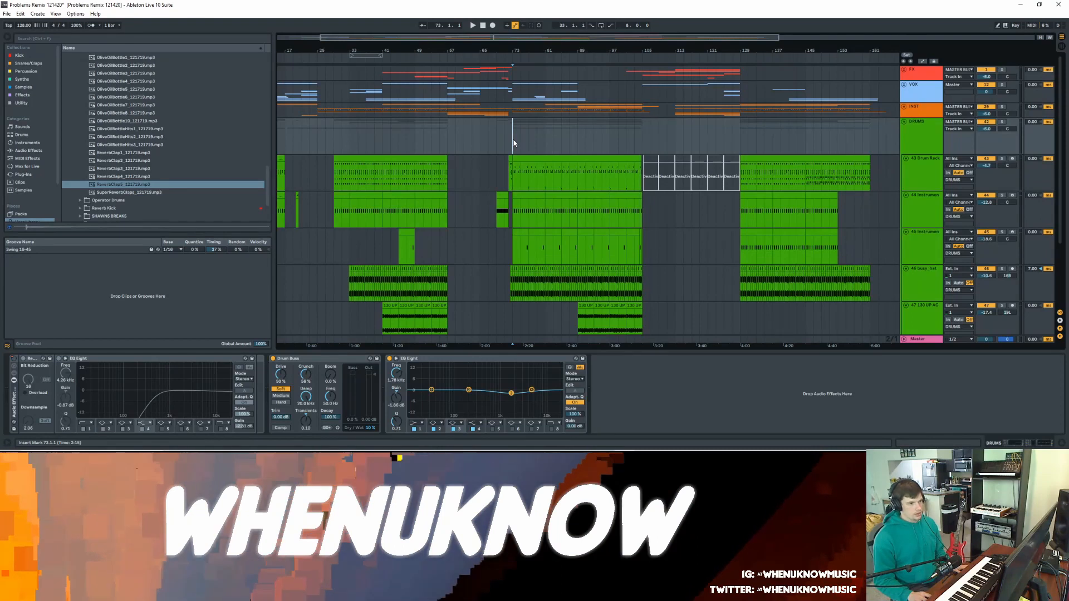
- Fold the DRUMS group so the arrangement is collapsed to the FX, VOX, INST and DRUMS groups and MASTER BUSS
scroll(513, 143, "down", 5)
scroll(513, 139, "down", 3)
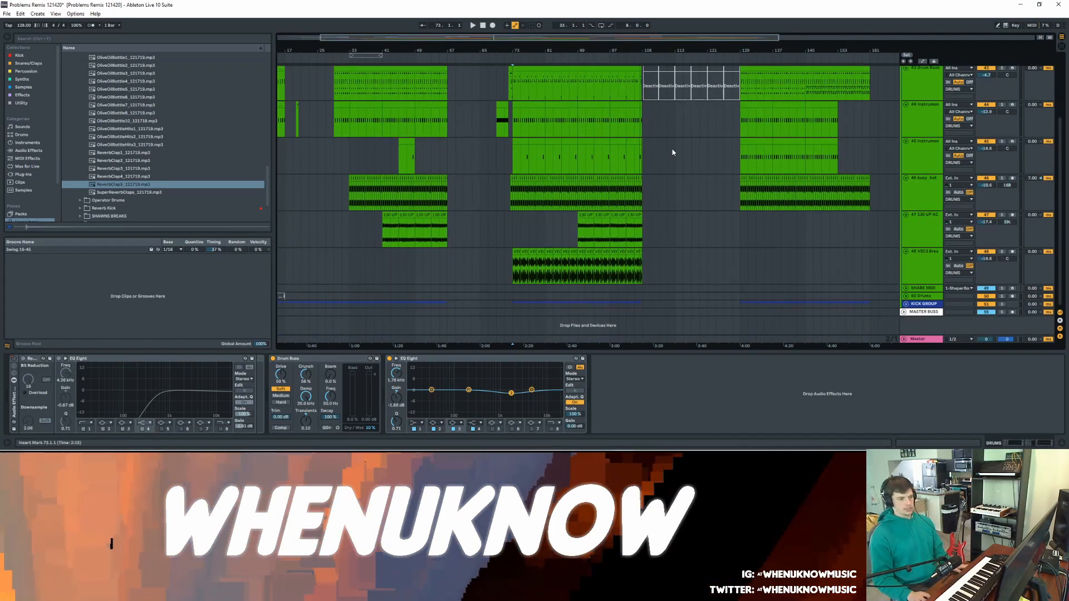
left_click(903, 123)
left_click(904, 122)
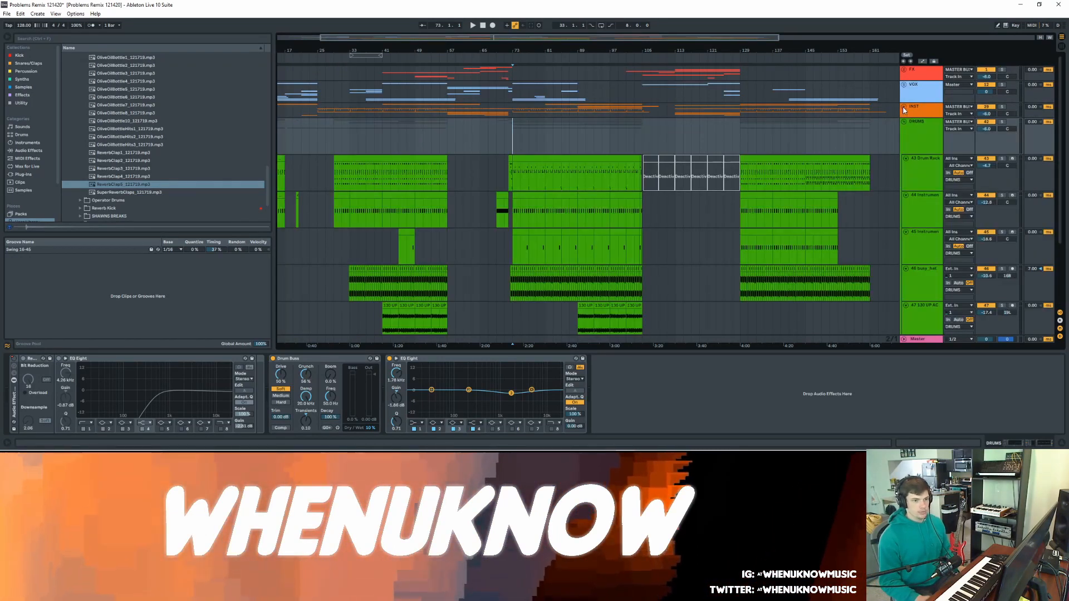
left_click(903, 107)
left_click(904, 87)
left_click(904, 87, "alt")
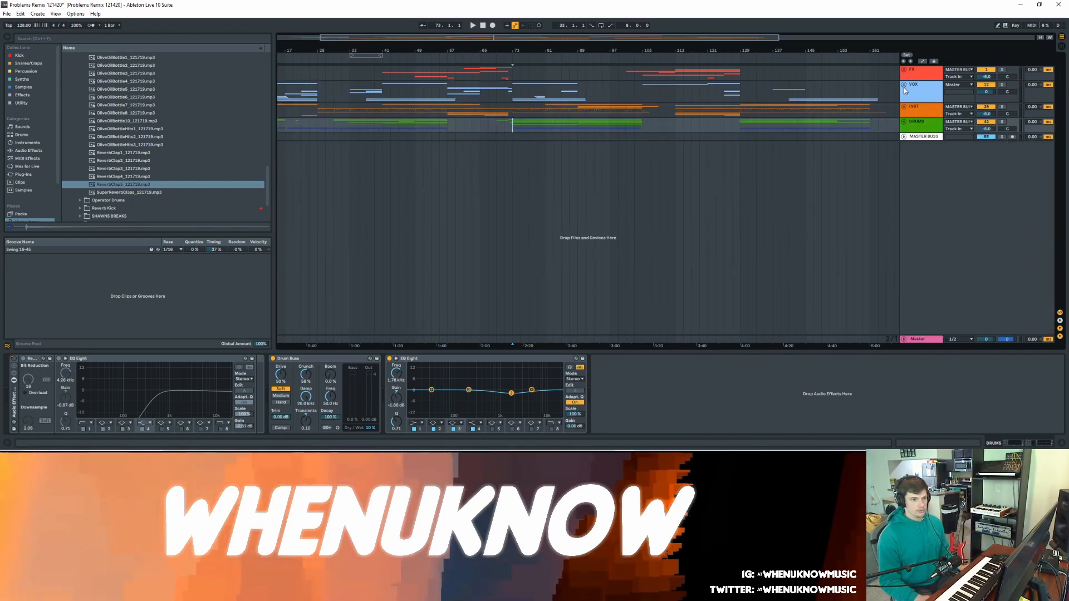